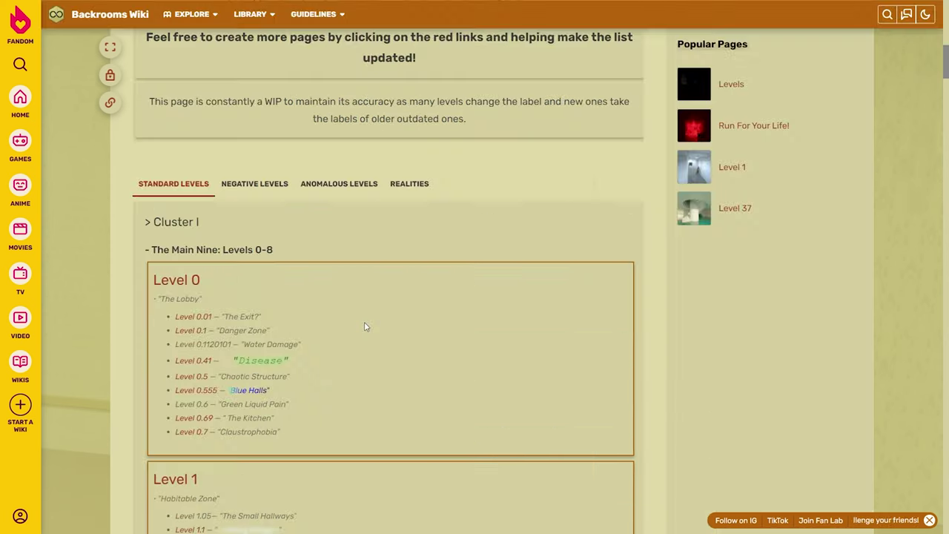
Search the Backrooms wiki for "special:random" and open the Special:RandomInCategory page
{"action": "scroll", "coordinate": [327, 194], "scroll_direction": "up", "scroll_amount": 10}
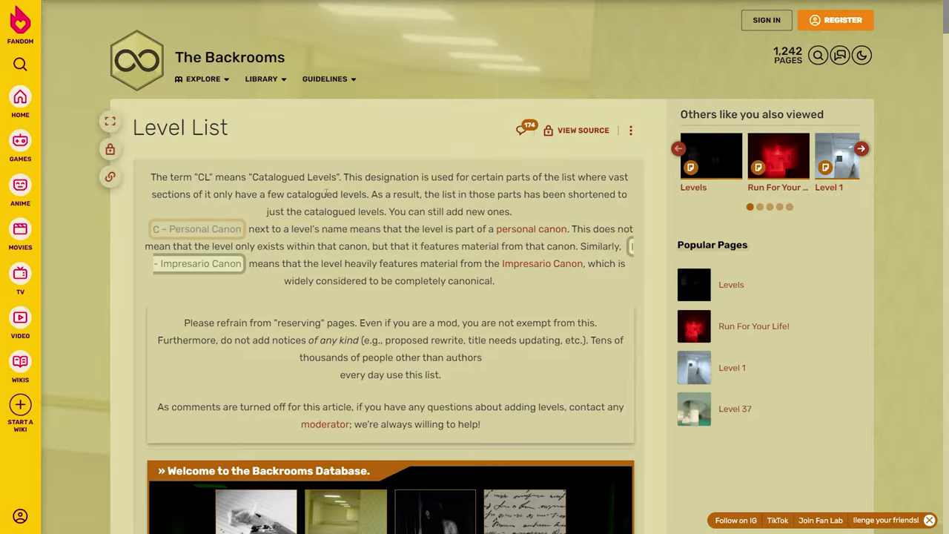
{"action": "left_click", "coordinate": [20, 64]}
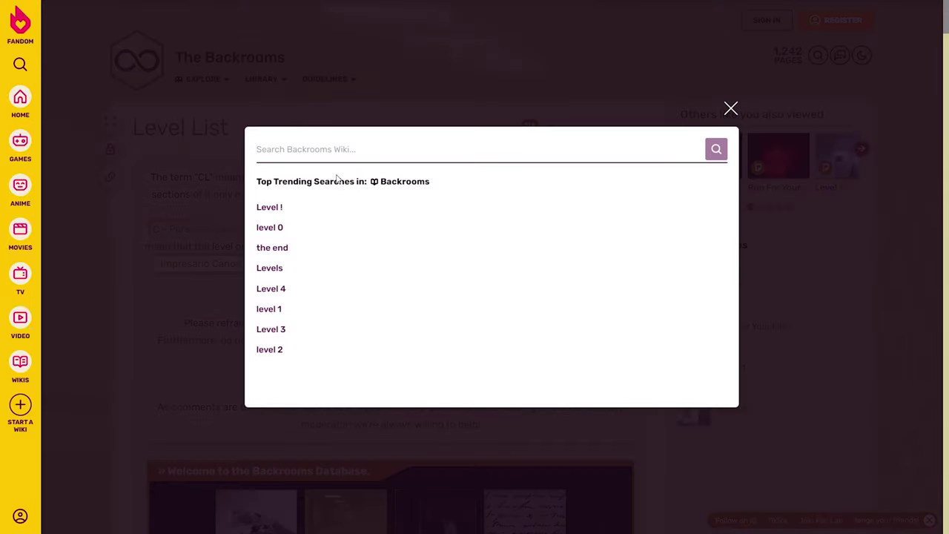
{"action": "type", "text": "sp"}
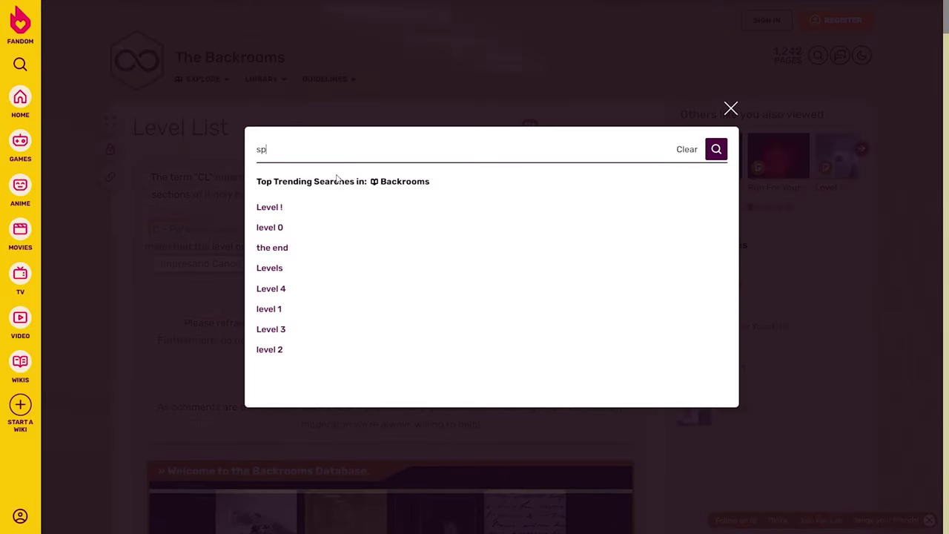
{"action": "type", "text": "ecial"}
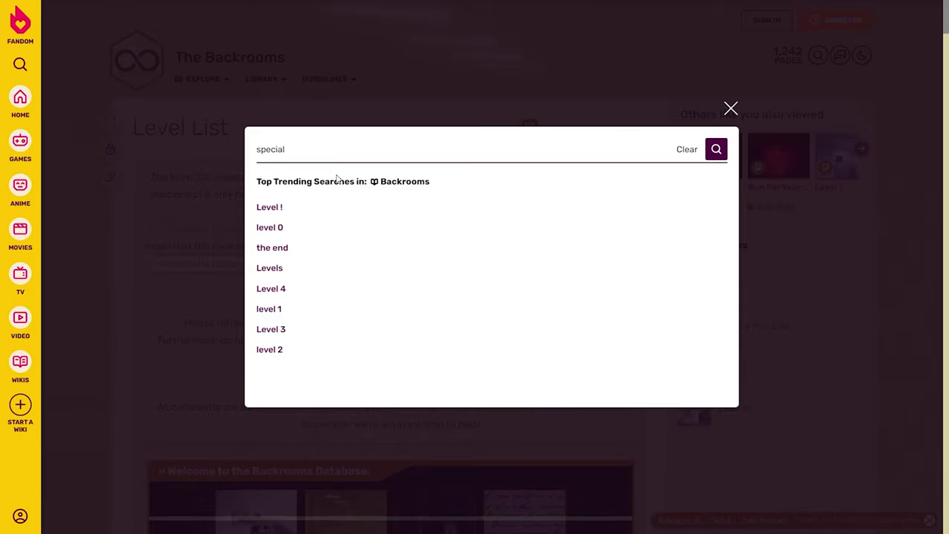
{"action": "type", "text": ":random"}
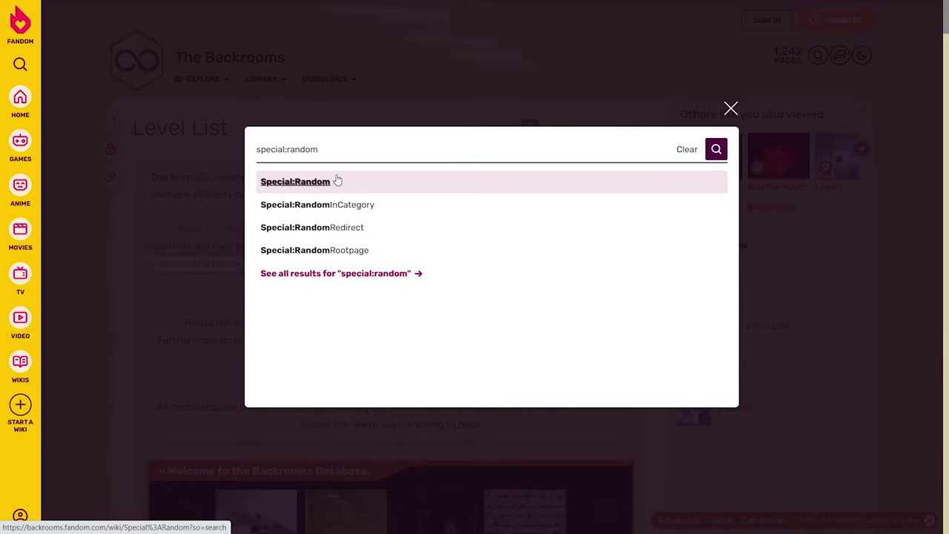
{"action": "left_click", "coordinate": [337, 208]}
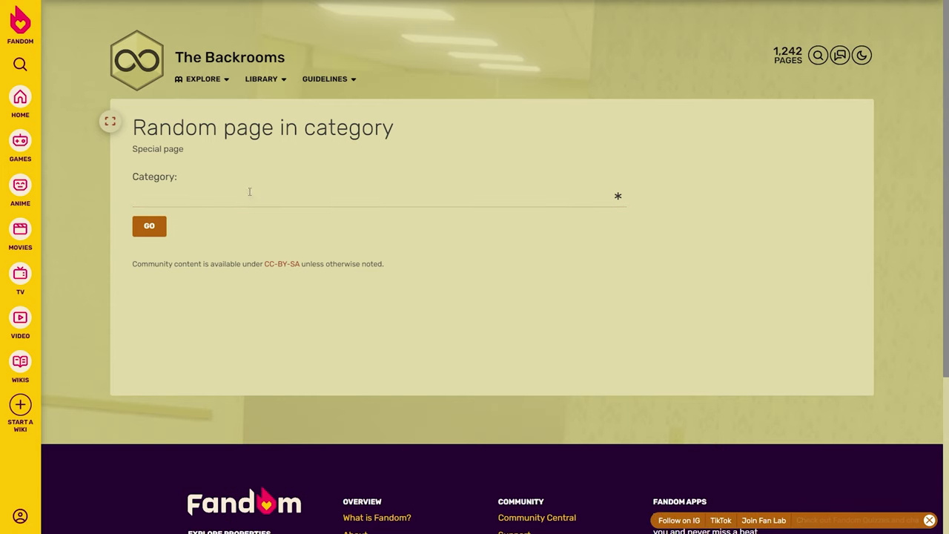
Pick the Levels category and go to a random page in it
{"action": "type", "text": "level"}
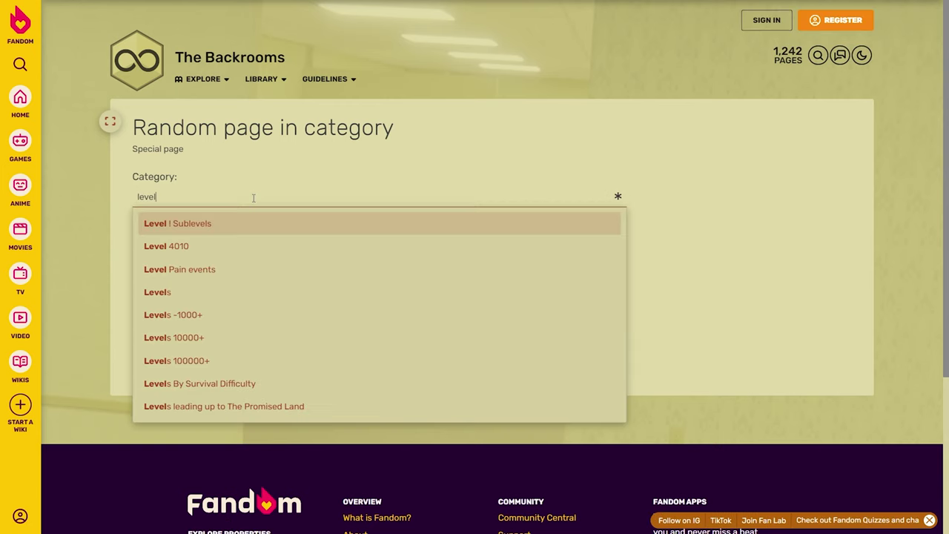
{"action": "left_click", "coordinate": [202, 299]}
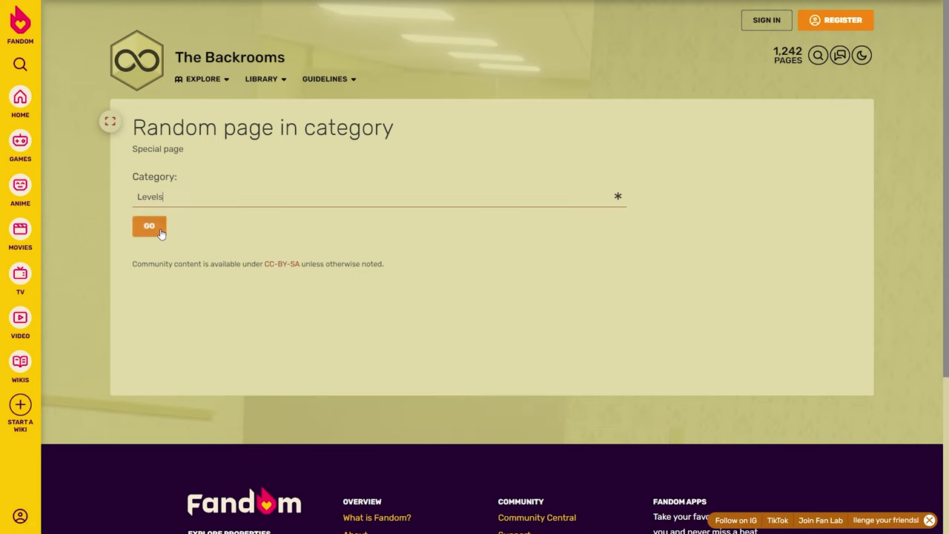
{"action": "left_click", "coordinate": [158, 231]}
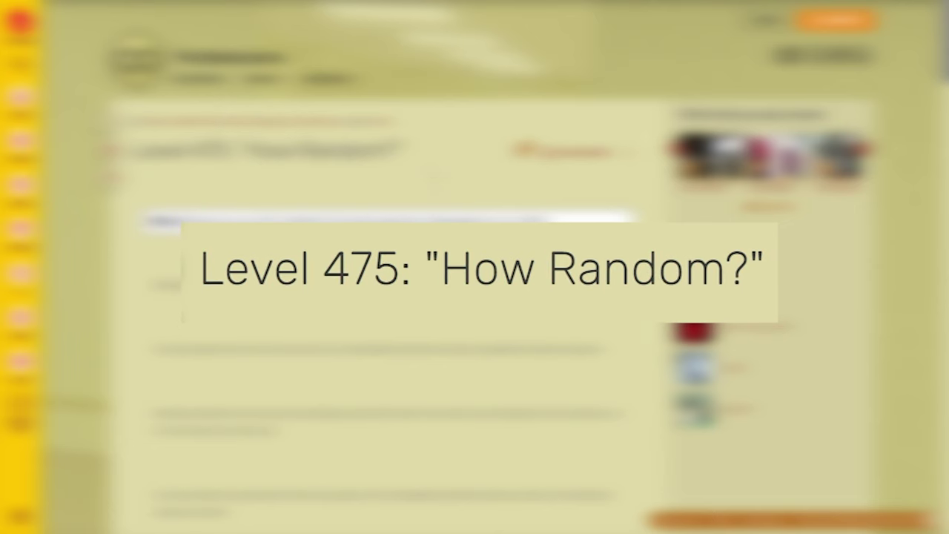
Read the Level 475 article's description and its list of presumed boundaries, including the air pressure limits
{"action": "scroll", "coordinate": [468, 340], "scroll_direction": "down", "scroll_amount": 10}
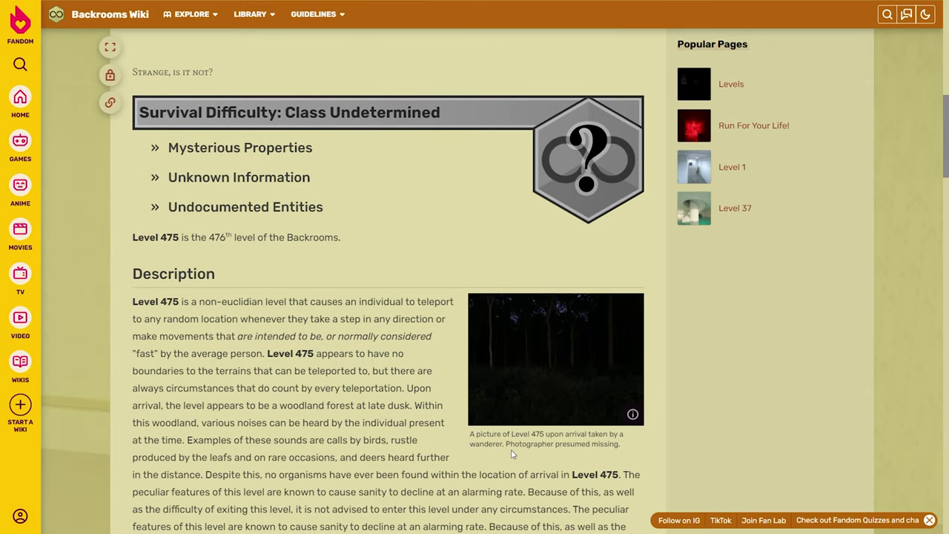
{"action": "left_click", "coordinate": [612, 407]}
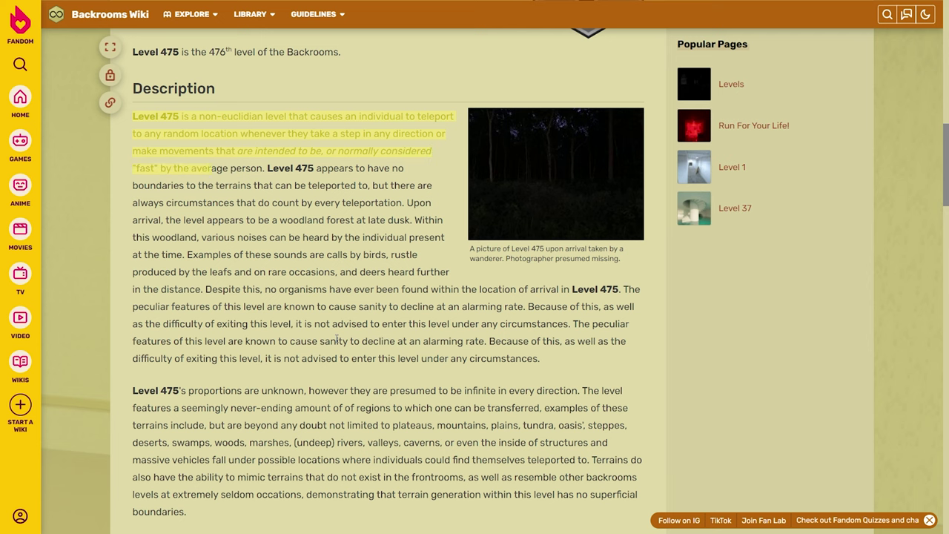
{"action": "scroll", "coordinate": [338, 340], "scroll_direction": "down", "scroll_amount": 4}
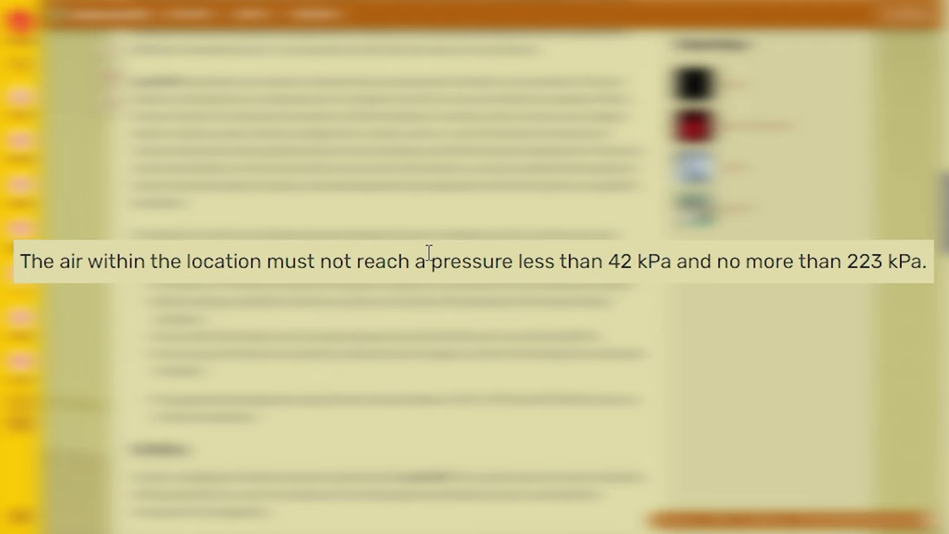
{"action": "left_click_drag", "start_coordinate": [429, 252], "coordinate": [912, 256]}
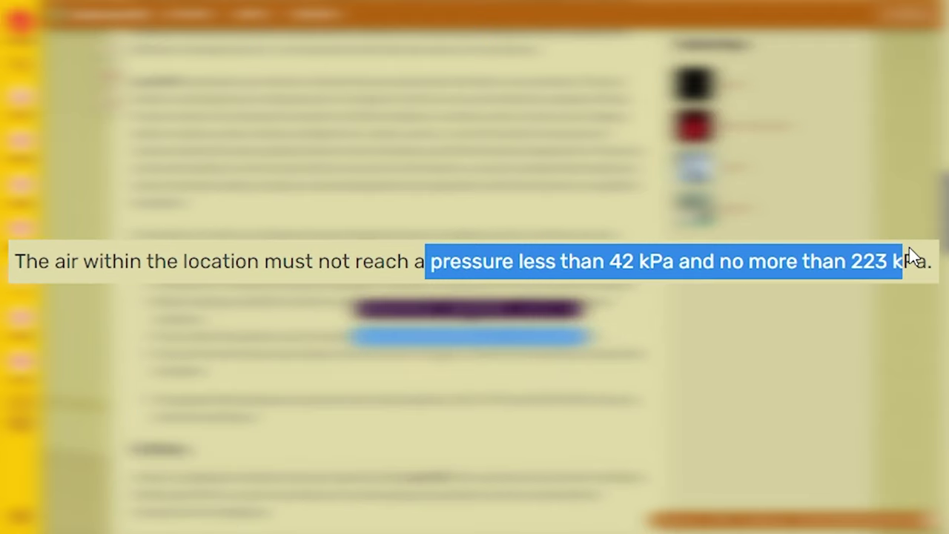
{"action": "left_click", "coordinate": [909, 248]}
{"action": "scroll", "coordinate": [385, 282], "scroll_direction": "down", "scroll_amount": 2}
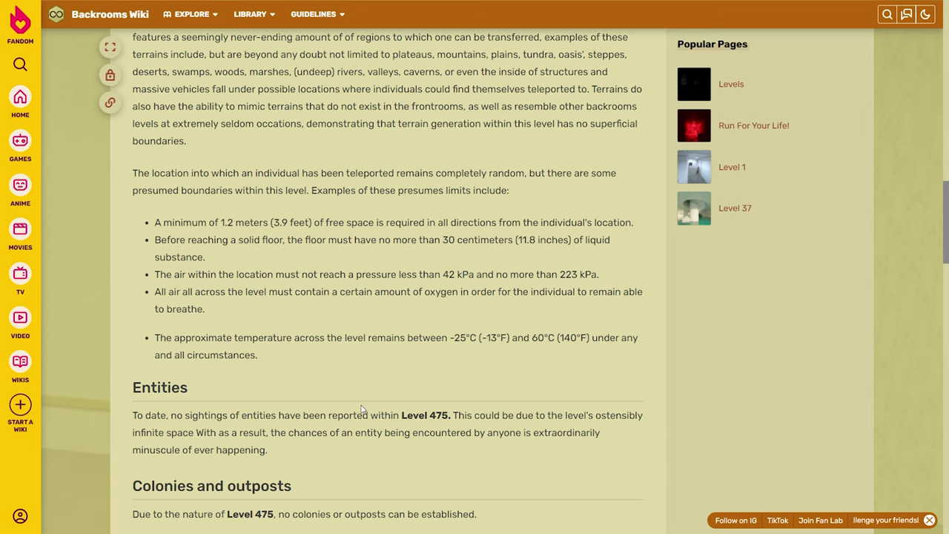
{"action": "scroll", "coordinate": [362, 410], "scroll_direction": "up", "scroll_amount": 2}
{"action": "left_click_drag", "start_coordinate": [304, 484], "coordinate": [132, 350]}
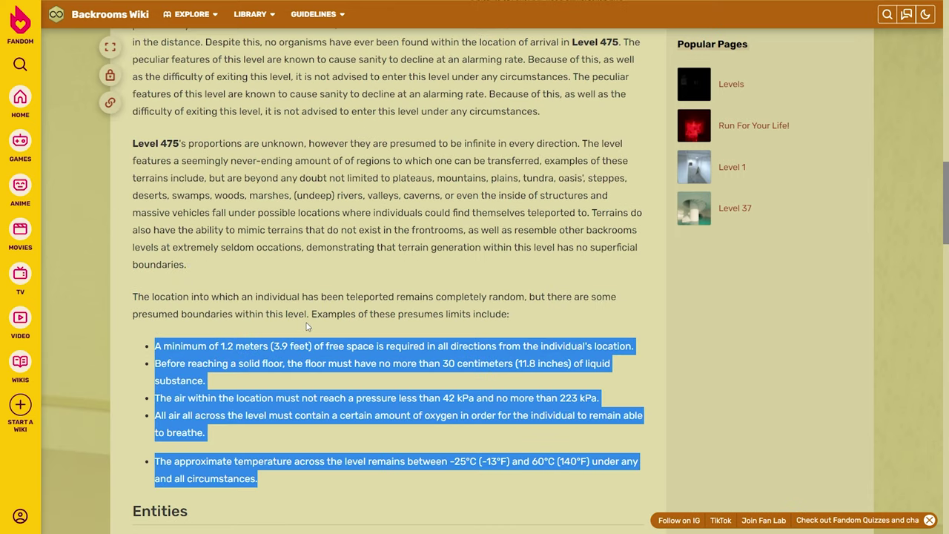
{"action": "scroll", "coordinate": [306, 327], "scroll_direction": "down", "scroll_amount": 2}
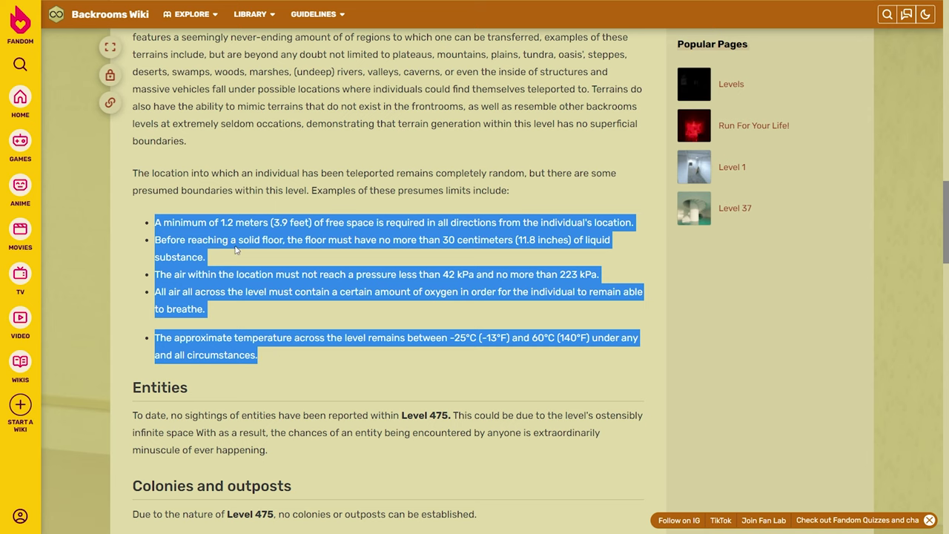
{"action": "scroll", "coordinate": [312, 306], "scroll_direction": "up", "scroll_amount": 6}
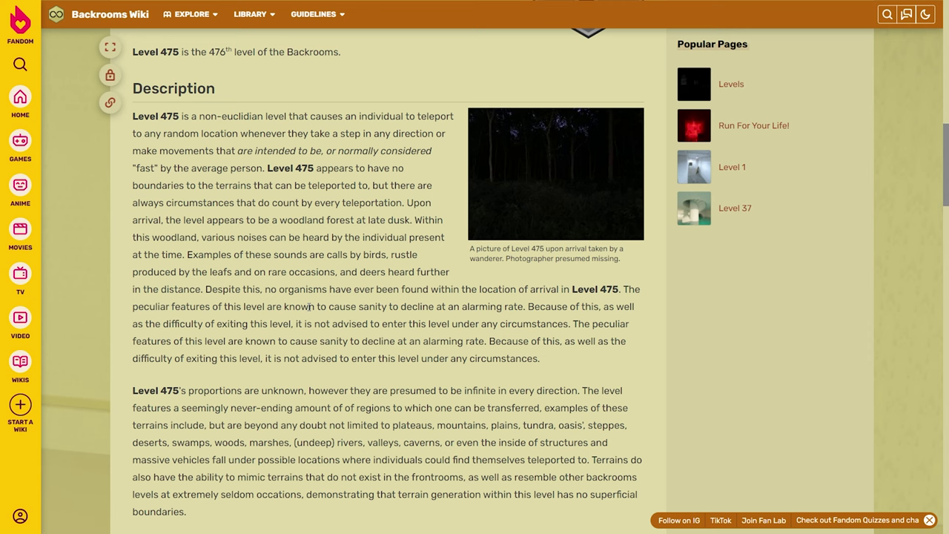
{"action": "scroll", "coordinate": [309, 306], "scroll_direction": "up", "scroll_amount": 10}
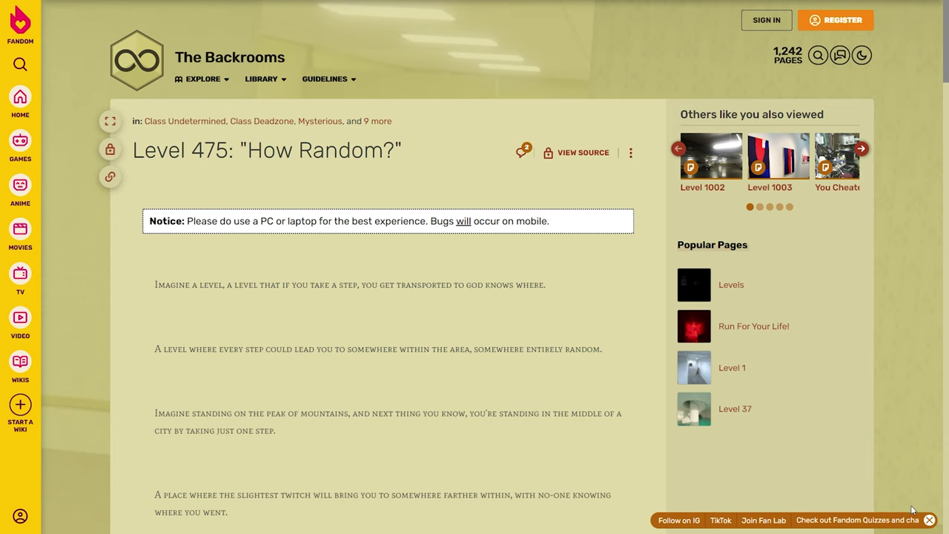
Examine Level 475's survival class, loading section, extra description and enlarged forest picture for atmosphere ideas
{"action": "scroll", "coordinate": [594, 382], "scroll_direction": "down", "scroll_amount": 8}
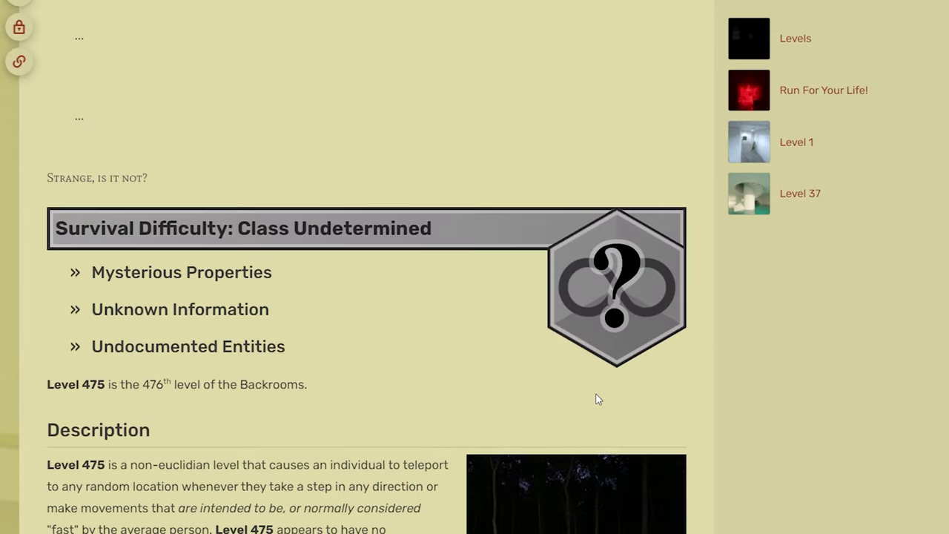
{"action": "scroll", "coordinate": [599, 399], "scroll_direction": "down", "scroll_amount": 3}
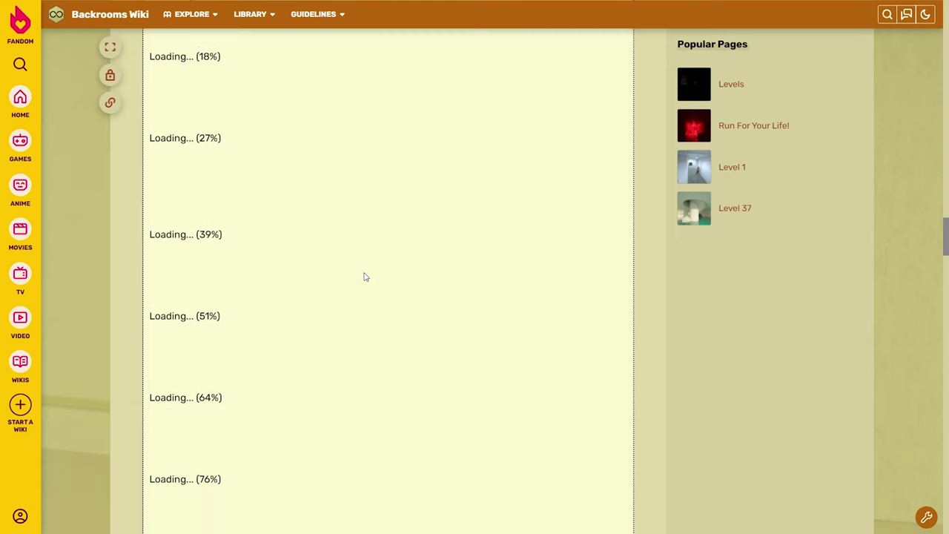
{"action": "scroll", "coordinate": [366, 278], "scroll_direction": "up", "scroll_amount": 12}
{"action": "scroll", "coordinate": [366, 277], "scroll_direction": "down", "scroll_amount": 9}
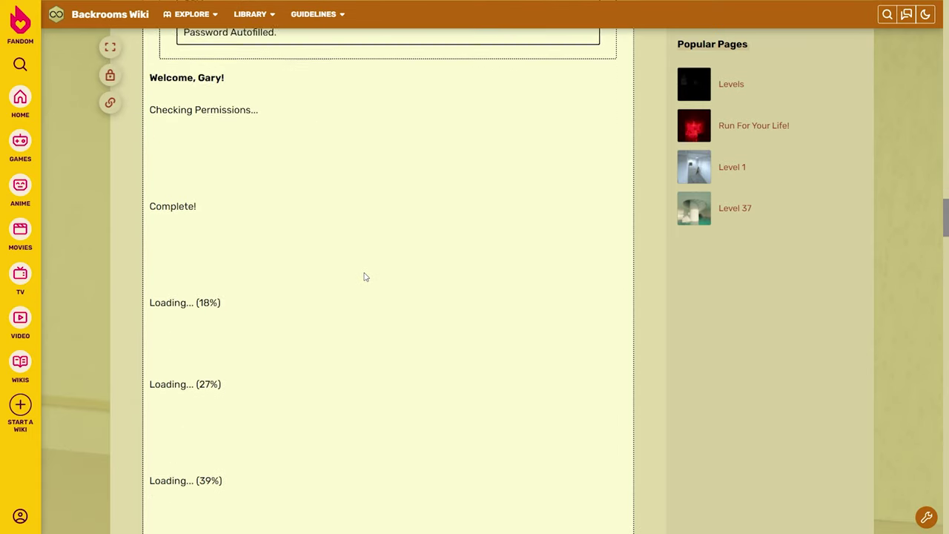
{"action": "scroll", "coordinate": [363, 277], "scroll_direction": "down", "scroll_amount": 5}
{"action": "scroll", "coordinate": [363, 276], "scroll_direction": "up", "scroll_amount": 12}
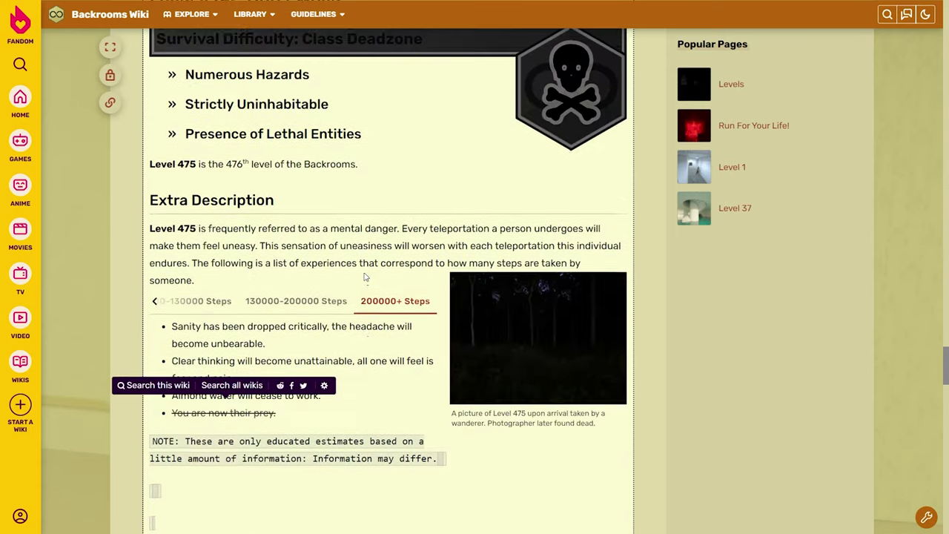
{"action": "scroll", "coordinate": [364, 276], "scroll_direction": "down", "scroll_amount": 5}
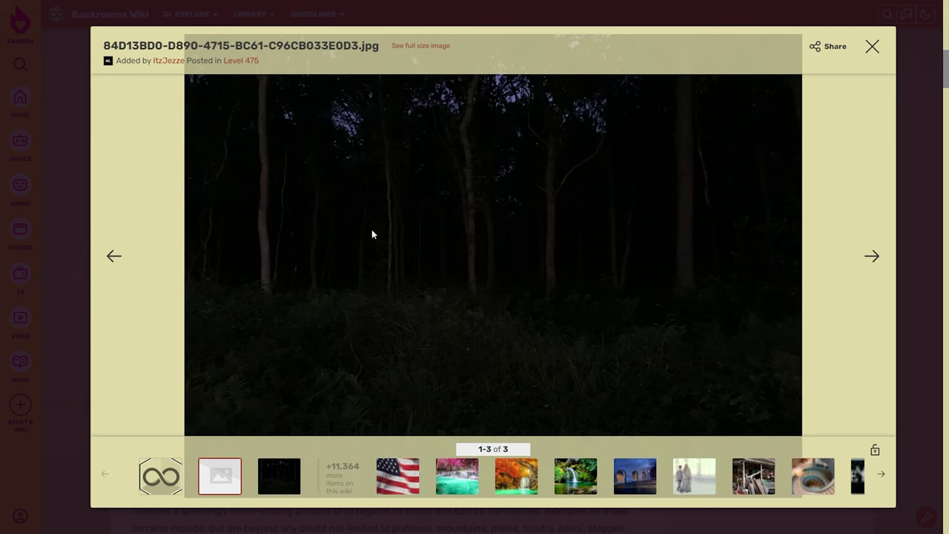
{"action": "left_click", "coordinate": [870, 52]}
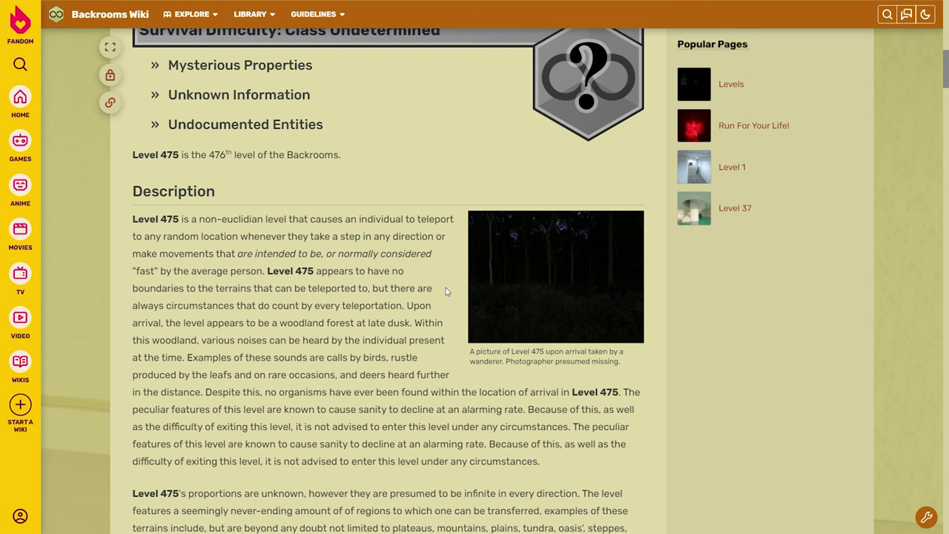
{"action": "scroll", "coordinate": [447, 291], "scroll_direction": "down", "scroll_amount": 2}
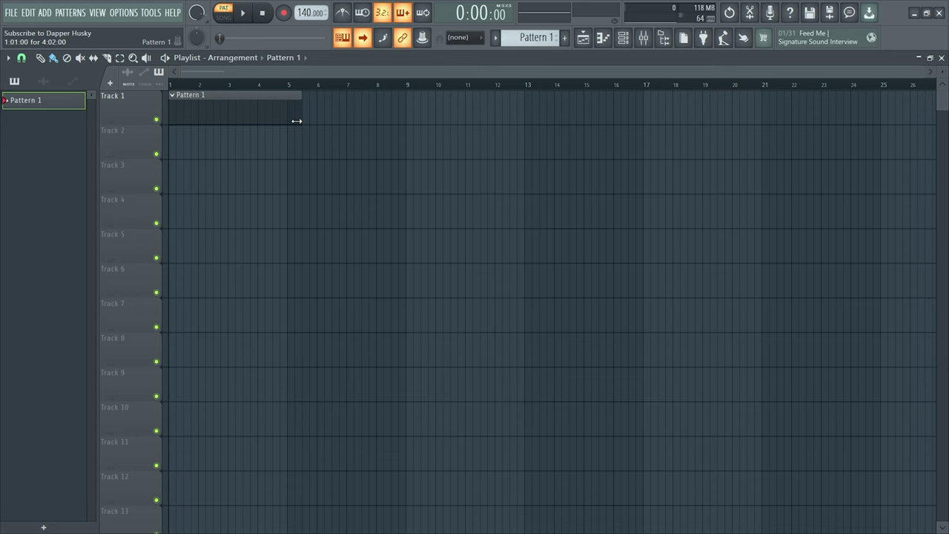
Switch to FL Studio, lengthen the Pattern 1 clip on Track 1 to bar 9, and add a FLEX instrument channel
{"action": "left_click_drag", "start_coordinate": [297, 121], "coordinate": [407, 126]}
{"action": "left_click", "coordinate": [623, 37]}
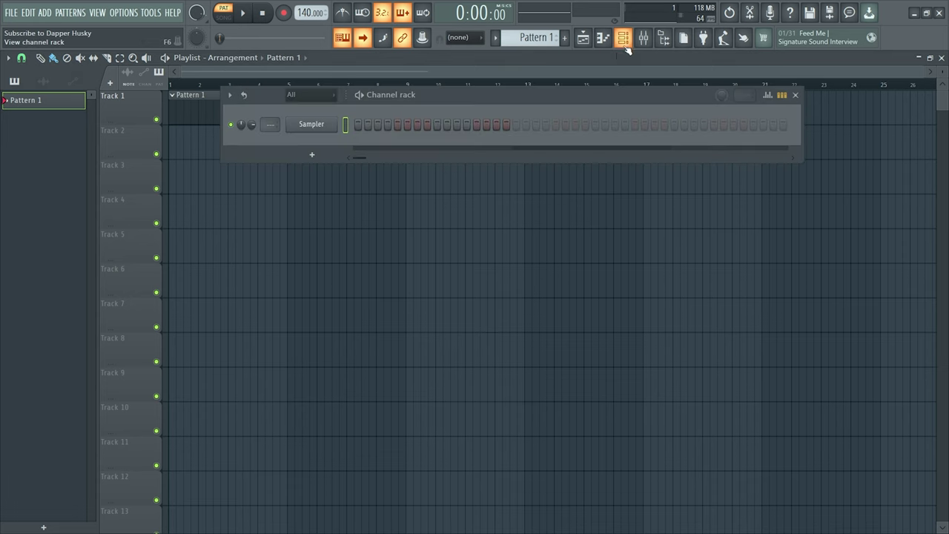
{"action": "left_click", "coordinate": [298, 158]}
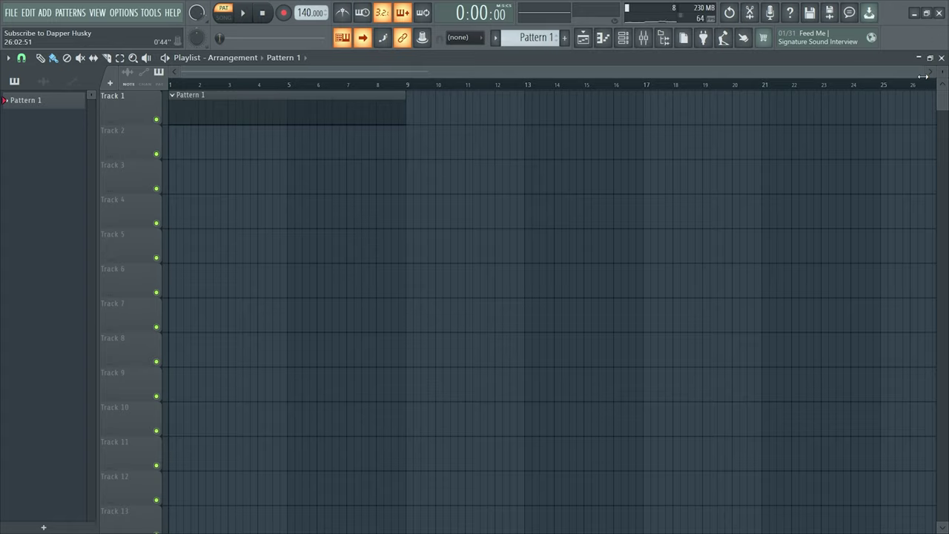
Load the Pianopad preset from the Essential Pianos pack into the FLEX channel
{"action": "left_click_drag", "start_coordinate": [924, 73], "coordinate": [591, 178]}
{"action": "left_click", "coordinate": [630, 39]}
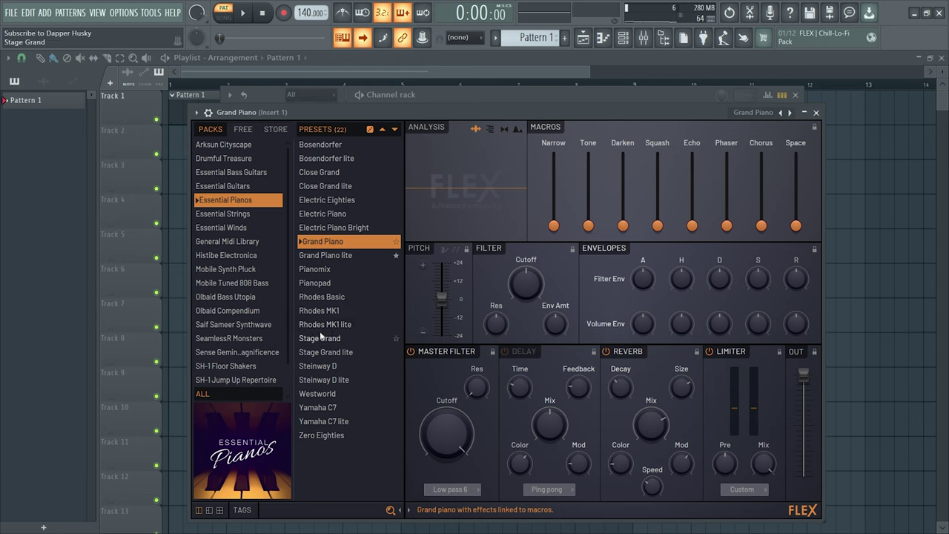
{"action": "left_click", "coordinate": [315, 282]}
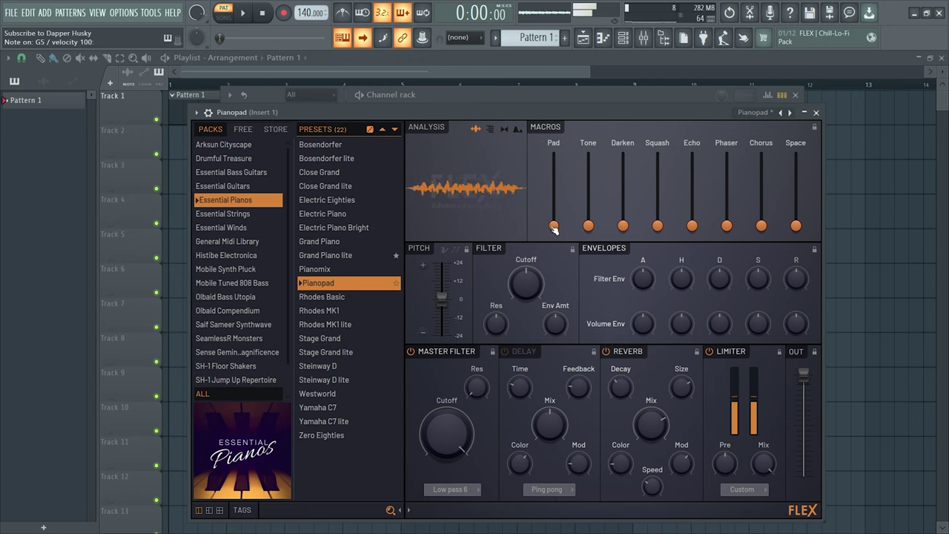
{"action": "left_click", "coordinate": [816, 112]}
{"action": "left_click", "coordinate": [796, 95]}
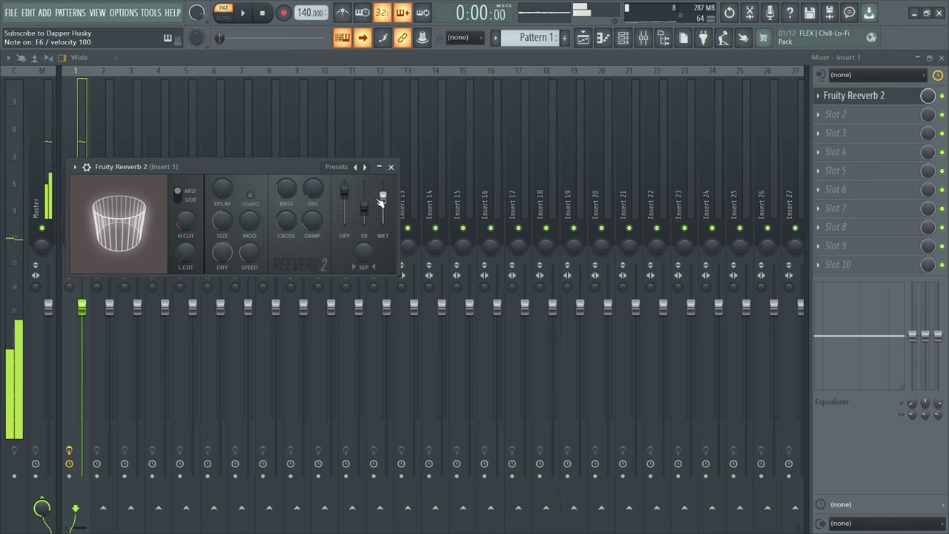
Add Fruity Chorus to the second effect slot of Insert 1 with the Low Enhance preset and a mix level of about 52%
{"action": "left_click", "coordinate": [846, 115]}
{"action": "left_click", "coordinate": [638, 423]}
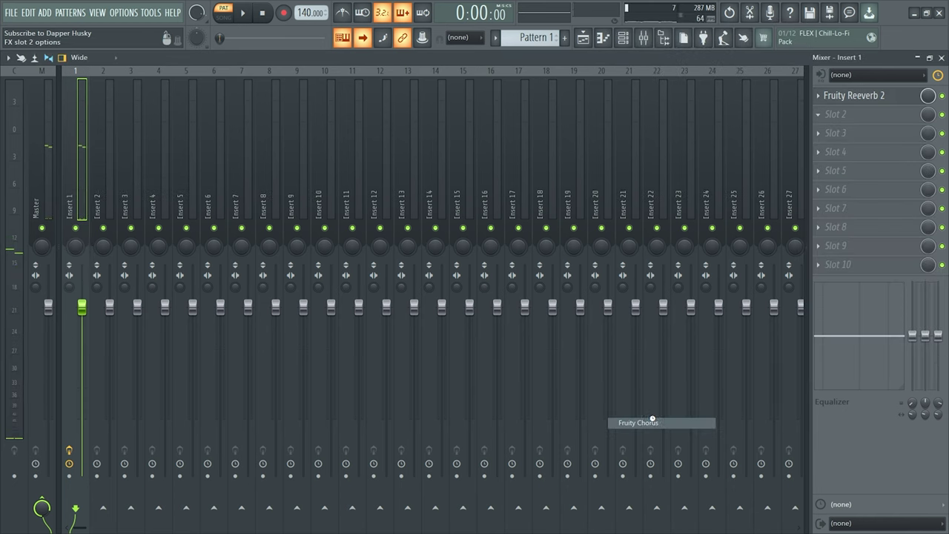
{"action": "left_click", "coordinate": [334, 183]}
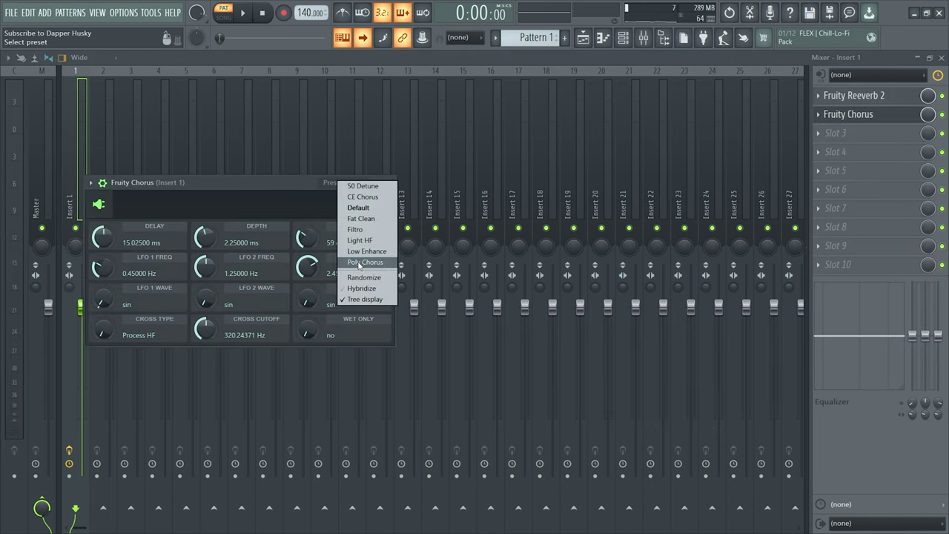
{"action": "left_click", "coordinate": [361, 257]}
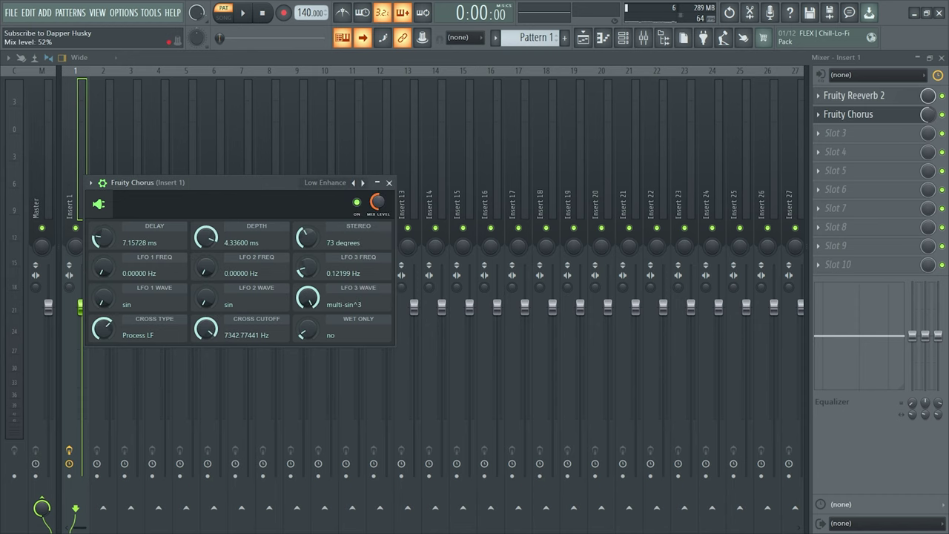
{"action": "left_click", "coordinate": [389, 182]}
Audition a note of the Pianopad sound through its effects and open the channel's piano roll
{"action": "key", "text": "z"}
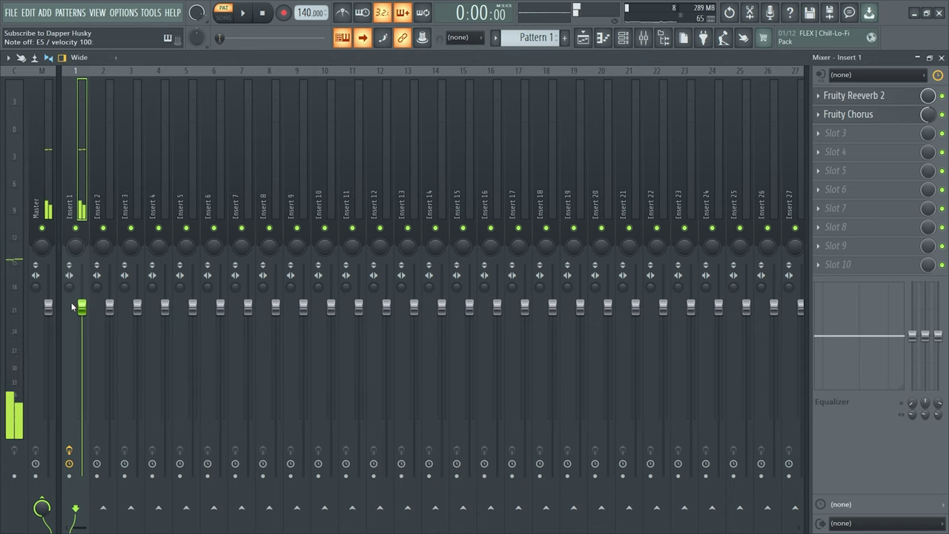
{"action": "key", "text": "F9"}
{"action": "left_click", "coordinate": [603, 38]}
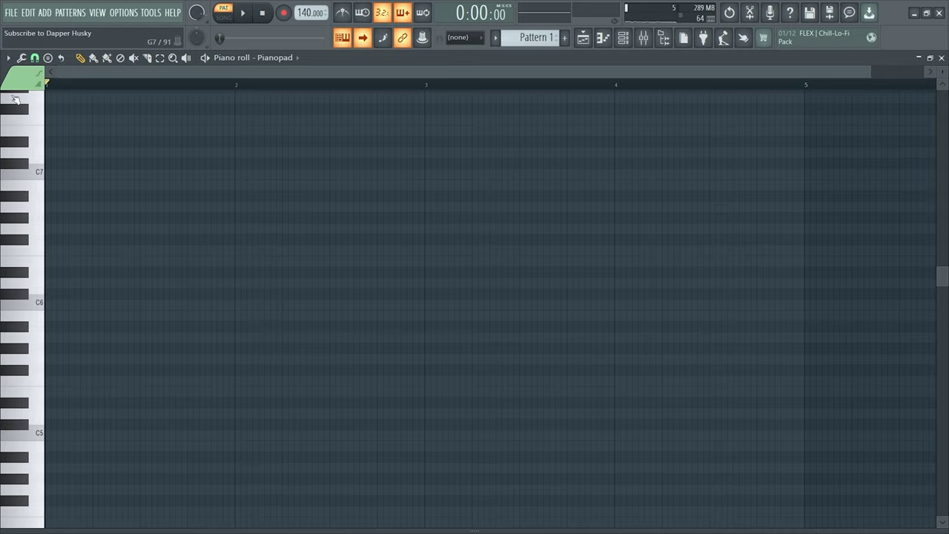
Write a two-bar Pianopad melody starting E5, B4, G5 with a higher line descending from B6, and set the tempo to 90
{"action": "left_click", "coordinate": [34, 58]}
{"action": "left_click", "coordinate": [53, 190]}
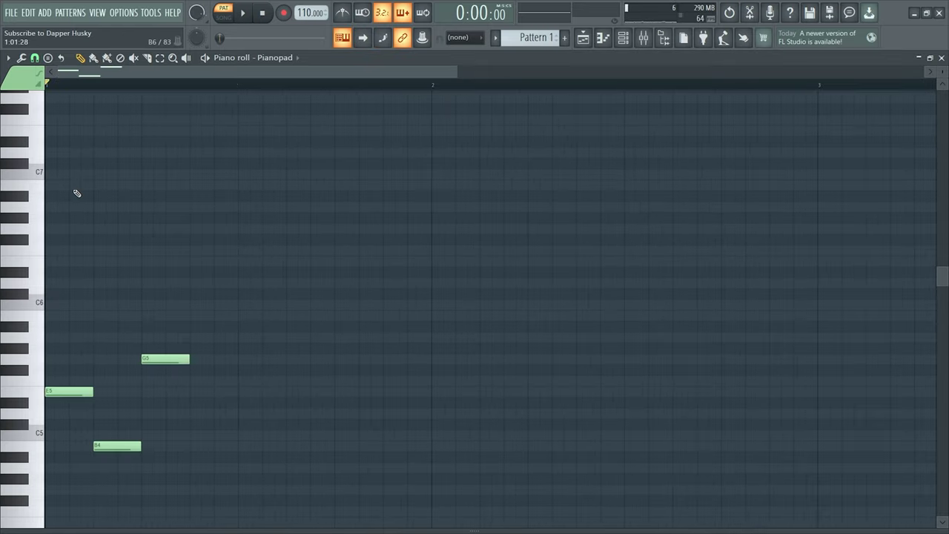
{"action": "scroll", "coordinate": [74, 191], "scroll_direction": "up", "scroll_amount": 3}
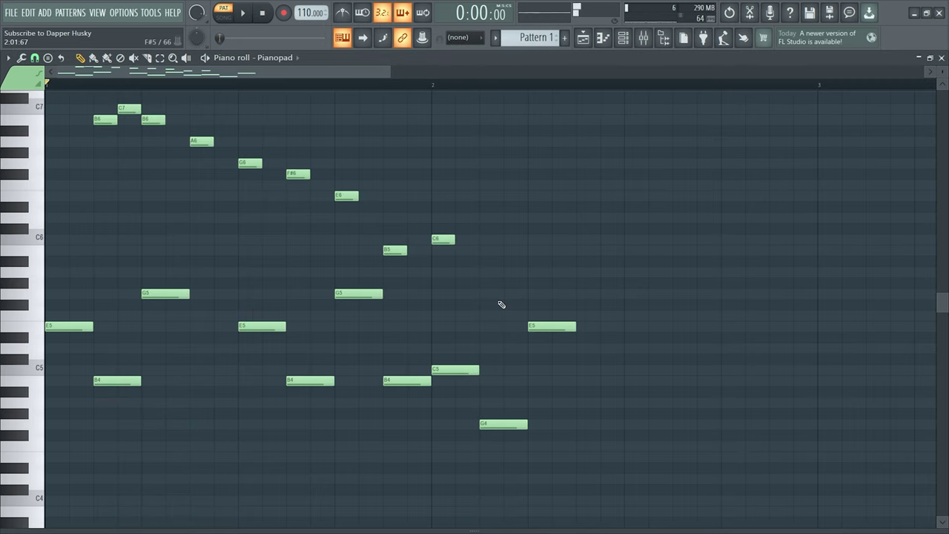
{"action": "scroll", "coordinate": [442, 377], "scroll_direction": "up", "scroll_amount": 3}
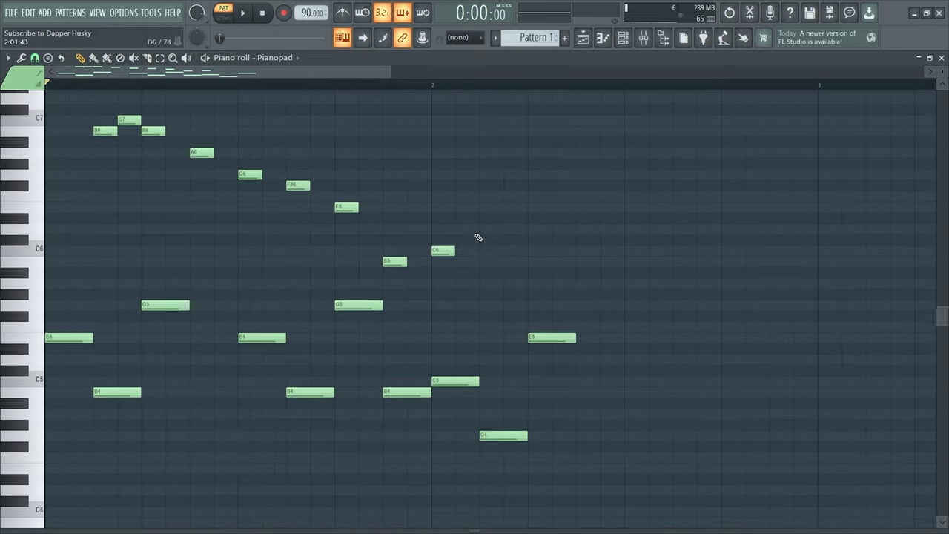
{"action": "scroll", "coordinate": [477, 235], "scroll_direction": "down", "scroll_amount": 3}
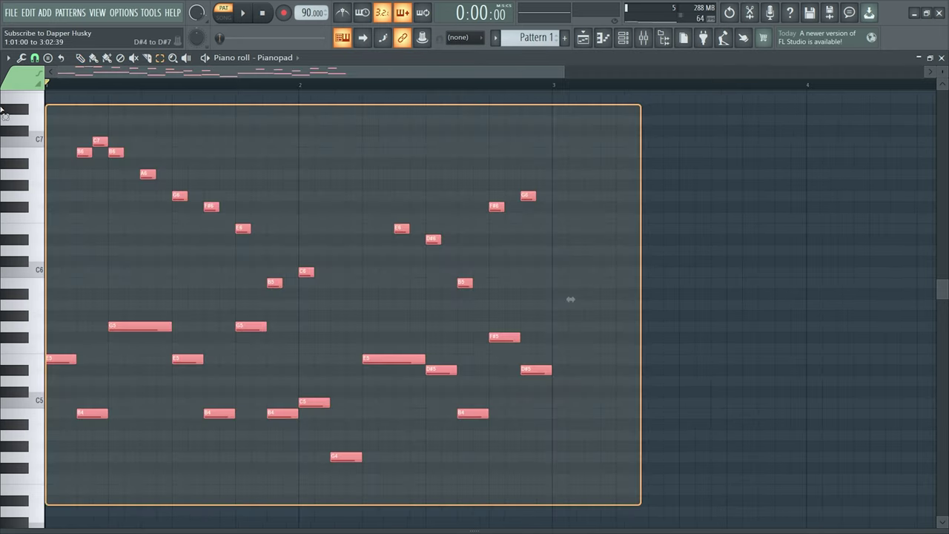
Play back the four-bar Pianopad melody of Pattern 1 in the piano roll
{"action": "key", "text": "space"}
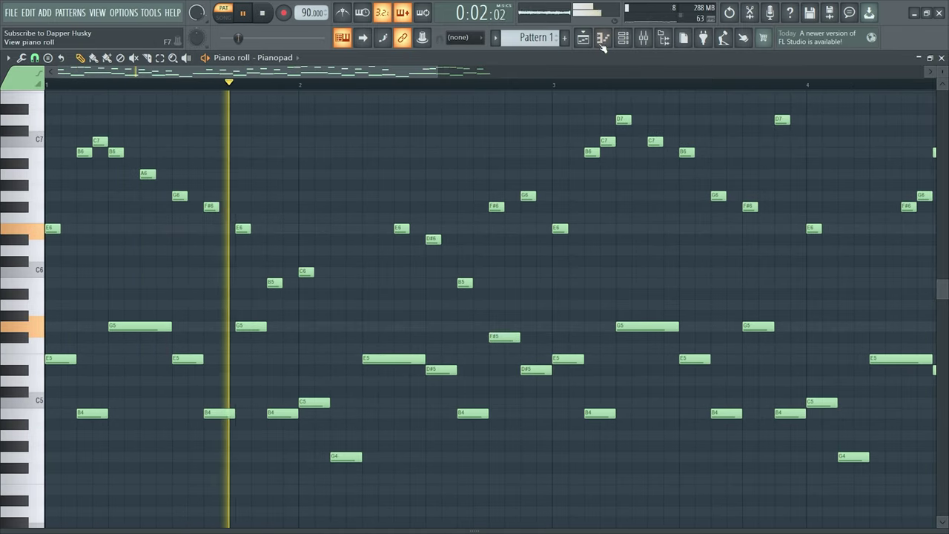
{"action": "left_click_drag", "start_coordinate": [418, 85], "coordinate": [556, 132]}
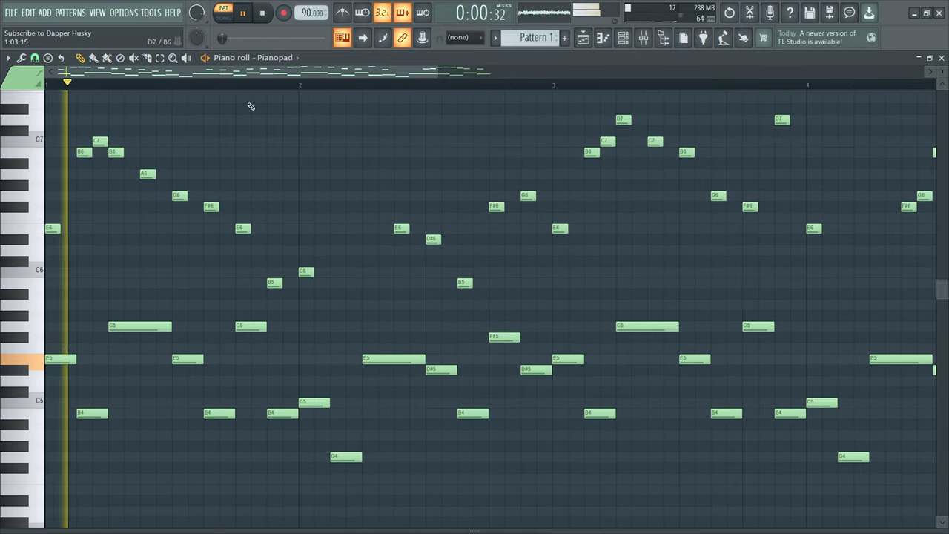
{"action": "left_click", "coordinate": [265, 15]}
{"action": "key", "text": "XF86AudioLowerVolume"}
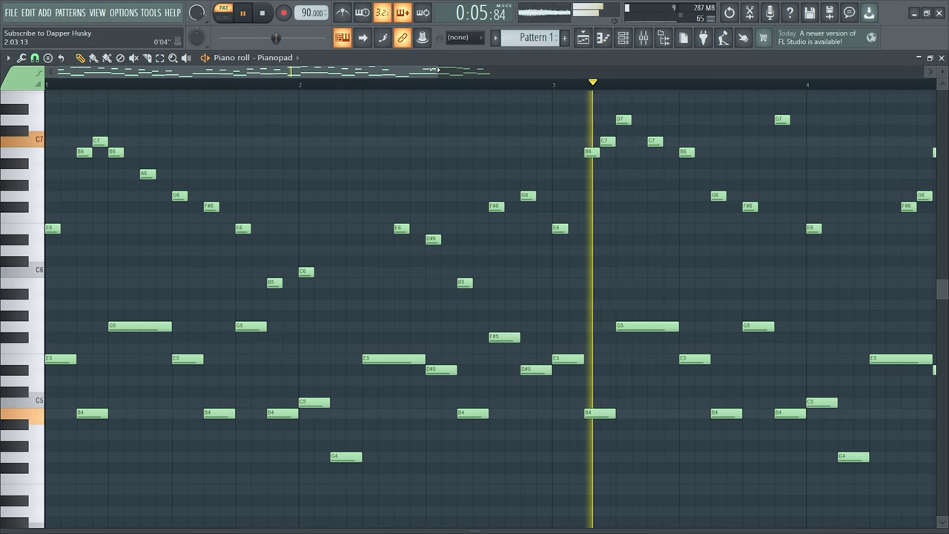
Trim the Pattern 1 clip on Track 1 to end at bar 5 and place a new Pattern 2 clip on Track 2
{"action": "left_click_drag", "start_coordinate": [437, 73], "coordinate": [599, 268]}
{"action": "key", "text": "F5"}
{"action": "key", "text": "space"}
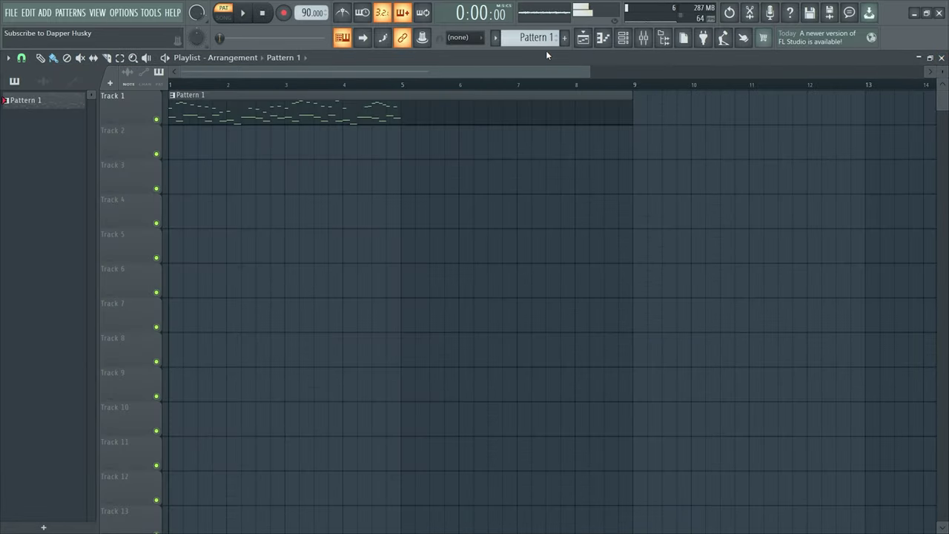
{"action": "left_click_drag", "start_coordinate": [621, 101], "coordinate": [398, 148]}
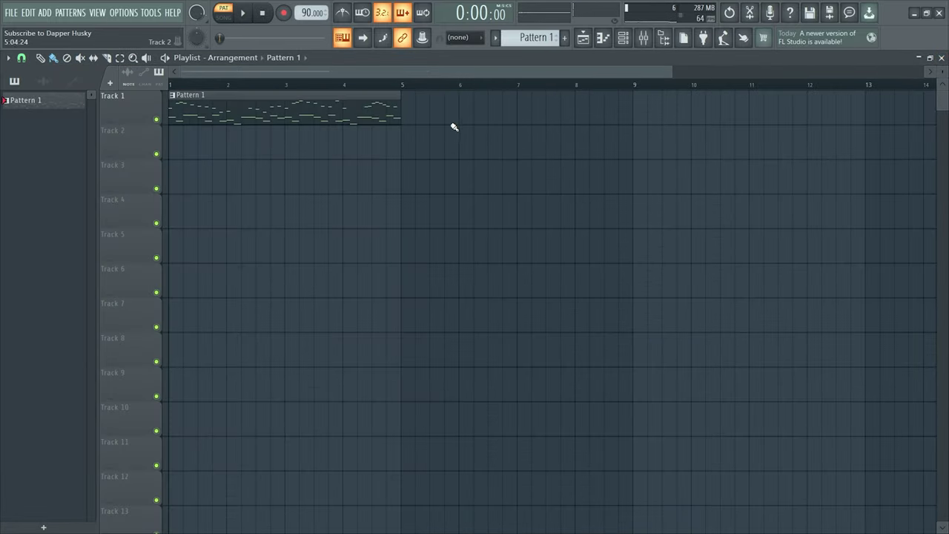
{"action": "key", "text": "F4"}
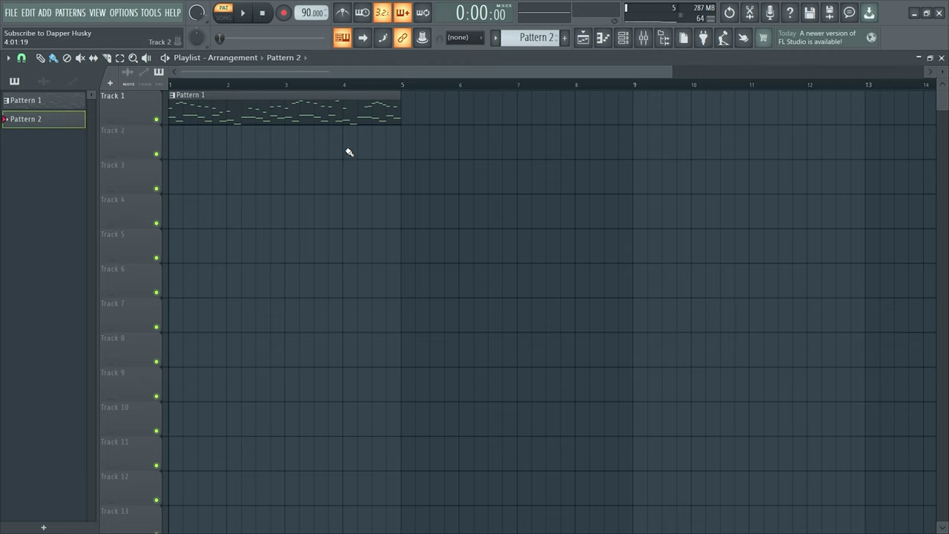
{"action": "left_click_drag", "start_coordinate": [349, 152], "coordinate": [222, 152]}
Add a second FLEX channel for Pattern 2 and load the All Strings Sustain preset from the Essential Strings pack
{"action": "left_click", "coordinate": [631, 38]}
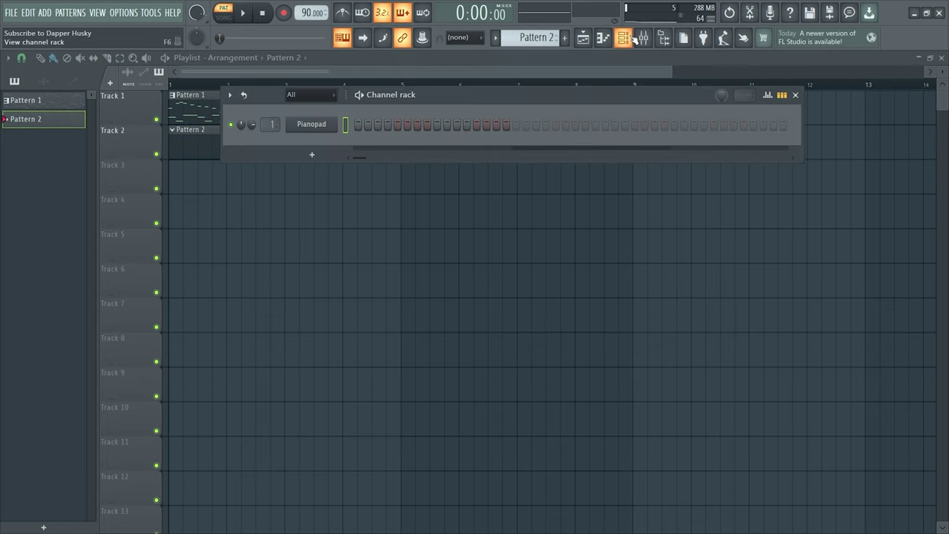
{"action": "left_click", "coordinate": [293, 155]}
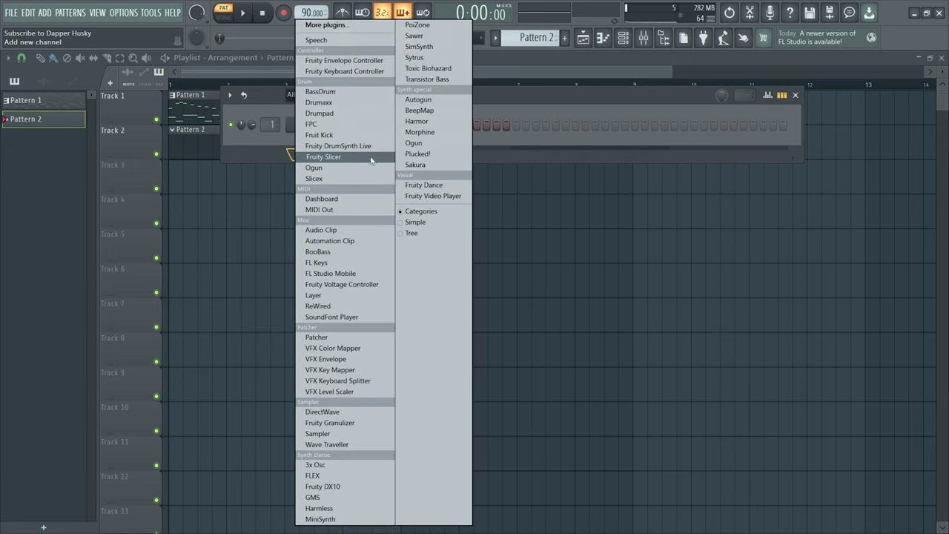
{"action": "left_click", "coordinate": [319, 476]}
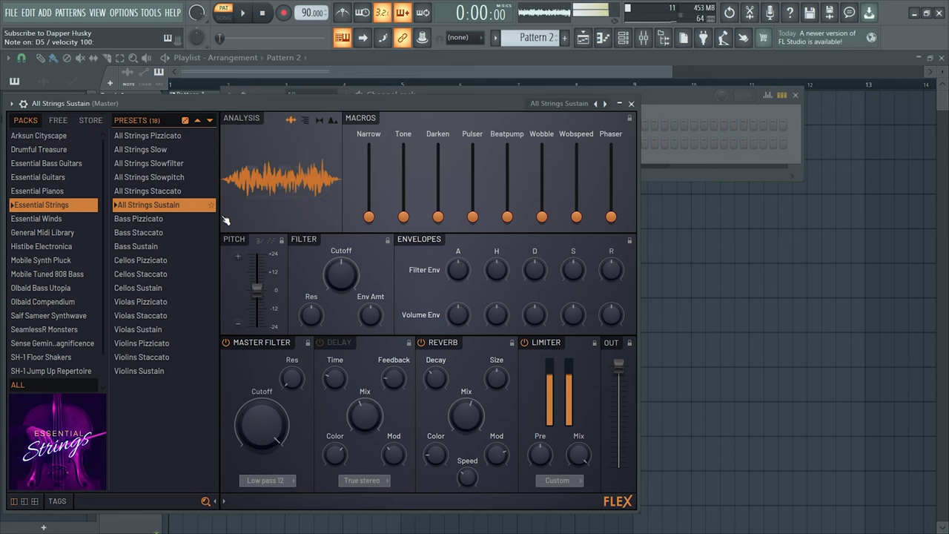
{"action": "left_click", "coordinate": [636, 110]}
{"action": "key", "text": "F6"}
{"action": "left_click", "coordinate": [625, 39]}
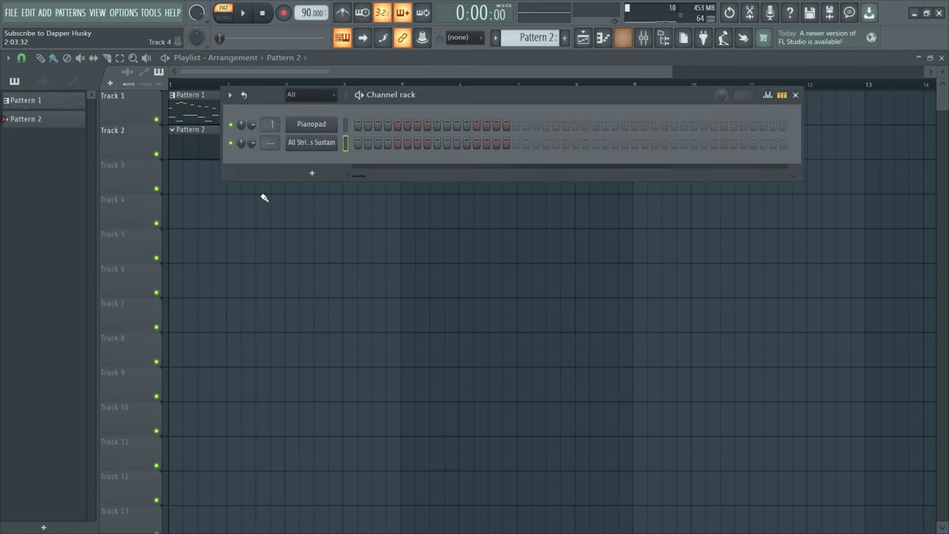
{"action": "left_click", "coordinate": [795, 94]}
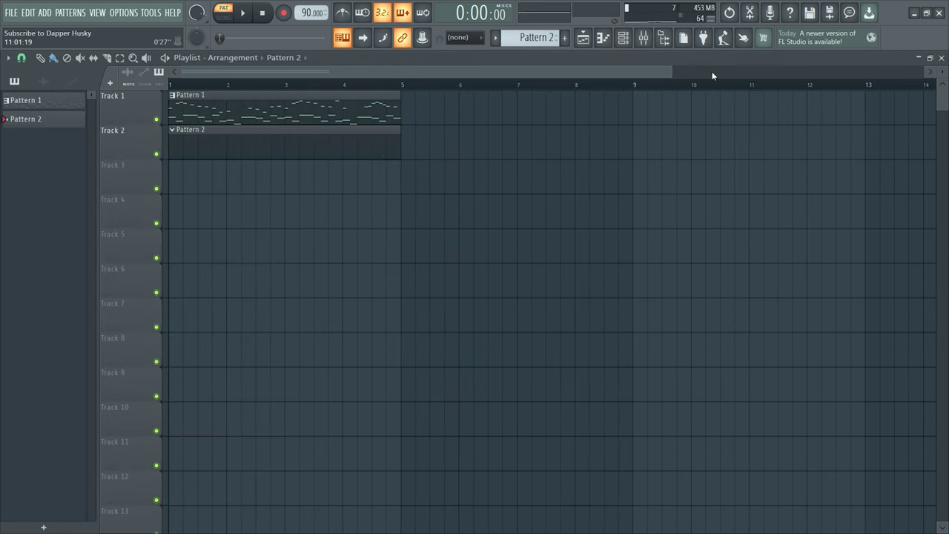
Add Fruity Reeverb 2 to the first effect slot of Insert 2 and open the effect choices for the second slot
{"action": "left_click", "coordinate": [643, 38]}
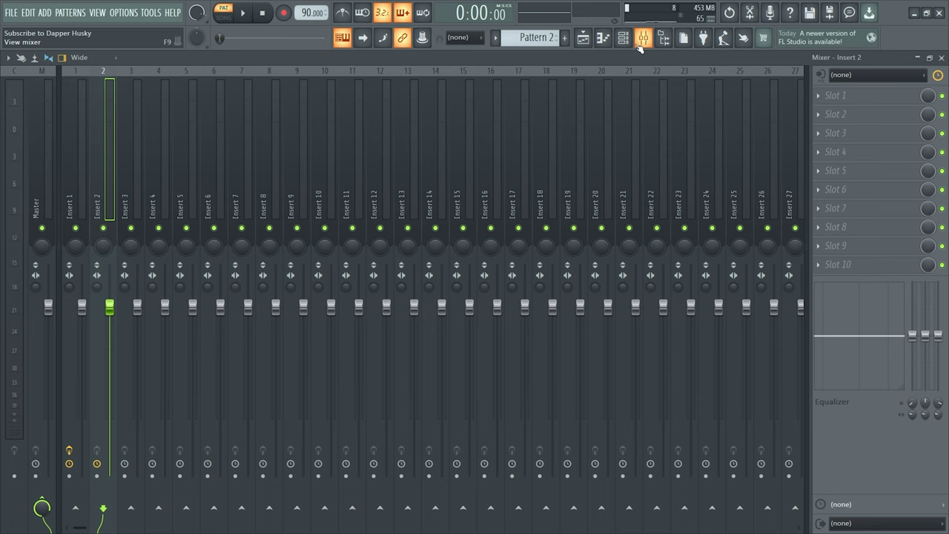
{"action": "left_click", "coordinate": [883, 99]}
{"action": "left_click", "coordinate": [653, 152]}
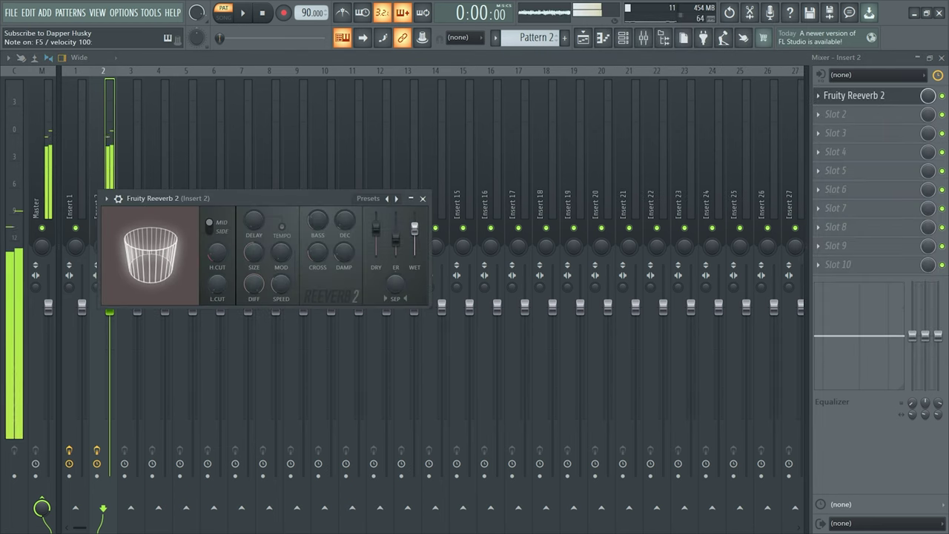
{"action": "left_click", "coordinate": [422, 198]}
{"action": "left_click", "coordinate": [852, 115]}
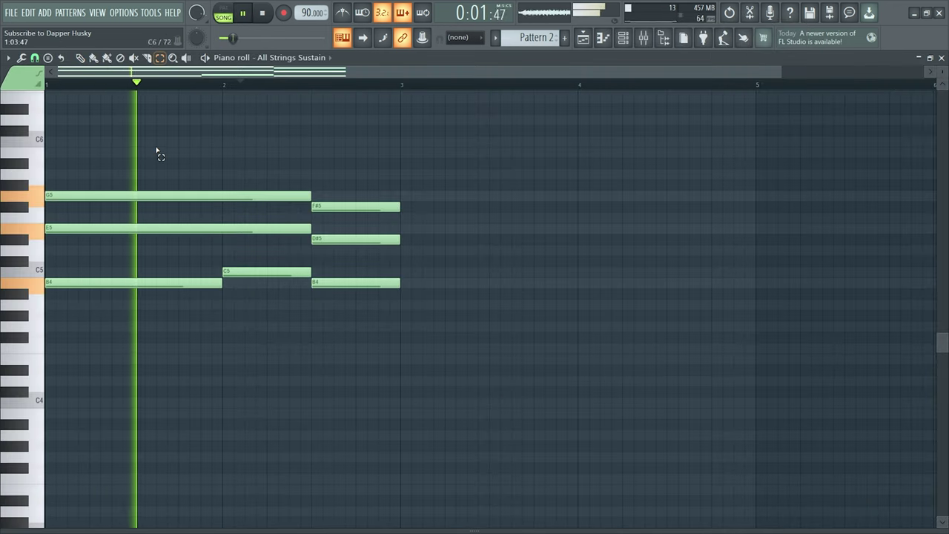
Duplicate the two-bar All Strings Sustain chord progression into bars 3 and 4
{"action": "left_click_drag", "start_coordinate": [157, 151], "coordinate": [463, 324]}
{"action": "key", "text": "ctrl+b"}
{"action": "left_click", "coordinate": [457, 330]}
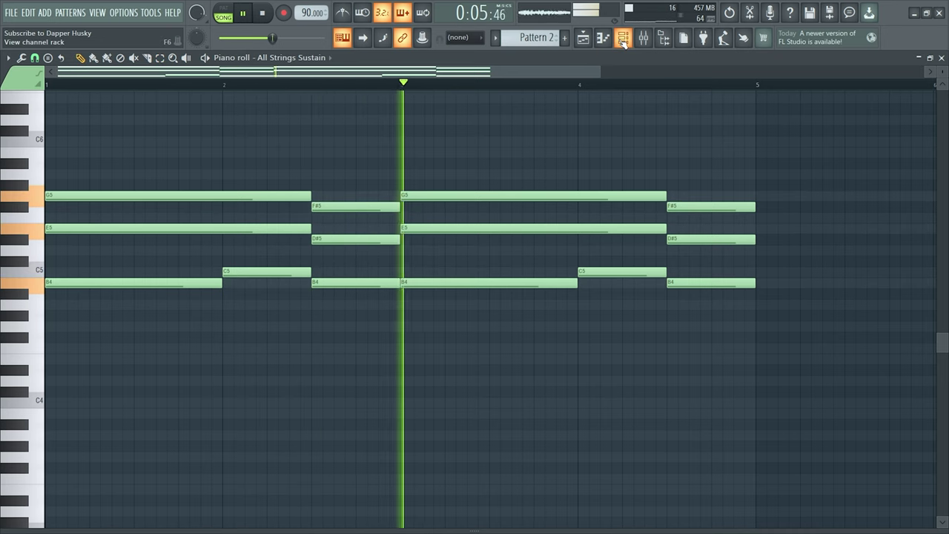
{"action": "key", "text": "space"}
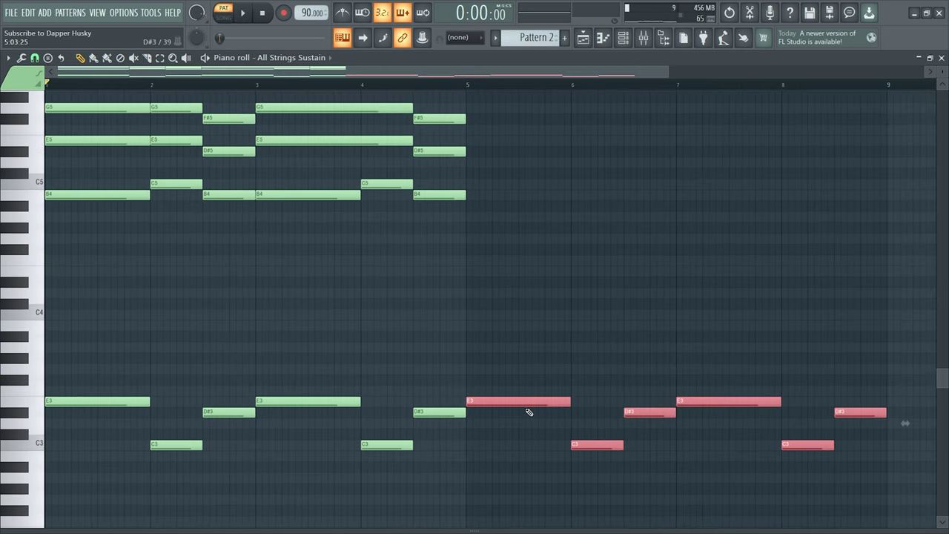
Move the duplicated bass line back to bar 1 an octave higher, on E4, C4 and D#4, and play the strings pattern
{"action": "left_click_drag", "start_coordinate": [527, 411], "coordinate": [74, 264]}
{"action": "key", "text": "space"}
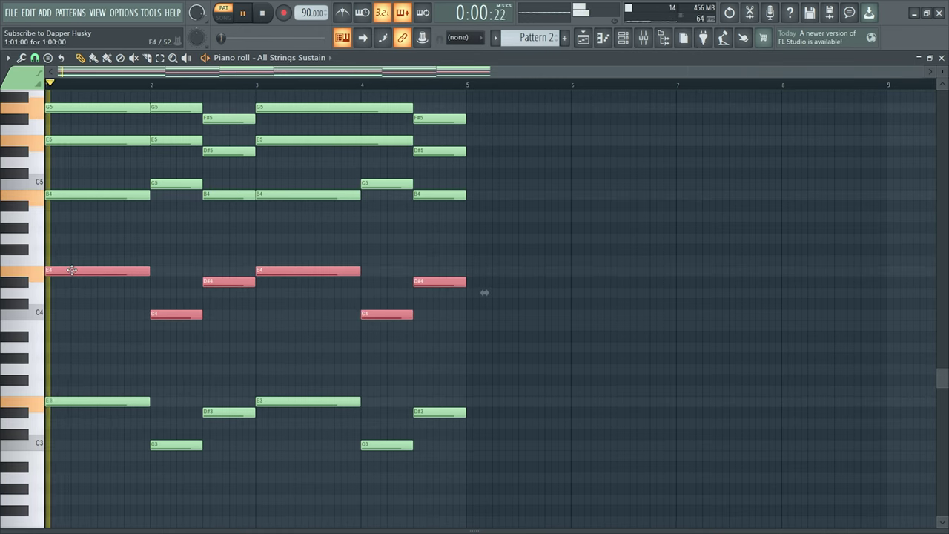
{"action": "left_click", "coordinate": [340, 237]}
{"action": "right_click", "coordinate": [340, 237]}
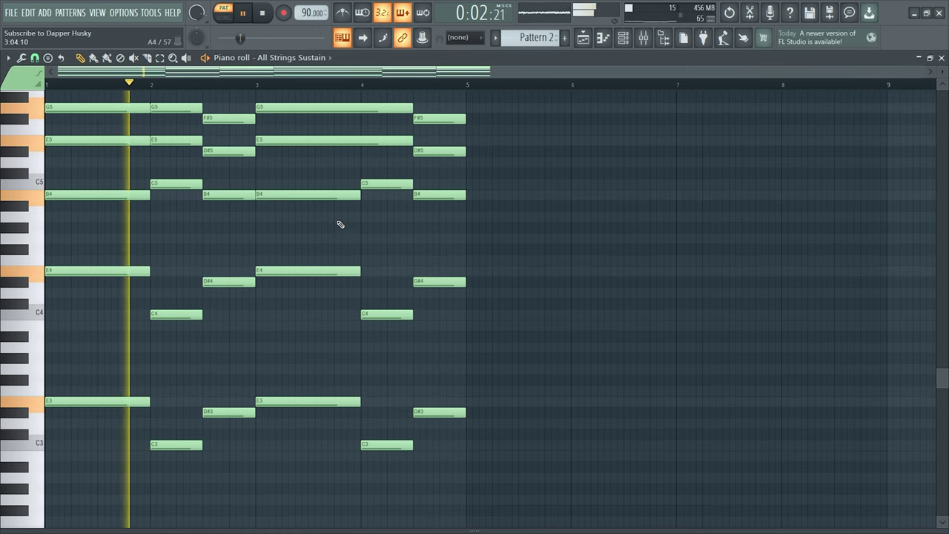
Lengthen the Pattern 1 clip on Track 1 to bar 9 and duplicate its four bars of Pianopad notes into bars 5 to 8
{"action": "left_click_drag", "start_coordinate": [399, 115], "coordinate": [628, 122]}
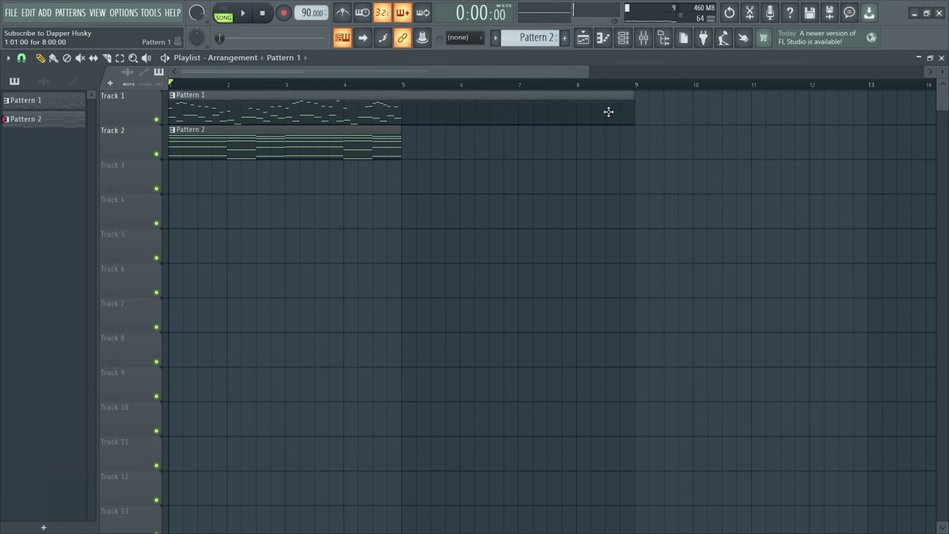
{"action": "double_click", "coordinate": [608, 112]}
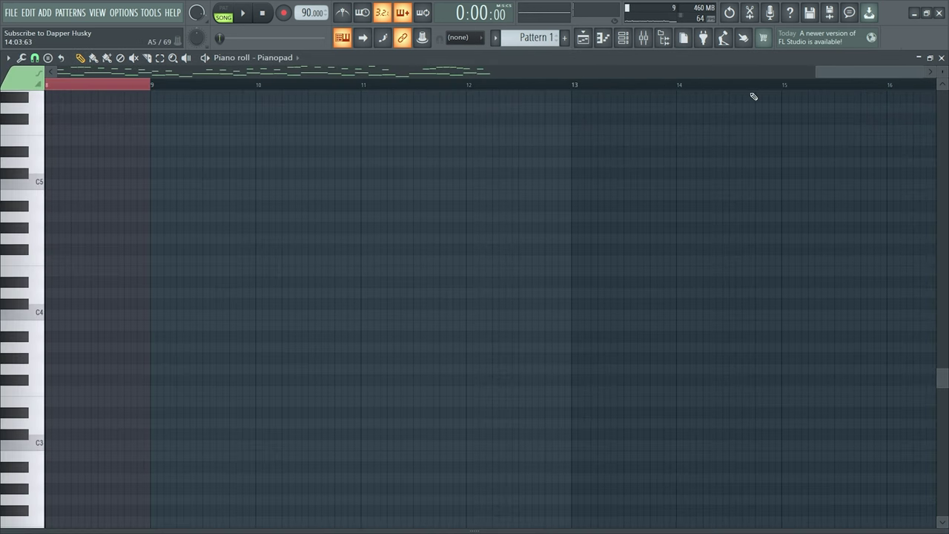
{"action": "left_click_drag", "start_coordinate": [815, 74], "coordinate": [56, 74]}
{"action": "left_click_drag", "start_coordinate": [506, 85], "coordinate": [277, 123]}
{"action": "key", "text": "ctrl+b"}
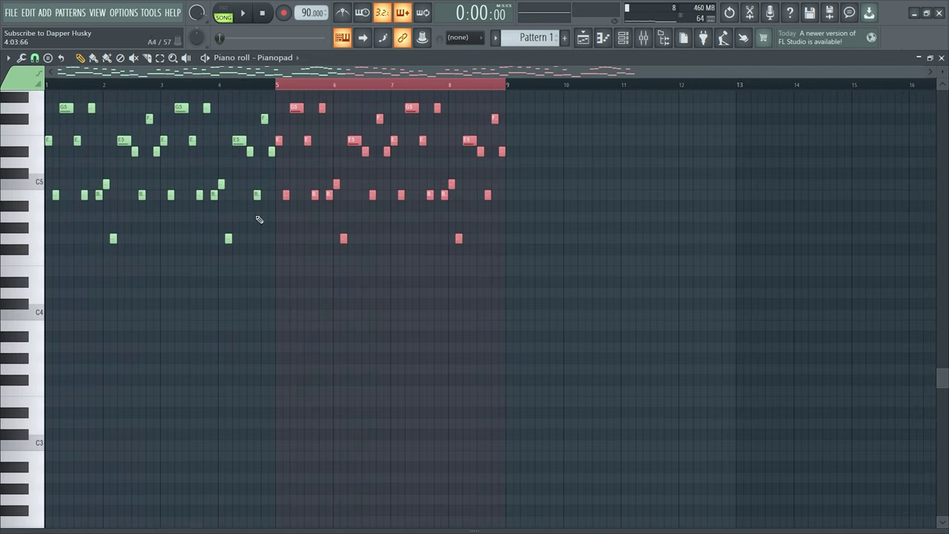
{"action": "left_click", "coordinate": [273, 272]}
{"action": "right_click", "coordinate": [272, 272]}
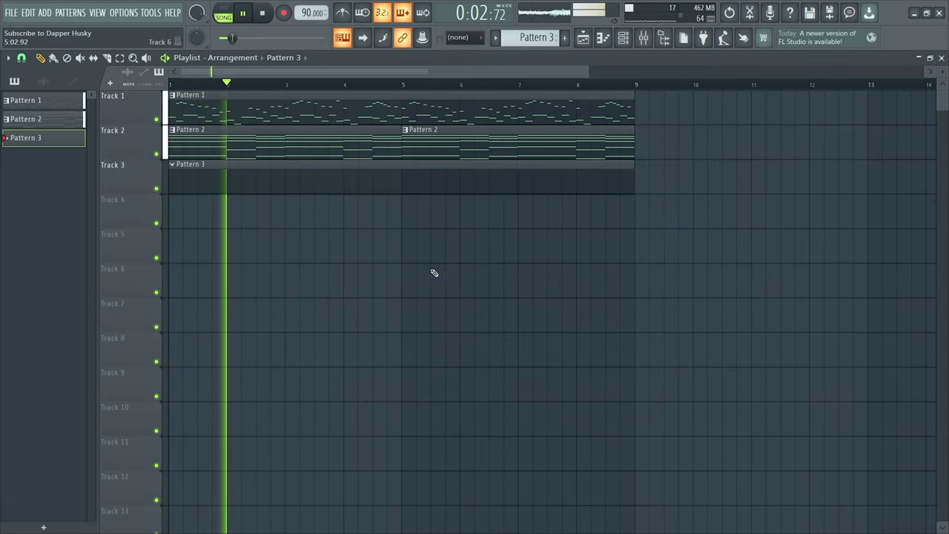
{"action": "left_click", "coordinate": [624, 37]}
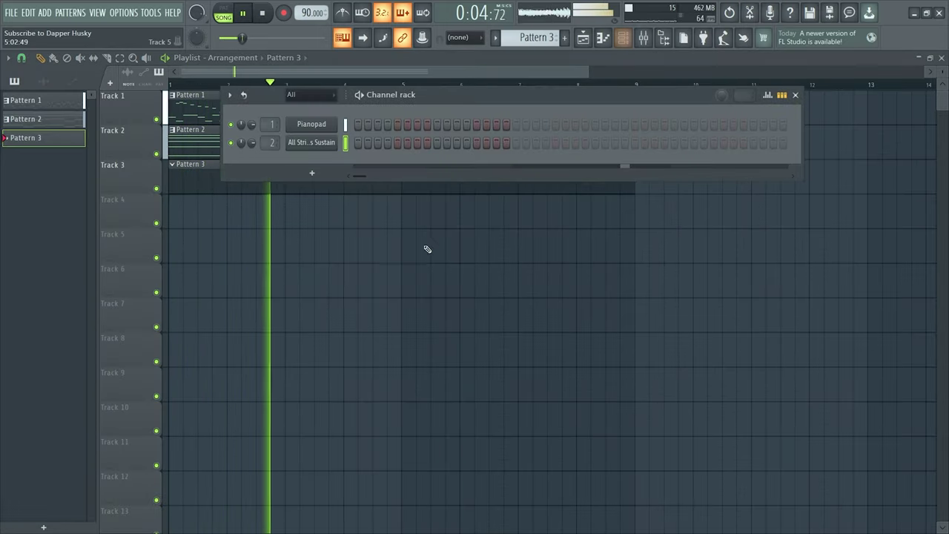
{"action": "left_click", "coordinate": [314, 169]}
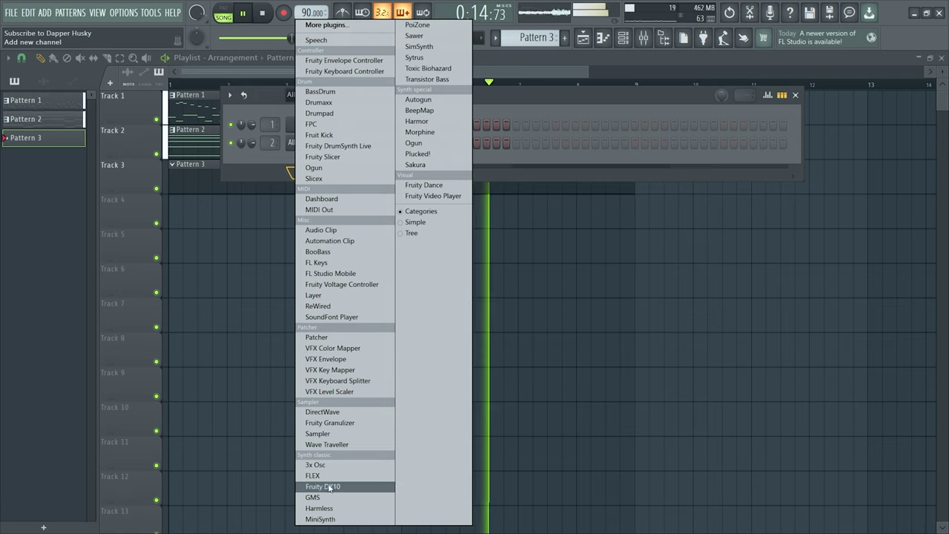
{"action": "left_click", "coordinate": [645, 104]}
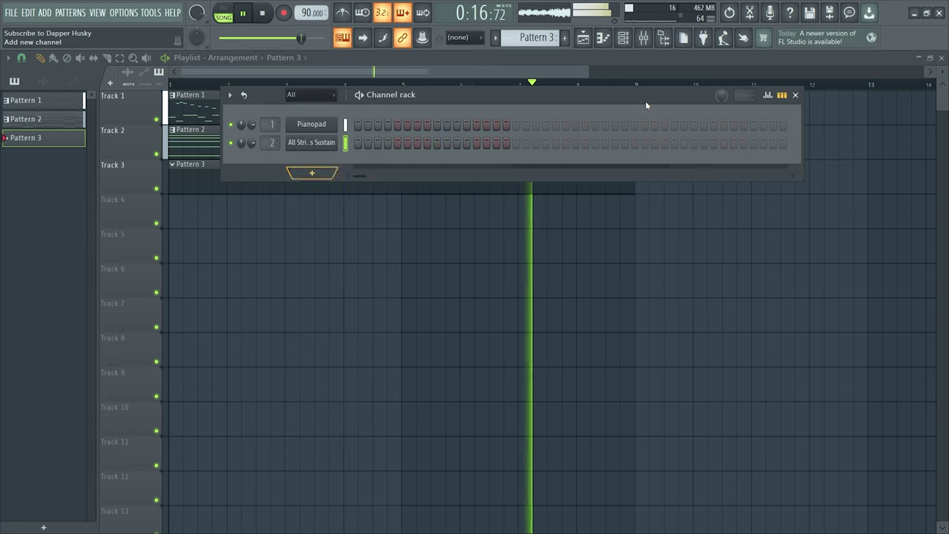
{"action": "left_click", "coordinate": [796, 95]}
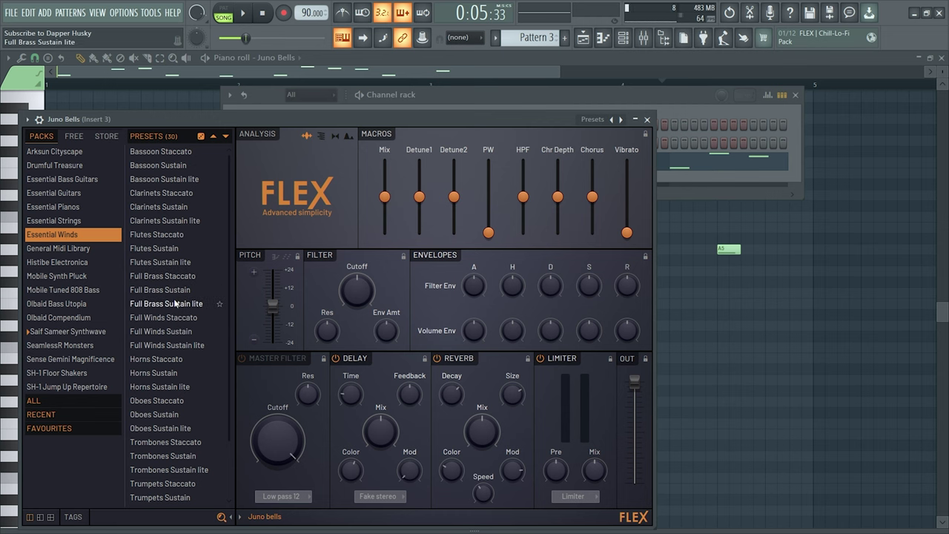
Load the All Strings Pizzicato preset from the Essential Strings pack into the FLEX channel on Insert 3 and play the song
{"action": "left_click", "coordinate": [157, 236]}
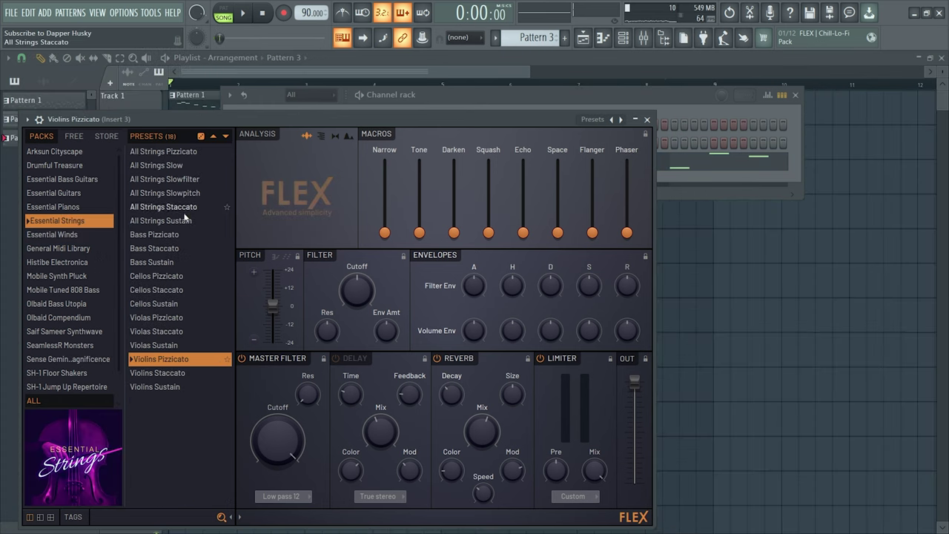
{"action": "left_click", "coordinate": [199, 152]}
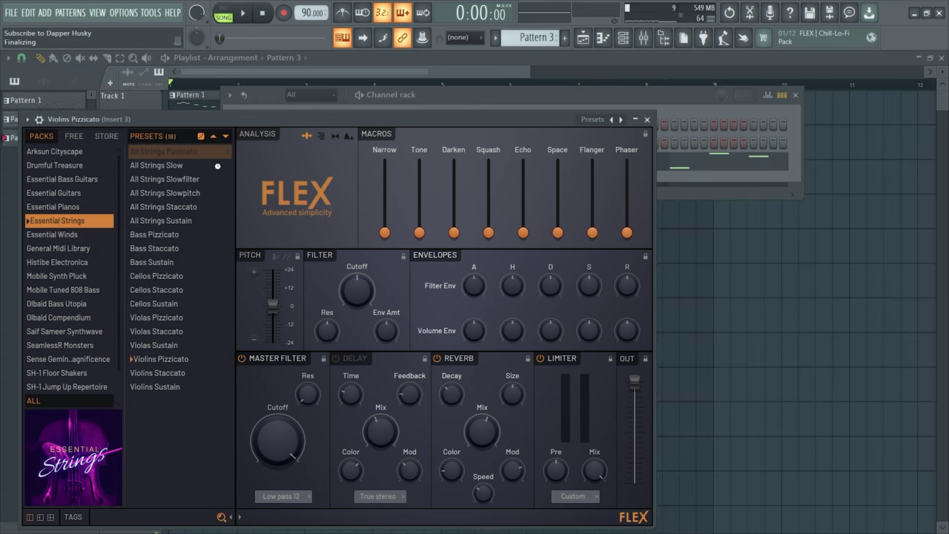
{"action": "key", "text": "space"}
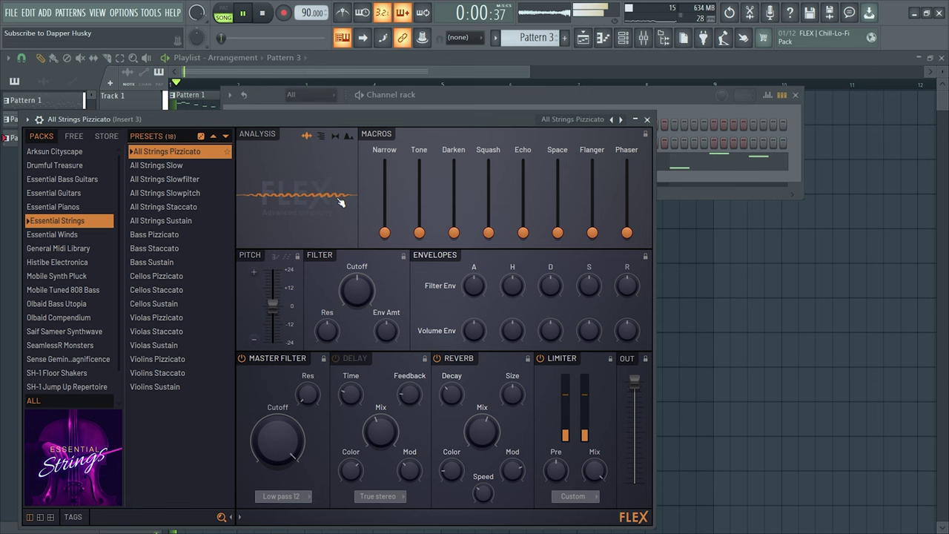
Lower the volume fader of Insert 3 in the mixer while the song plays
{"action": "left_click", "coordinate": [647, 119]}
{"action": "left_click", "coordinate": [796, 95]}
{"action": "key", "text": "F9"}
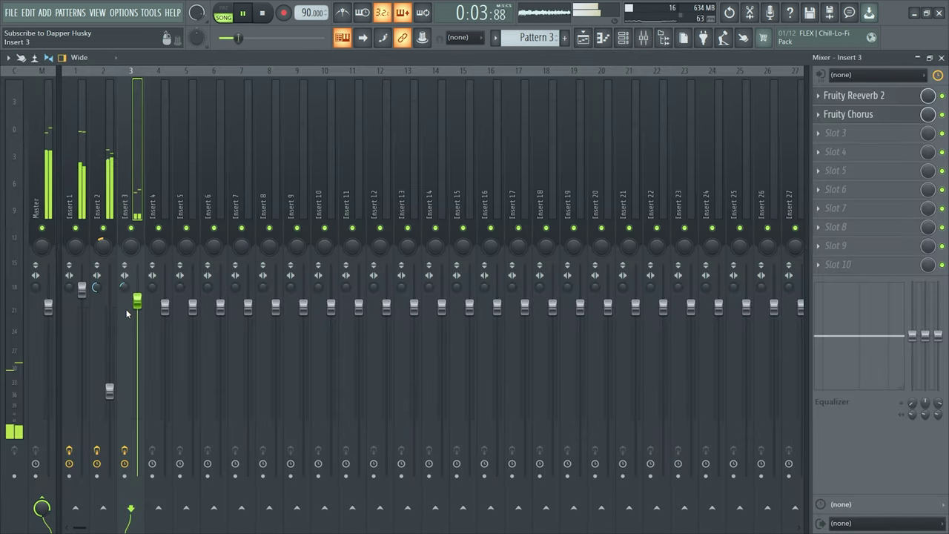
{"action": "left_click_drag", "start_coordinate": [137, 301], "coordinate": [138, 338]}
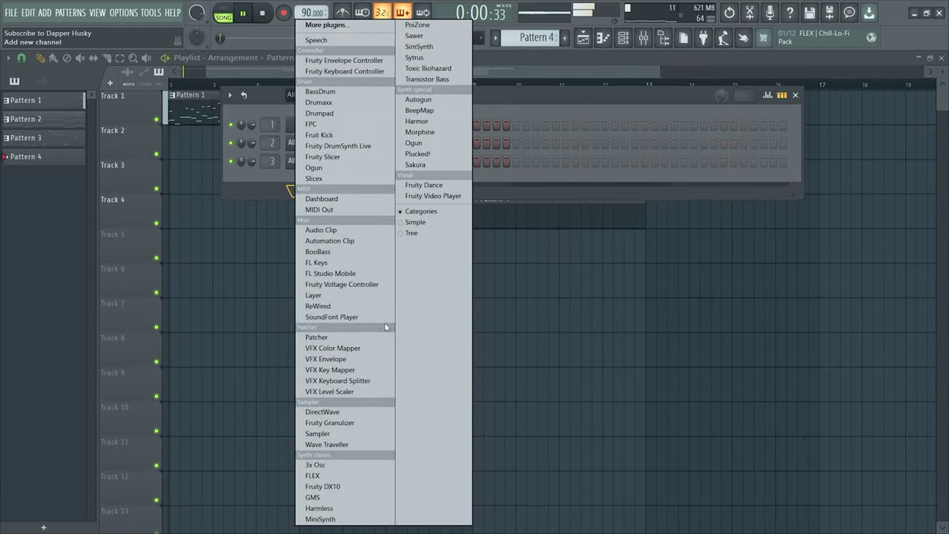
Add a Sakura channel and load the PAD A Kind of Pipe FG preset from the Pads bank
{"action": "left_click", "coordinate": [416, 164]}
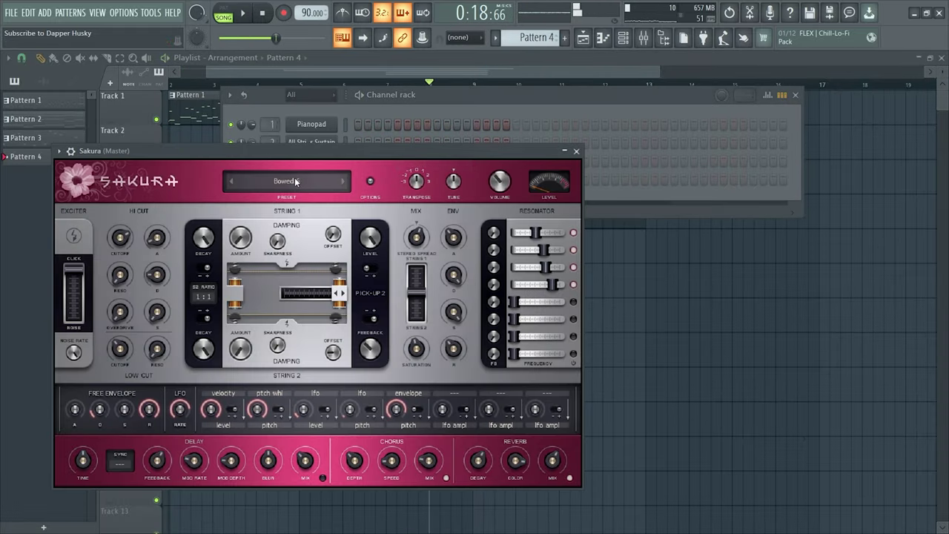
{"action": "left_click", "coordinate": [295, 181]}
{"action": "left_click", "coordinate": [236, 423]}
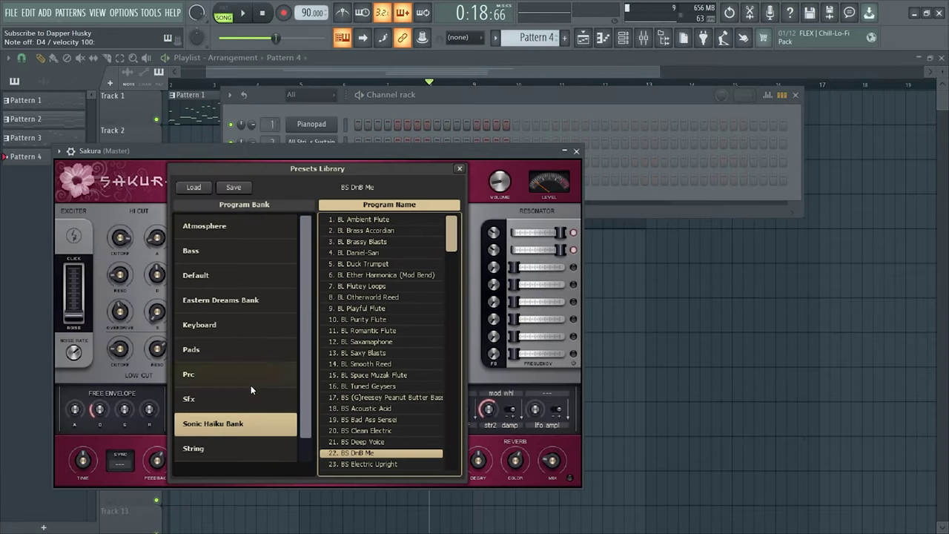
{"action": "left_click", "coordinate": [221, 357]}
{"action": "left_click", "coordinate": [401, 221]}
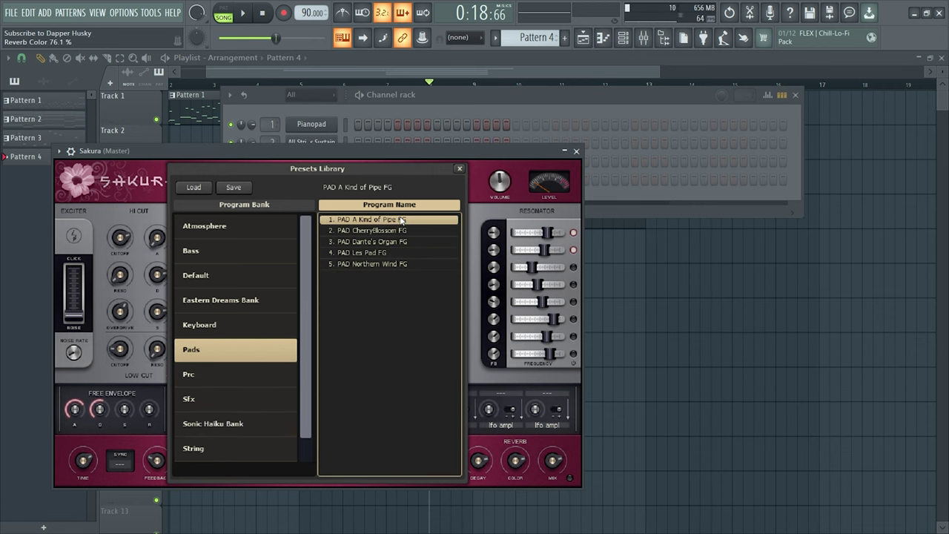
{"action": "left_click", "coordinate": [459, 170]}
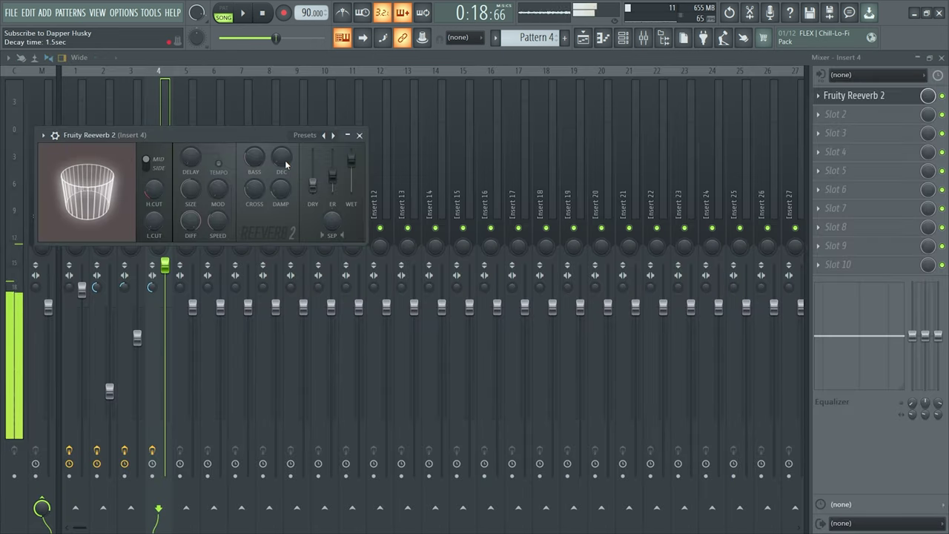
Close the Fruity Reeverb 2 settings on Insert 4 and load Fruity Chorus into effect slot 2
{"action": "left_click", "coordinate": [360, 136]}
{"action": "left_click", "coordinate": [848, 117]}
{"action": "left_click", "coordinate": [653, 175]}
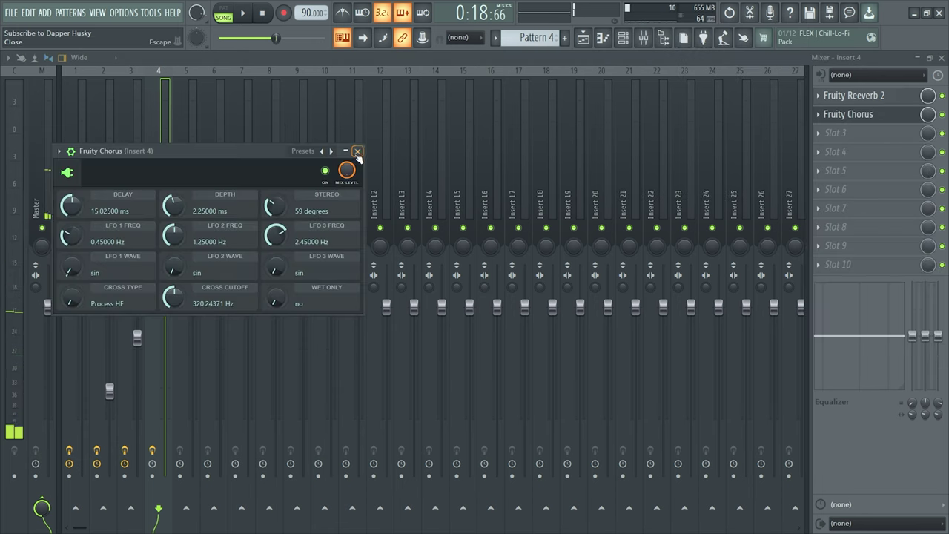
{"action": "left_click", "coordinate": [359, 153]}
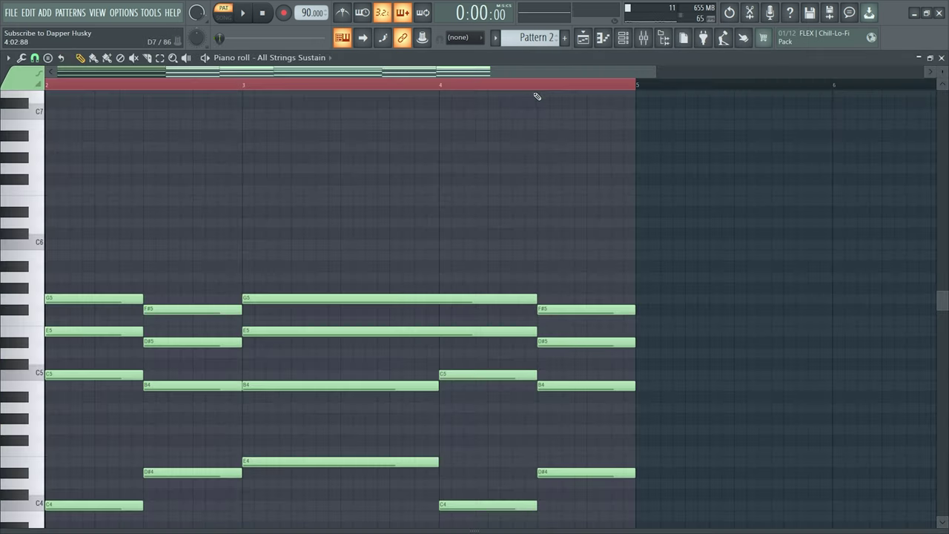
Copy all strings notes from Pattern 2 into the Sakura piano roll of Pattern 4 and move them to start at bar 1
{"action": "key", "text": "ctrl+a"}
{"action": "left_click", "coordinate": [942, 58]}
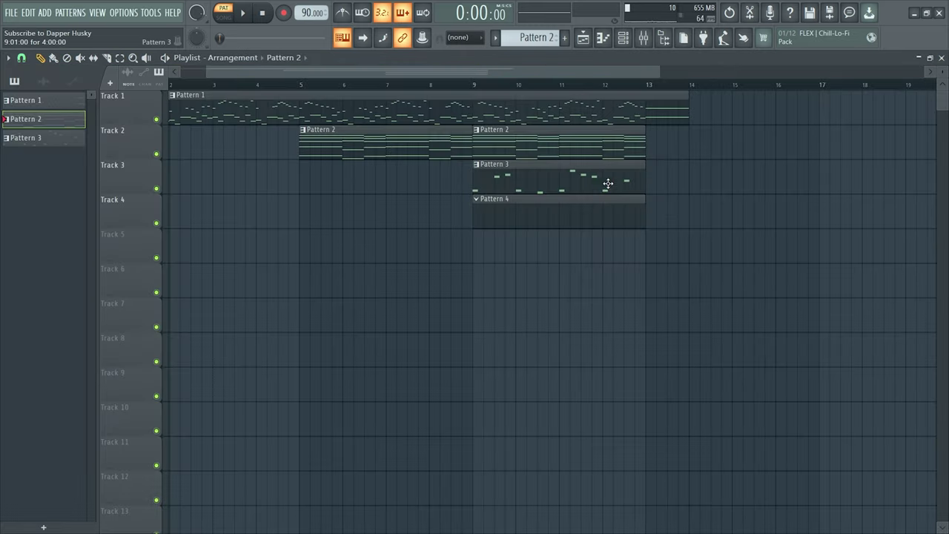
{"action": "double_click", "coordinate": [551, 206]}
{"action": "left_click", "coordinate": [270, 57]}
{"action": "left_click", "coordinate": [300, 112]}
{"action": "key", "text": "ctrl+v"}
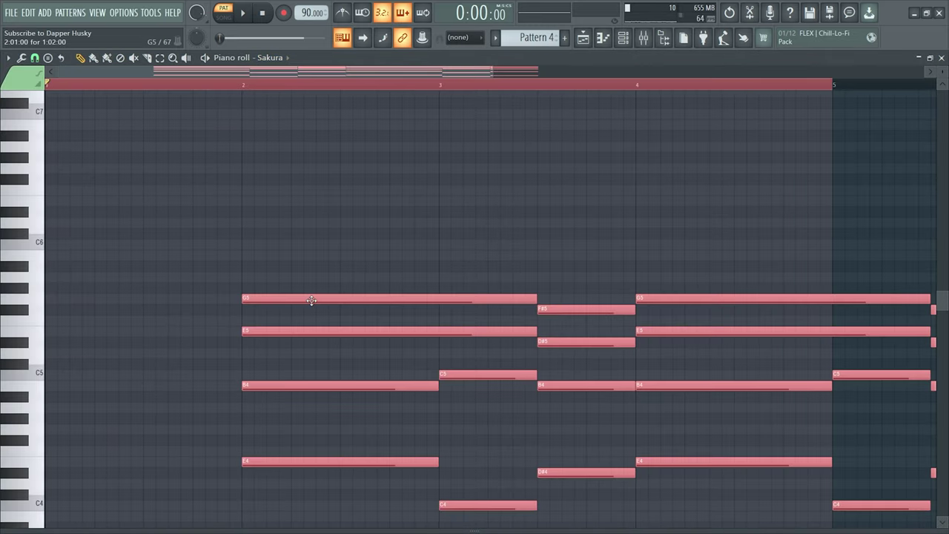
{"action": "left_click_drag", "start_coordinate": [312, 301], "coordinate": [41, 301]}
{"action": "left_click", "coordinate": [269, 184]}
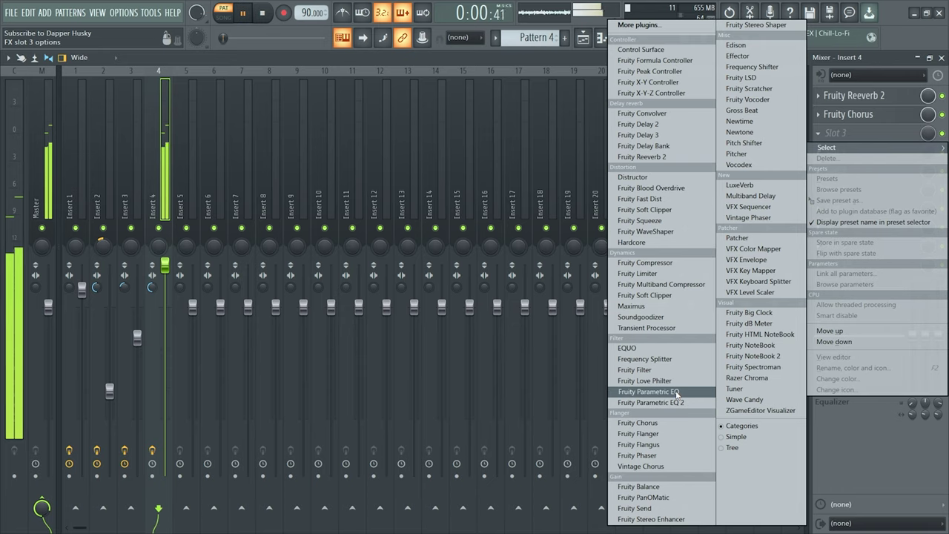
Load Fruity Parametric EQ into slot 3 of Insert 4 and raise its band 6 level to 6.3 dB
{"action": "left_click", "coordinate": [662, 392]}
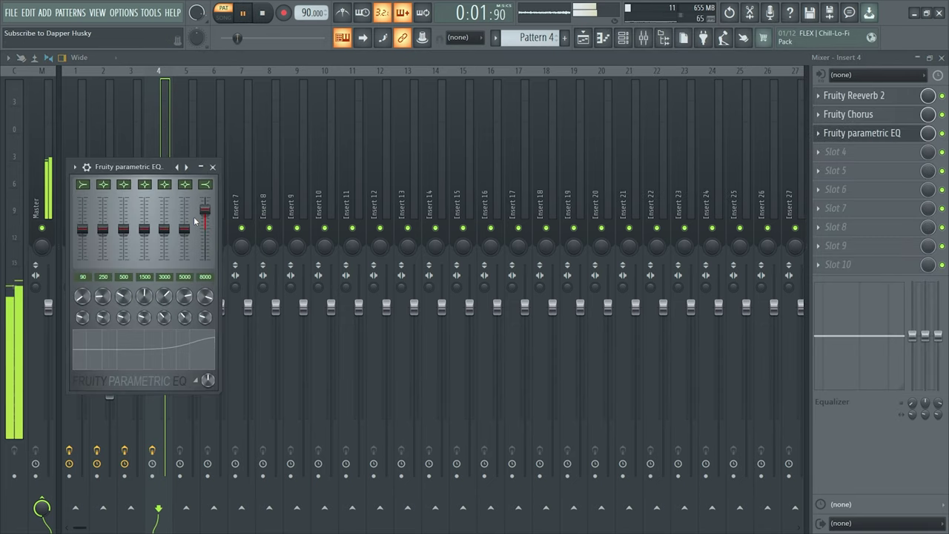
{"action": "left_click_drag", "start_coordinate": [184, 216], "coordinate": [184, 218]}
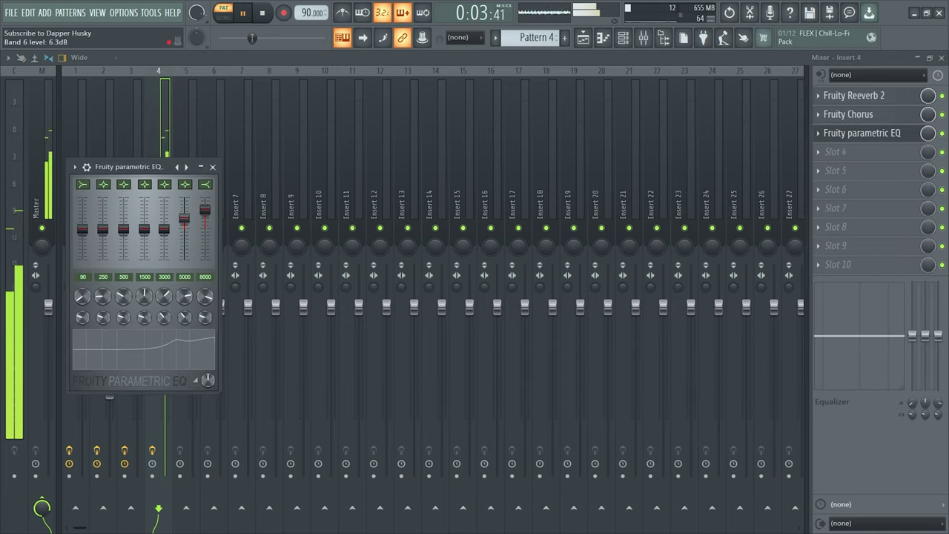
{"action": "left_click", "coordinate": [213, 166]}
{"action": "key", "text": "F9"}
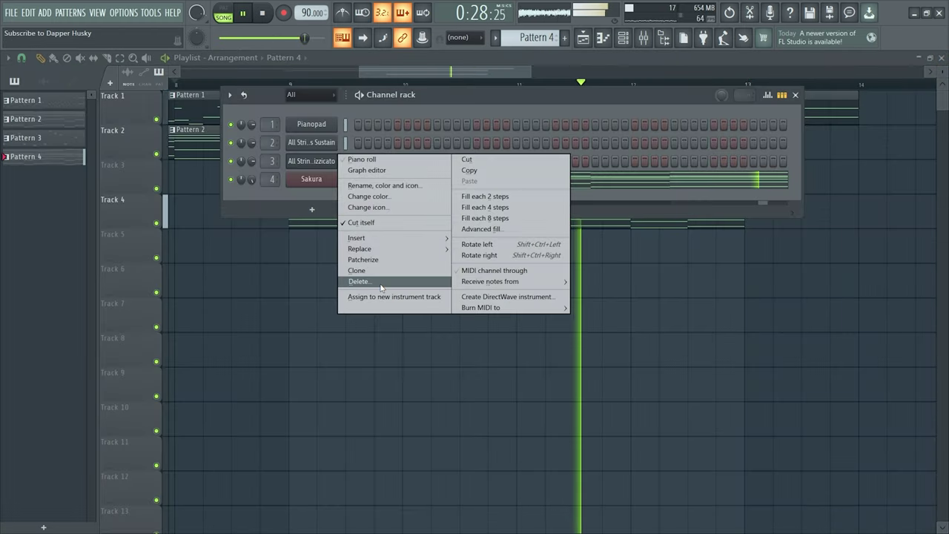
Delete the All Strings Pizzicato channel and place a Pattern 3 clip on Track 3 spanning bars 9 to 13
{"action": "left_click", "coordinate": [381, 287]}
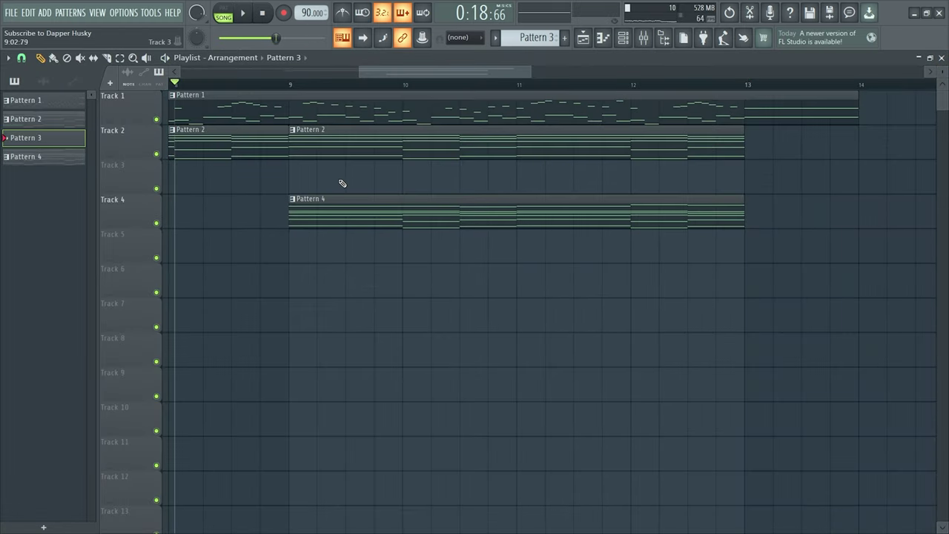
{"action": "left_click", "coordinate": [346, 167]}
{"action": "left_click_drag", "start_coordinate": [403, 178], "coordinate": [745, 194]}
Add a Harmless synth channel and switch it to the Whine NUC preset
{"action": "key", "text": "F6"}
{"action": "left_click", "coordinate": [313, 190]}
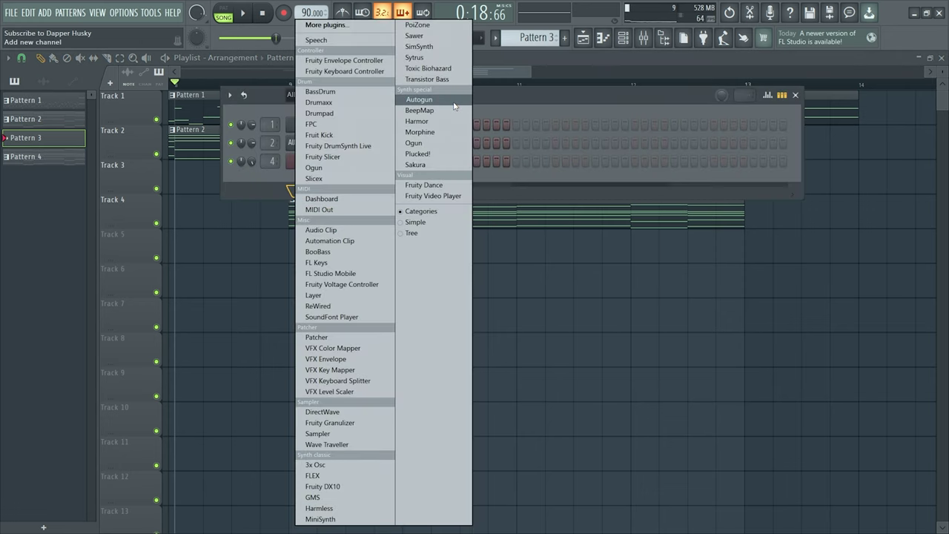
{"action": "left_click", "coordinate": [327, 508]}
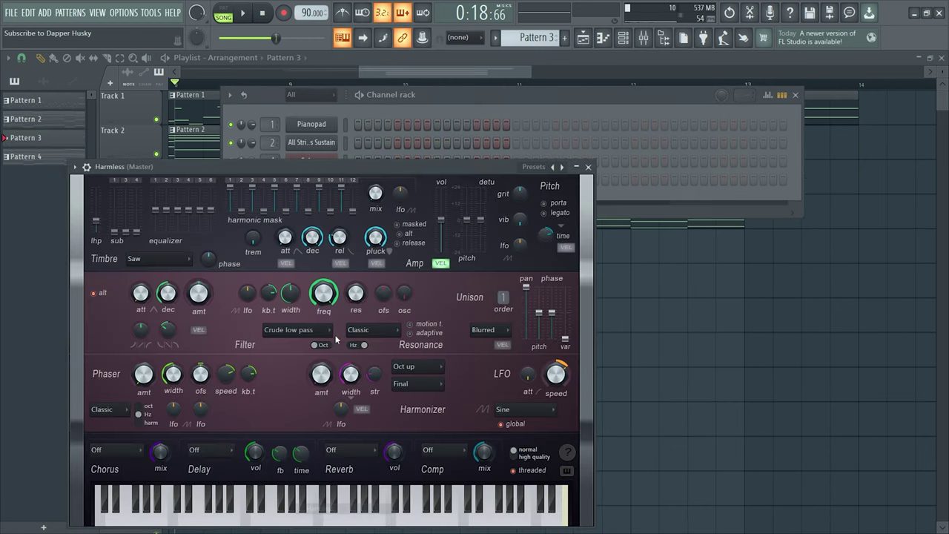
{"action": "left_click", "coordinate": [562, 167]}
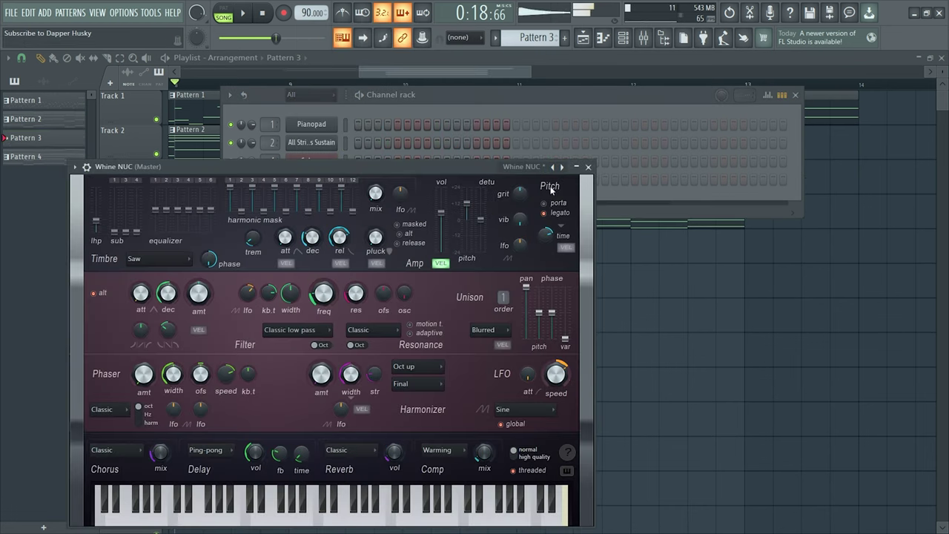
{"action": "left_click", "coordinate": [590, 167]}
{"action": "left_click", "coordinate": [788, 96]}
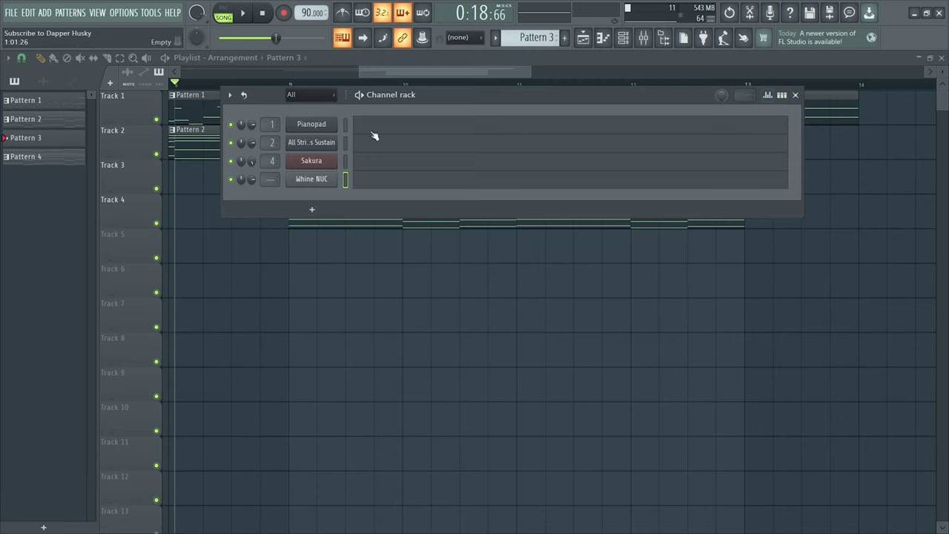
Audition the Whine NUC sound with test notes through Insert 3 and check its mixer level while the song plays
{"action": "left_click", "coordinate": [621, 37]}
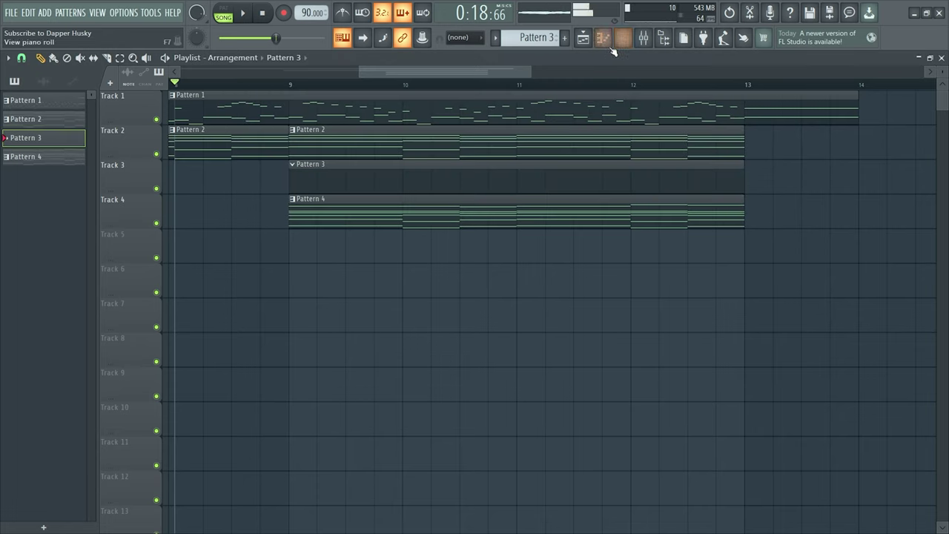
{"action": "left_click", "coordinate": [643, 40]}
{"action": "key", "text": "c"}
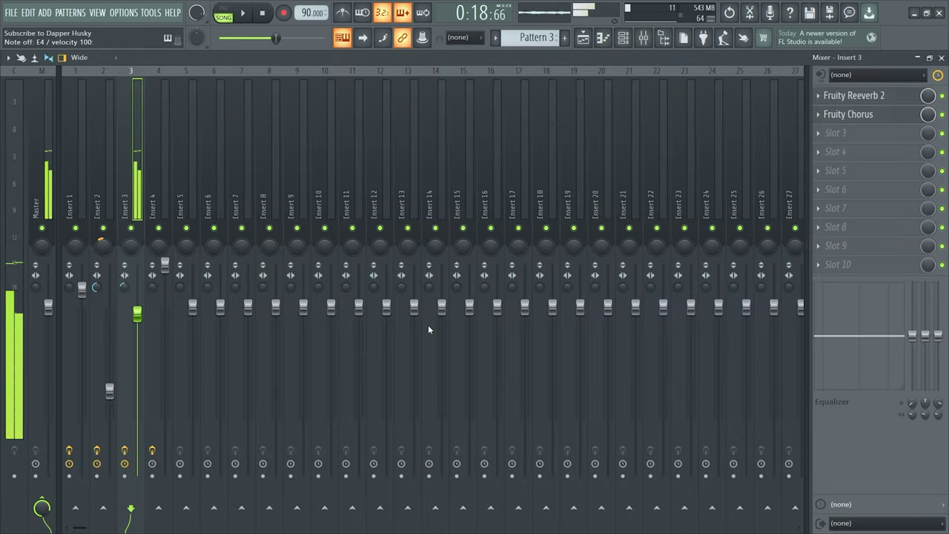
{"action": "key", "text": "c"}
{"action": "key", "text": "F9"}
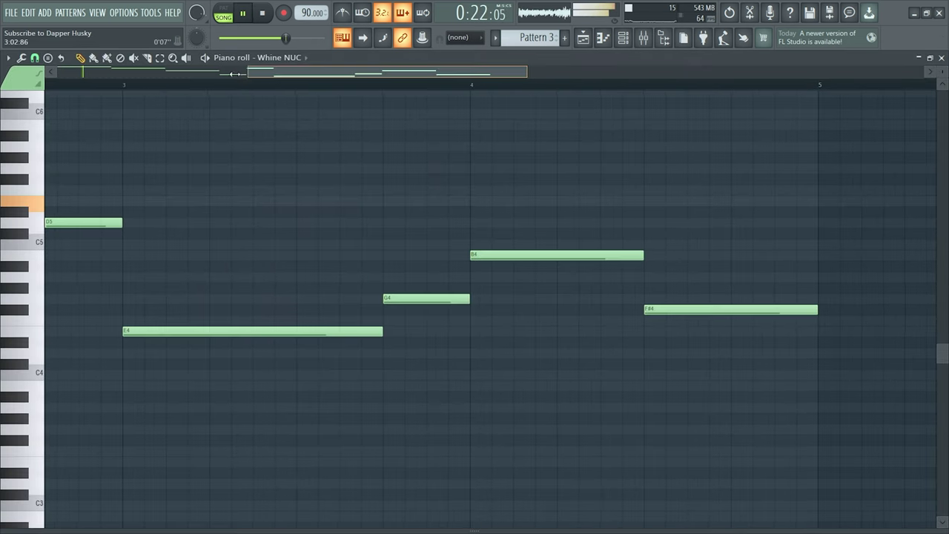
{"action": "left_click", "coordinate": [643, 40]}
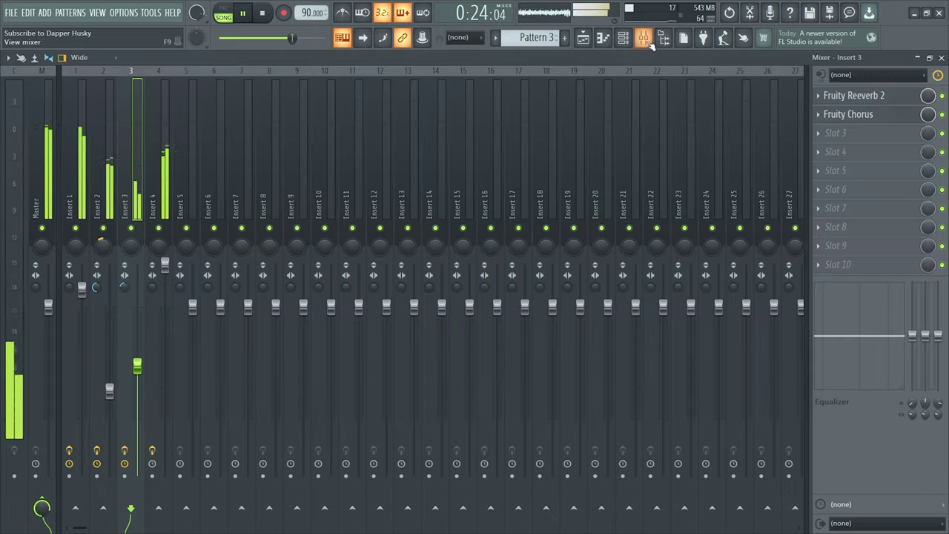
{"action": "left_click", "coordinate": [942, 57]}
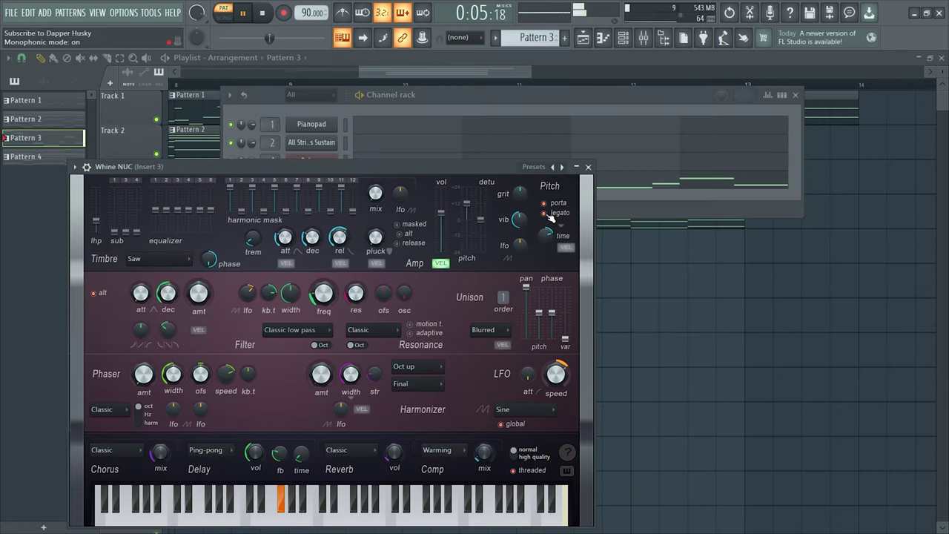
In Pattern 3's Whine NUC melody, shorten the F#4 note in bar 2 and fill the gap before bar 3 with a D5 note
{"action": "left_click", "coordinate": [240, 18]}
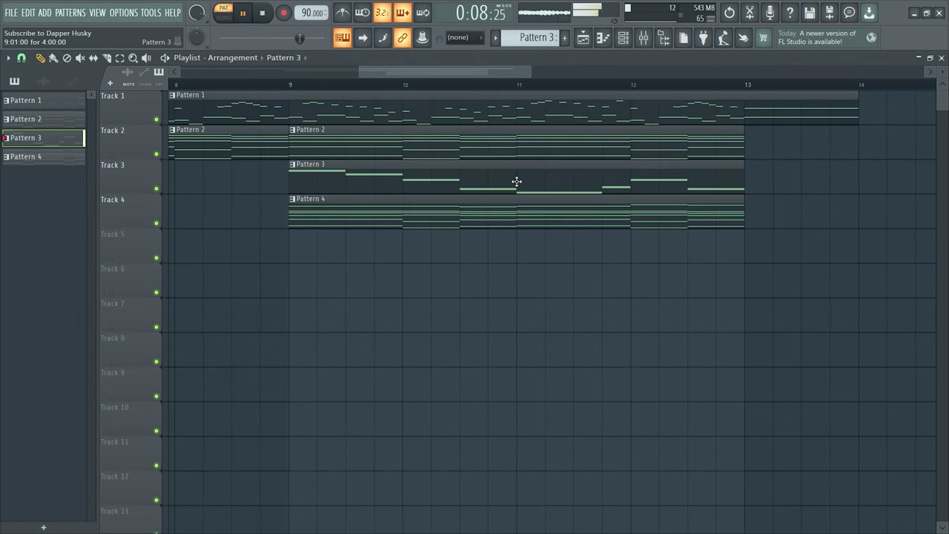
{"action": "double_click", "coordinate": [517, 181]}
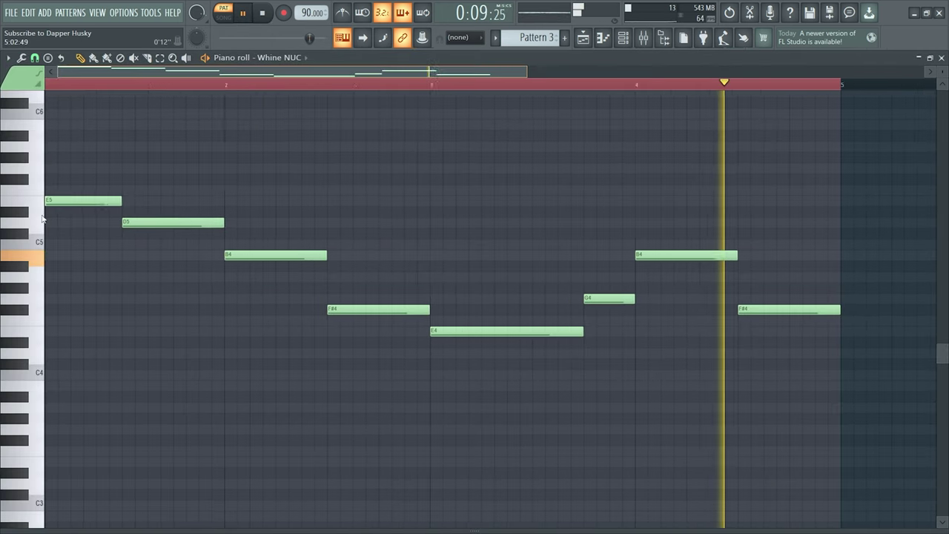
{"action": "key", "text": "space"}
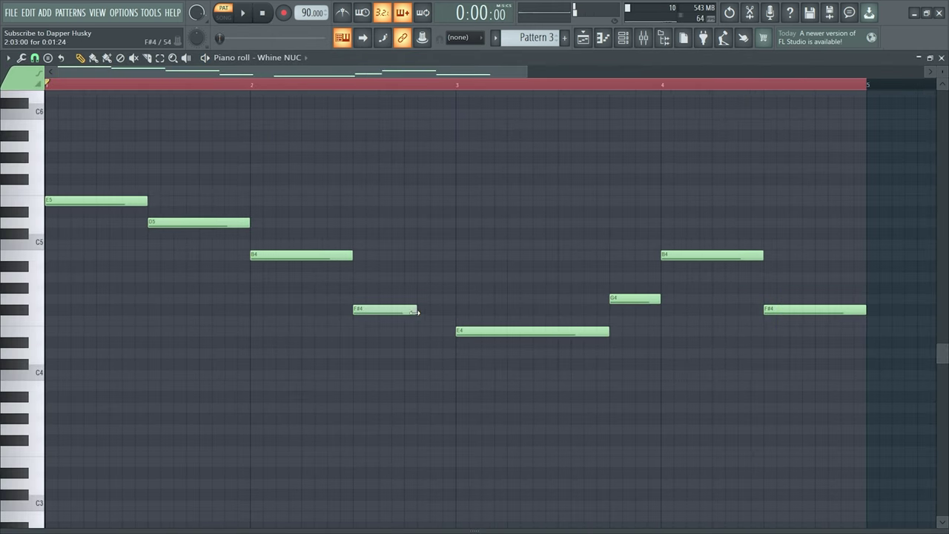
{"action": "left_click", "coordinate": [429, 222]}
{"action": "key", "text": "space"}
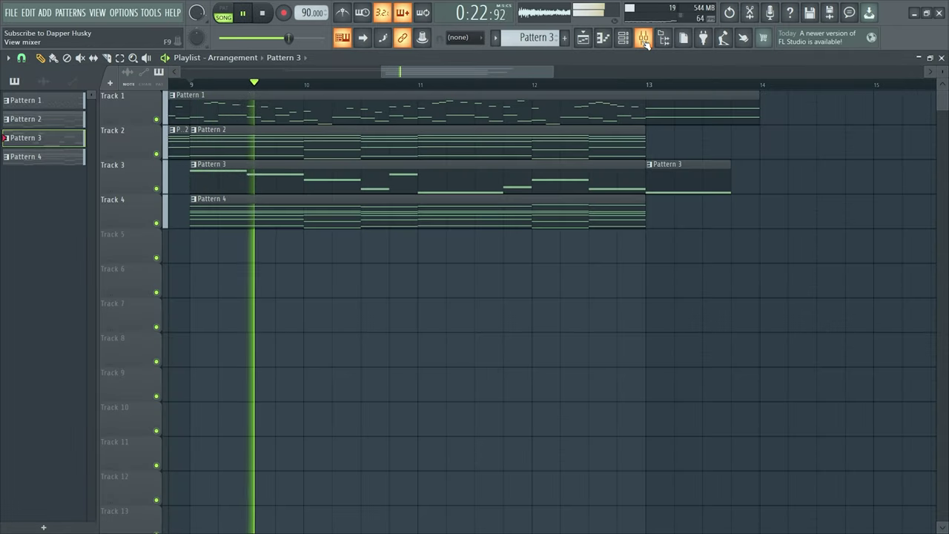
Raise the volume fader of Insert 3 slightly during song playback and open the Whine NUC channel
{"action": "left_click", "coordinate": [643, 39]}
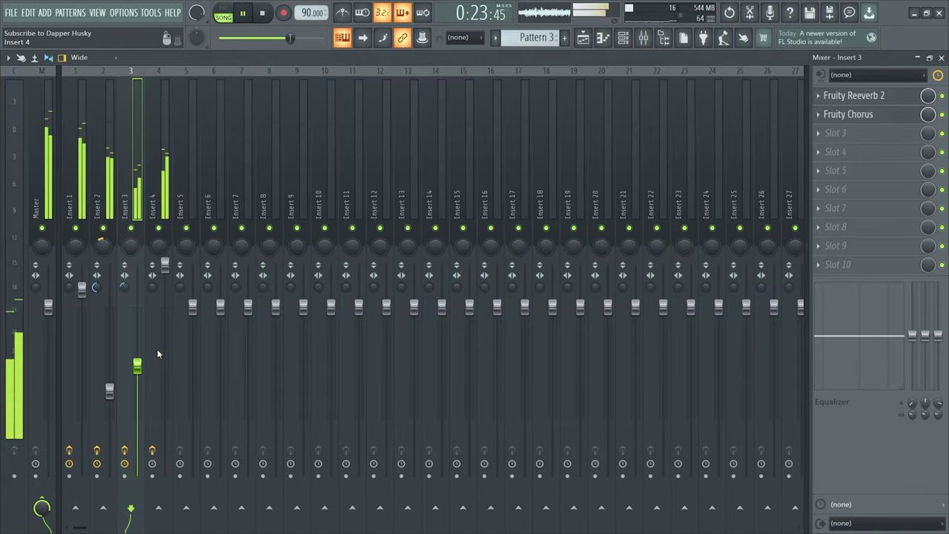
{"action": "mouse_move", "coordinate": [137, 363]}
{"action": "left_mouse_down"}
{"action": "mouse_move", "coordinate": [137, 339]}
{"action": "mouse_move", "coordinate": [137, 360]}
{"action": "left_mouse_up"}
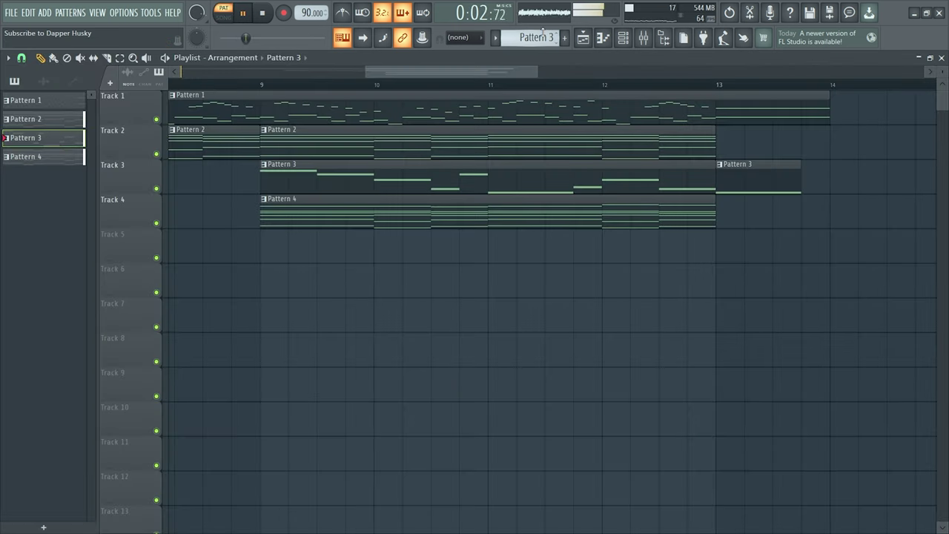
{"action": "left_click", "coordinate": [623, 38]}
{"action": "left_click", "coordinate": [324, 186]}
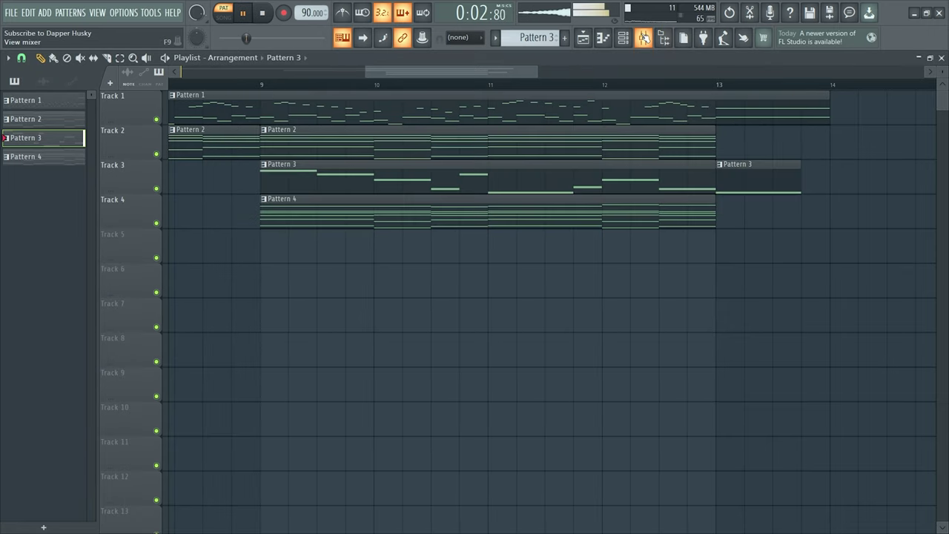
Load the Effector plugin into effect slot 3 of Insert 3 in the mixer
{"action": "left_click", "coordinate": [644, 37]}
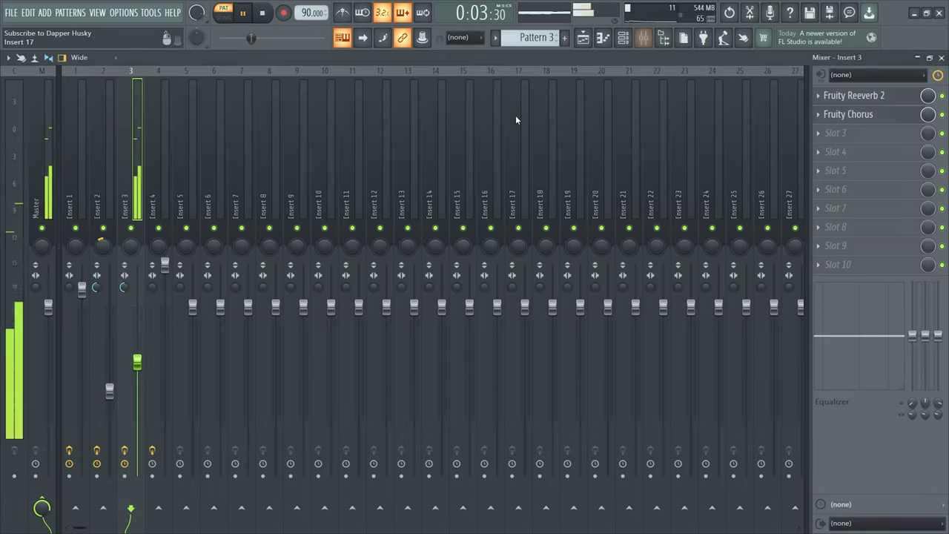
{"action": "left_click", "coordinate": [869, 133]}
{"action": "mouse_move", "coordinate": [839, 148]}
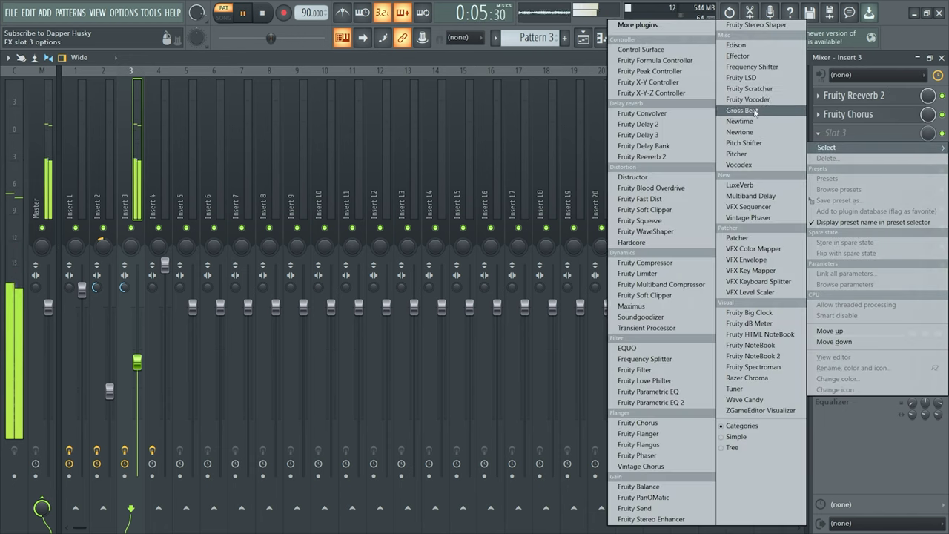
{"action": "left_click", "coordinate": [742, 56]}
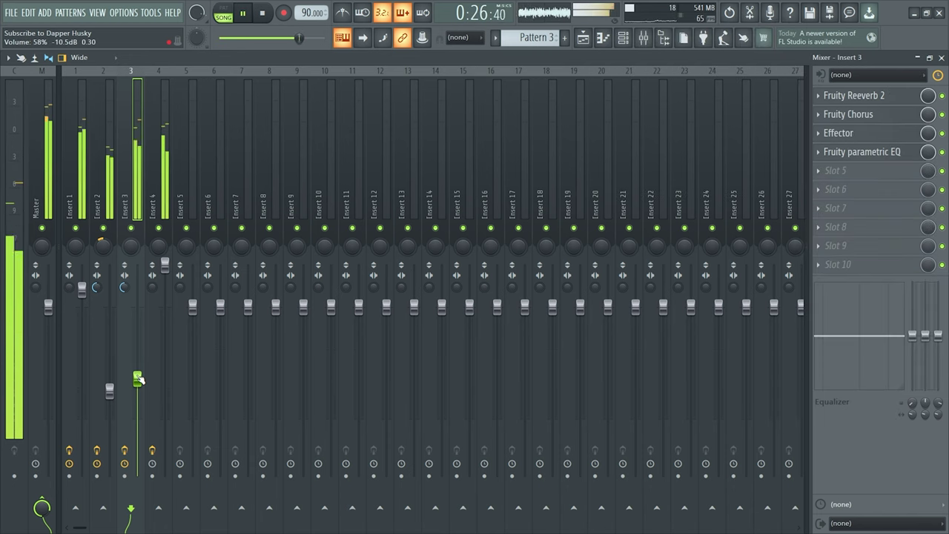
{"action": "key", "text": "XF86AudioRaiseVolume"}
{"action": "key", "text": "XF86AudioRaiseVolume"}
{"action": "key", "text": "XF86AudioRaiseVolume"}
{"action": "key", "text": "XF86AudioRaiseVolume"}
{"action": "key", "text": "XF86AudioRaiseVolume"}
{"action": "key", "text": "XF86AudioRaiseVolume"}
{"action": "key", "text": "XF86AudioRaiseVolume"}
{"action": "key", "text": "XF86AudioRaiseVolume"}
{"action": "key", "text": "XF86AudioRaiseVolume"}
{"action": "key", "text": "XF86AudioRaiseVolume"}
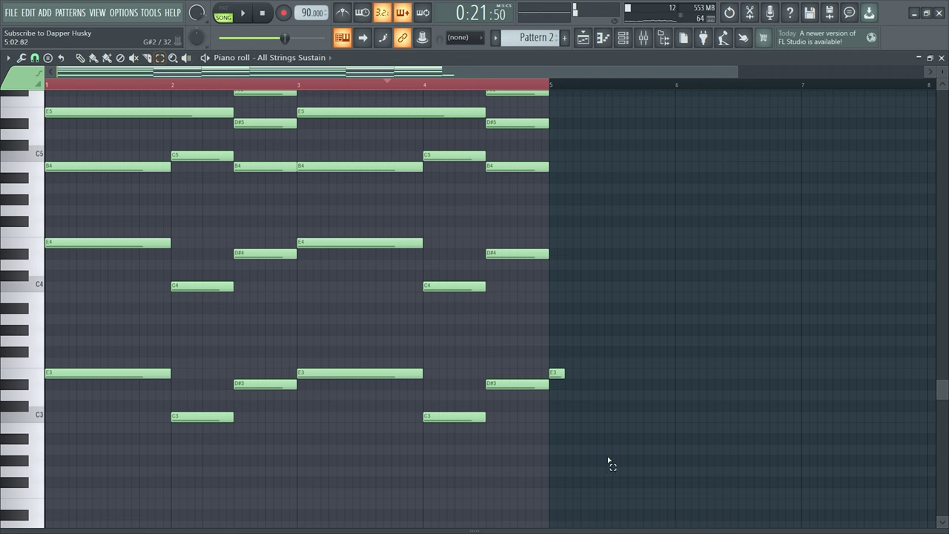
Select all Pattern 2 strings notes, shift them one beat later and delete the stray note above them
{"action": "left_click_drag", "start_coordinate": [608, 461], "coordinate": [56, 70]}
{"action": "left_click_drag", "start_coordinate": [92, 297], "coordinate": [123, 300]}
{"action": "left_click", "coordinate": [138, 277]}
{"action": "scroll", "coordinate": [194, 243], "scroll_direction": "down", "scroll_amount": 4}
{"action": "scroll", "coordinate": [187, 240], "scroll_direction": "up", "scroll_amount": 1}
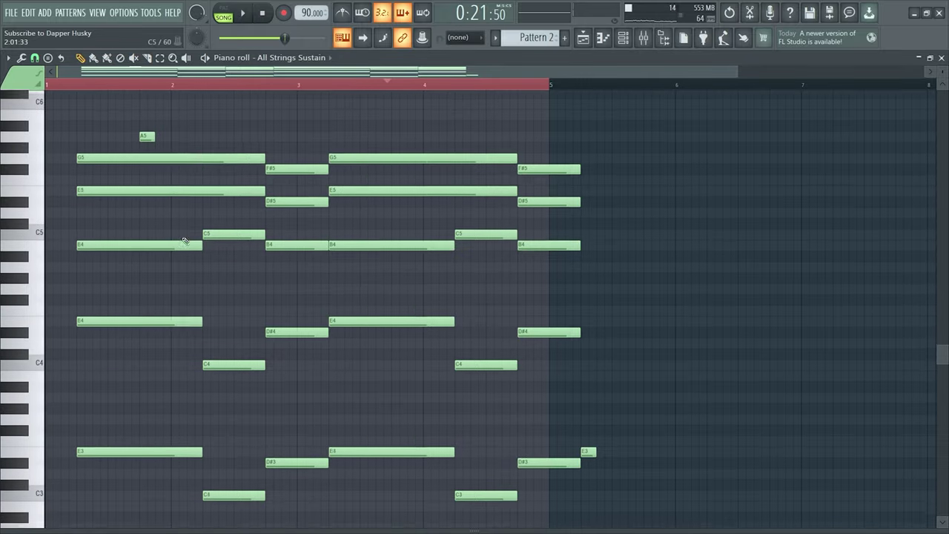
{"action": "left_click", "coordinate": [141, 143]}
{"action": "right_click", "coordinate": [147, 144]}
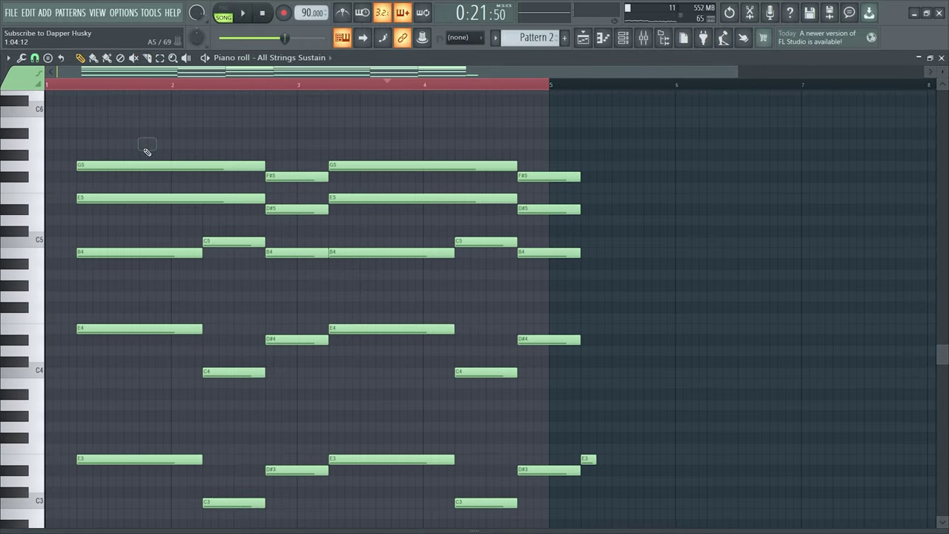
In Pattern 2's All Strings Sustain part, select the opening chord's notes and extend their starts back to the beginning of bar 1
{"action": "left_click", "coordinate": [159, 59]}
{"action": "left_click_drag", "start_coordinate": [144, 95], "coordinate": [134, 491]}
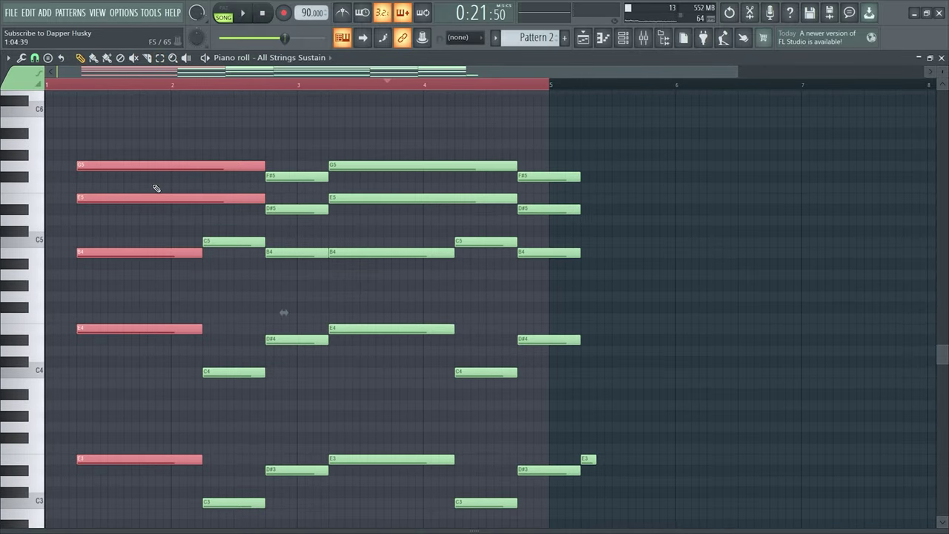
{"action": "left_click_drag", "start_coordinate": [157, 172], "coordinate": [125, 176]}
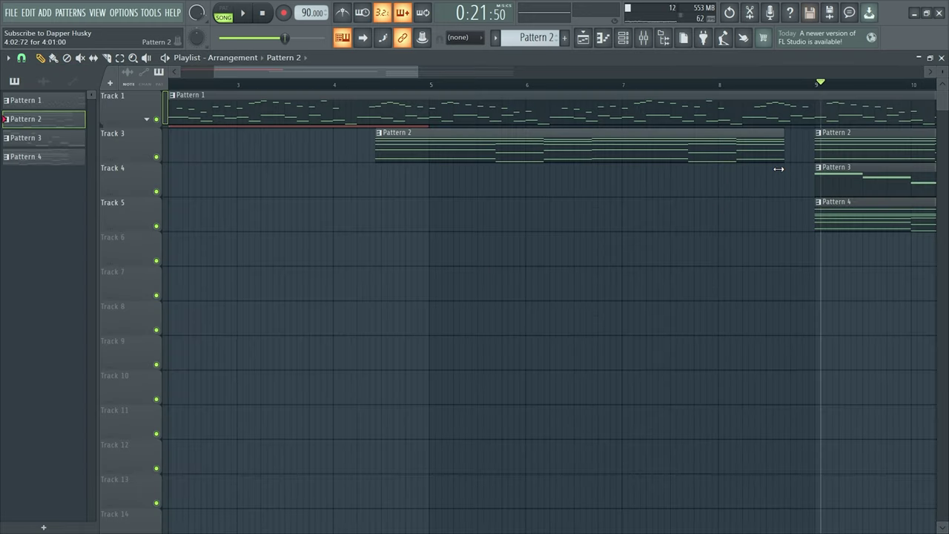
Move the first Pattern 2 clip on Track 3 later so it ends at bar 9, and trim the start of the second Pattern 2 clip
{"action": "left_click_drag", "start_coordinate": [756, 152], "coordinate": [784, 147]}
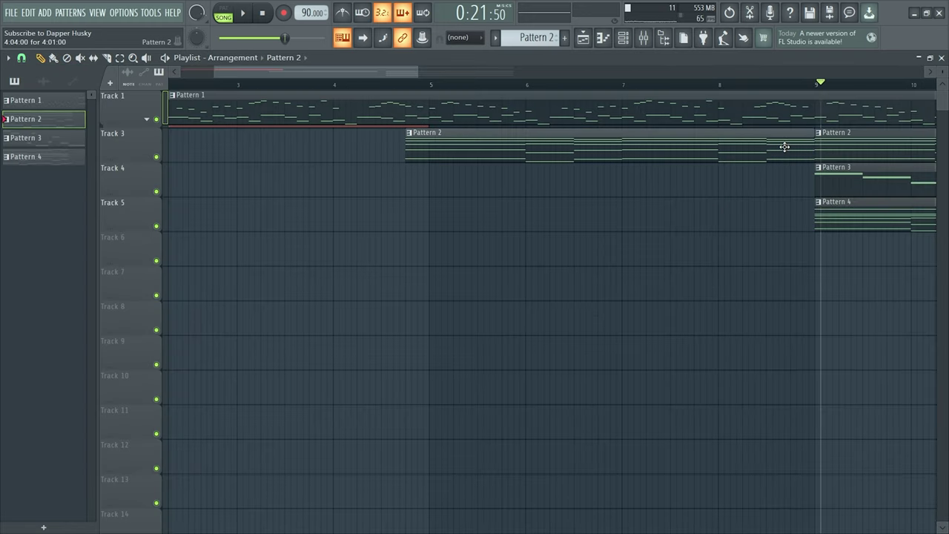
{"action": "scroll", "coordinate": [445, 170], "scroll_direction": "right", "scroll_amount": 5}
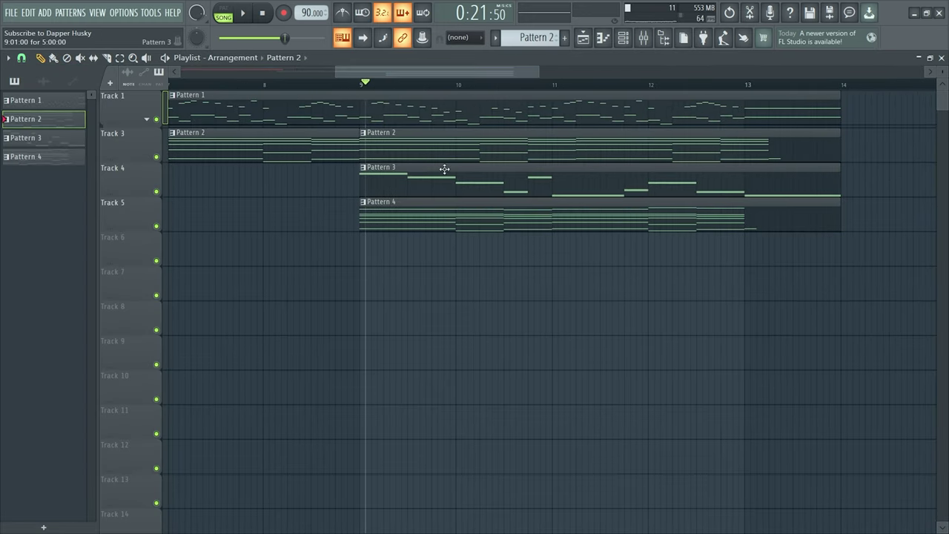
{"action": "left_click_drag", "start_coordinate": [362, 158], "coordinate": [412, 146]}
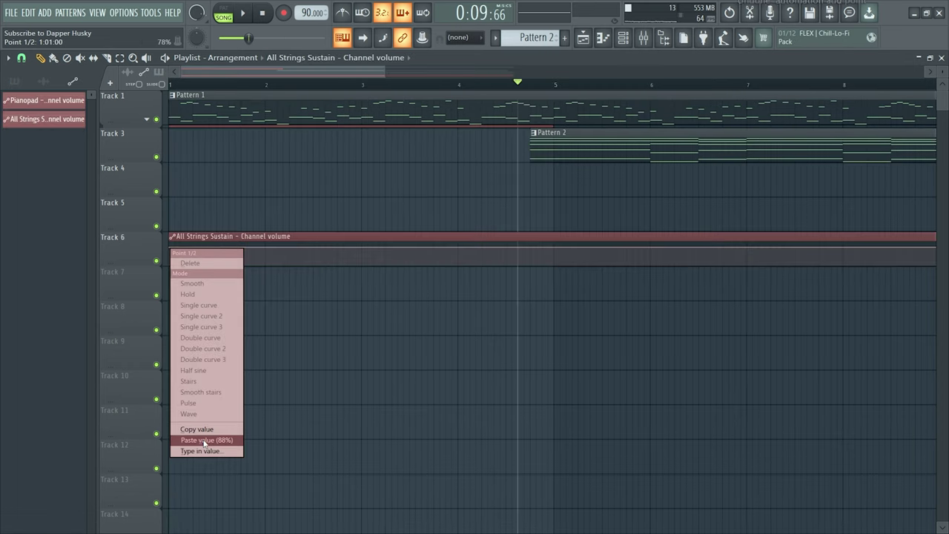
Copy the value of the first point in the All Strings Sustain channel volume automation and paste it into the second point
{"action": "left_click", "coordinate": [201, 428]}
{"action": "right_click", "coordinate": [195, 247]}
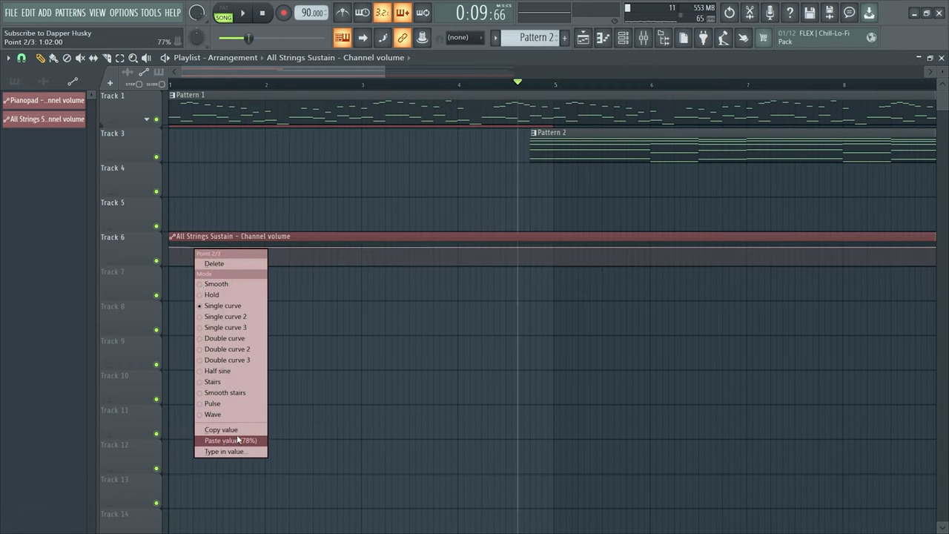
{"action": "left_click", "coordinate": [215, 432]}
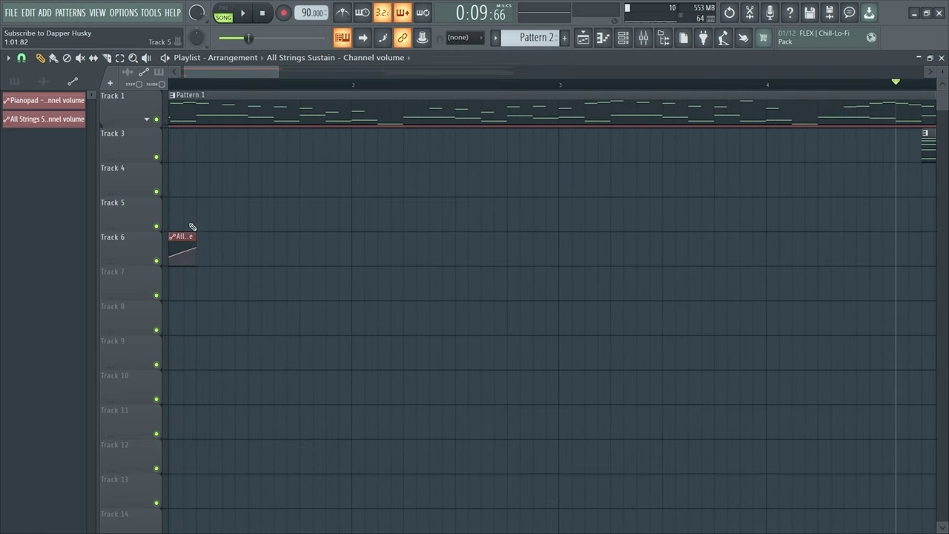
Open the All Strings Sustain notes of Pattern 2 and drag the G5 slide note near the start slightly later
{"action": "key", "text": "F7"}
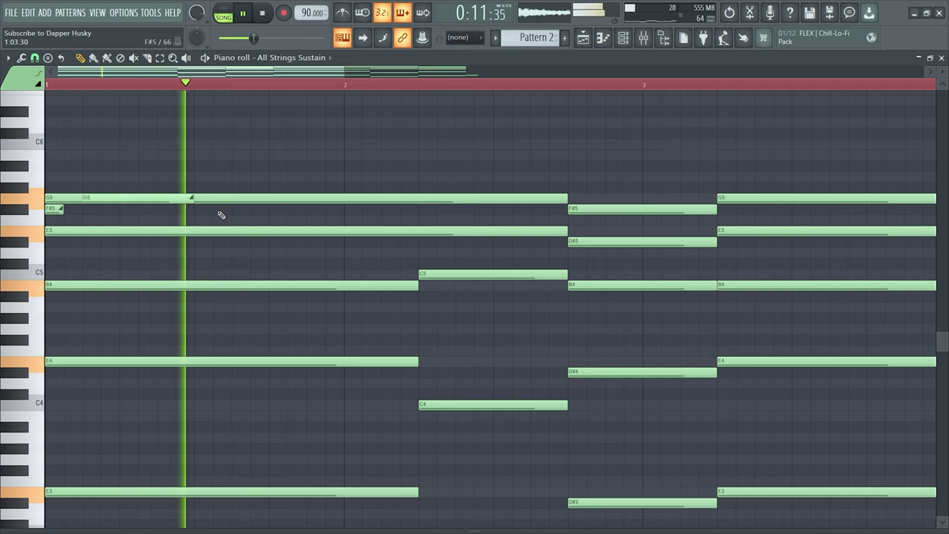
{"action": "key", "text": "space"}
{"action": "left_click_drag", "start_coordinate": [146, 198], "coordinate": [186, 197]}
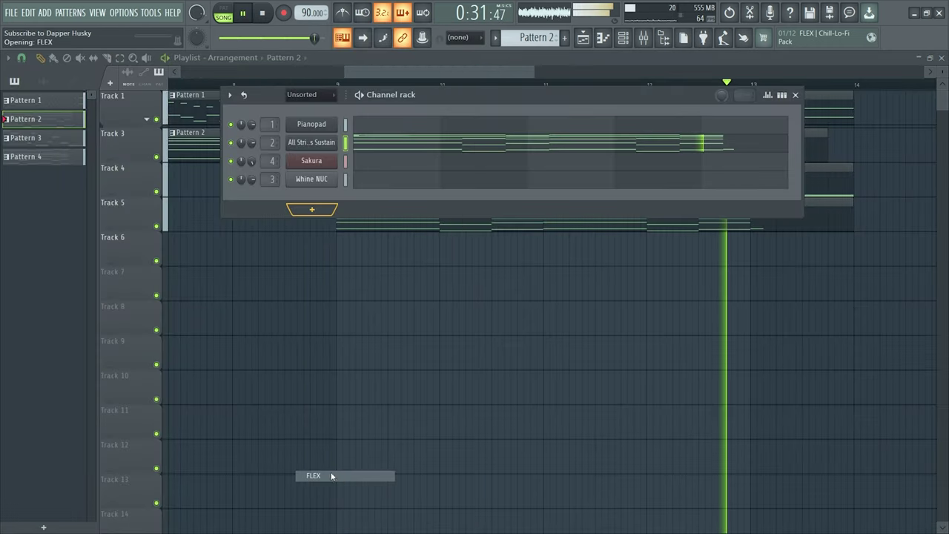
Load the 5String BopBass Fingered preset from FLEX's Essential Bass Guitars pack in a new channel and lower the volume fader of Insert 5
{"action": "key", "text": "space"}
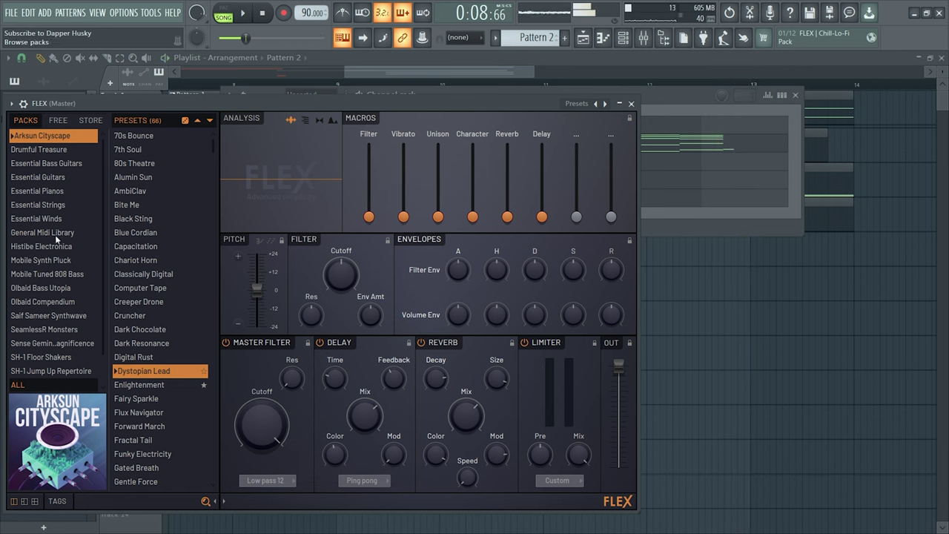
{"action": "left_click", "coordinate": [65, 162]}
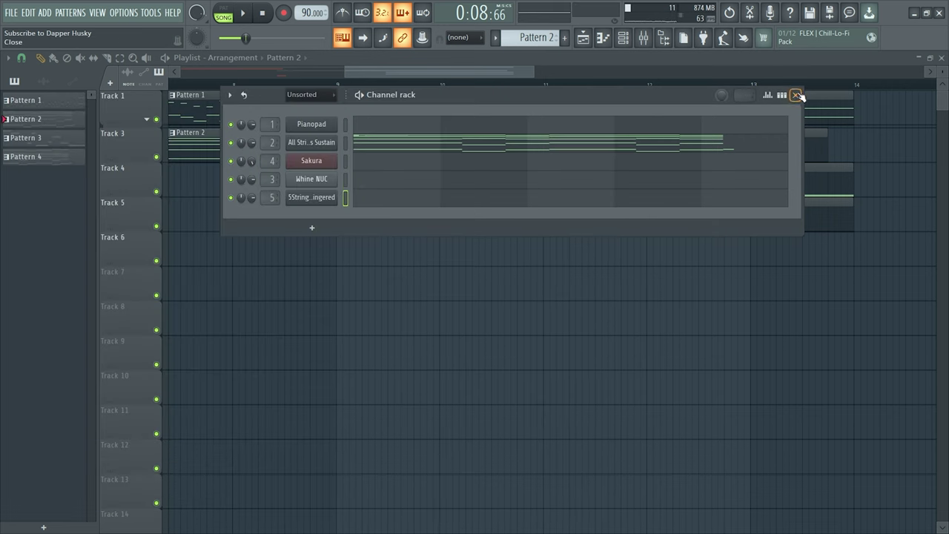
{"action": "left_click", "coordinate": [797, 96]}
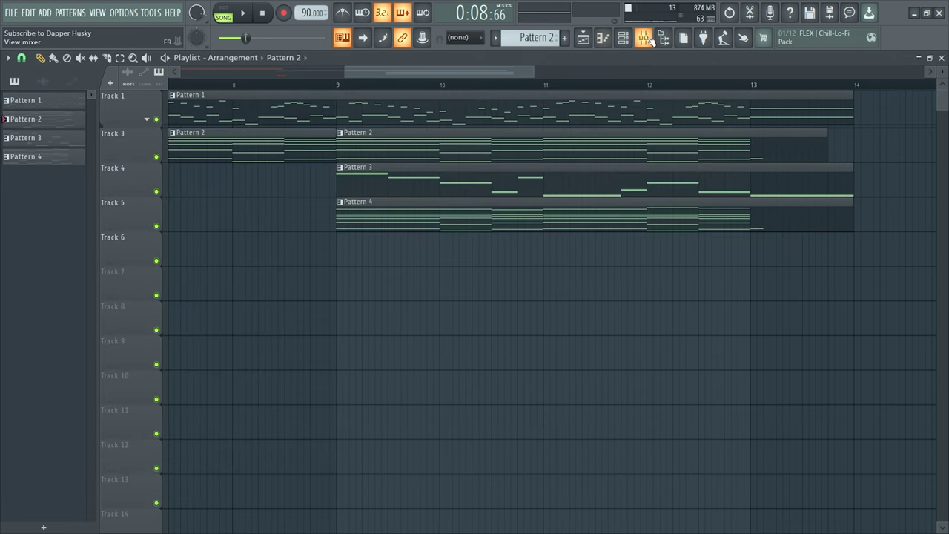
{"action": "key", "text": "F9"}
{"action": "left_click_drag", "start_coordinate": [193, 339], "coordinate": [192, 373]}
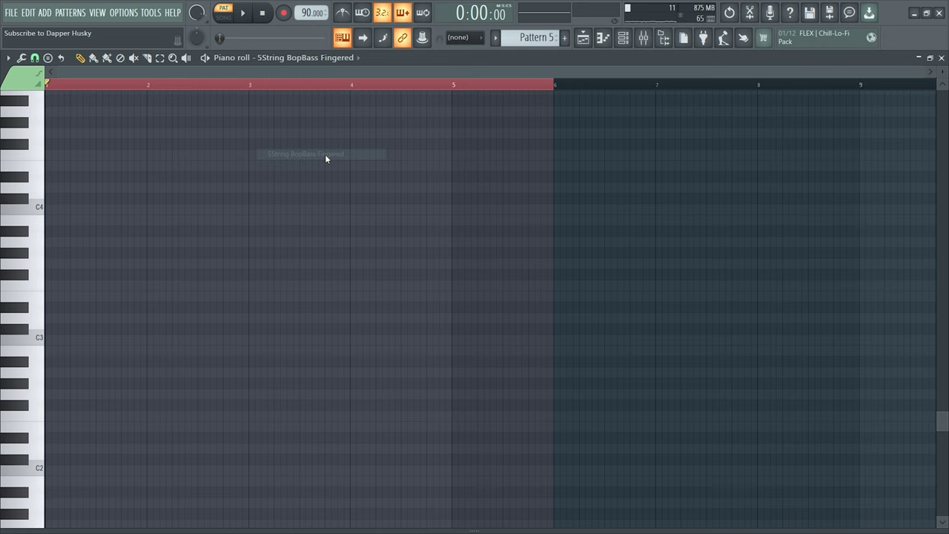
Paste the bass line into Pattern 5's 5String BopBass Fingered channel, audition it and transpose the notes up one octave
{"action": "key", "text": "ctrl+v"}
{"action": "key", "text": "space"}
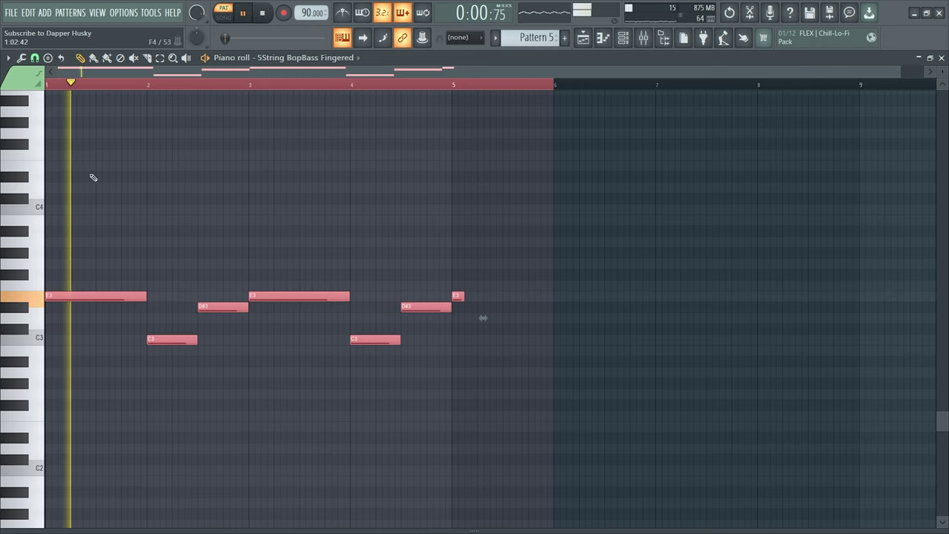
{"action": "key", "text": "space"}
{"action": "left_click_drag", "start_coordinate": [74, 309], "coordinate": [57, 157]}
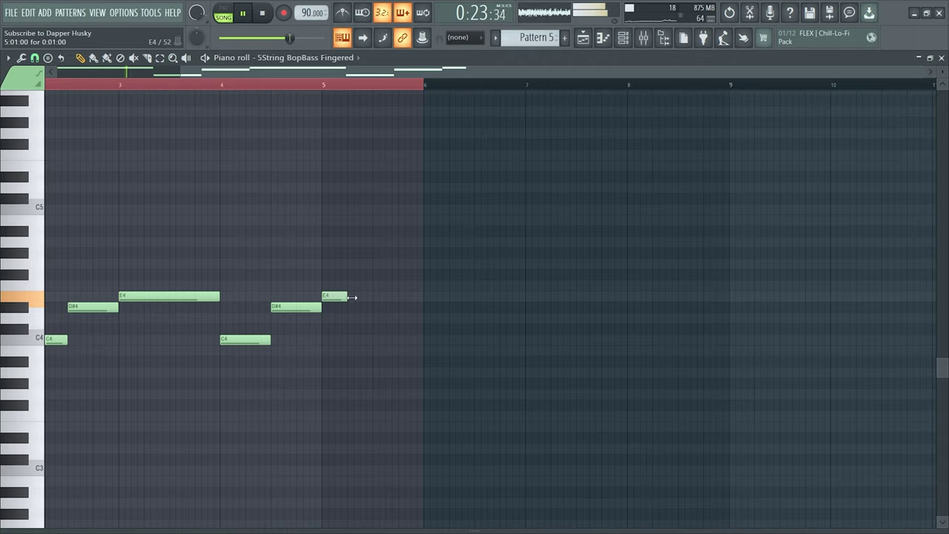
Extend the last E4 bass note in Pattern 5 to the end of bar 5 and open effect slot 1 in the mixer
{"action": "left_click_drag", "start_coordinate": [352, 297], "coordinate": [424, 297]}
{"action": "left_click", "coordinate": [942, 58]}
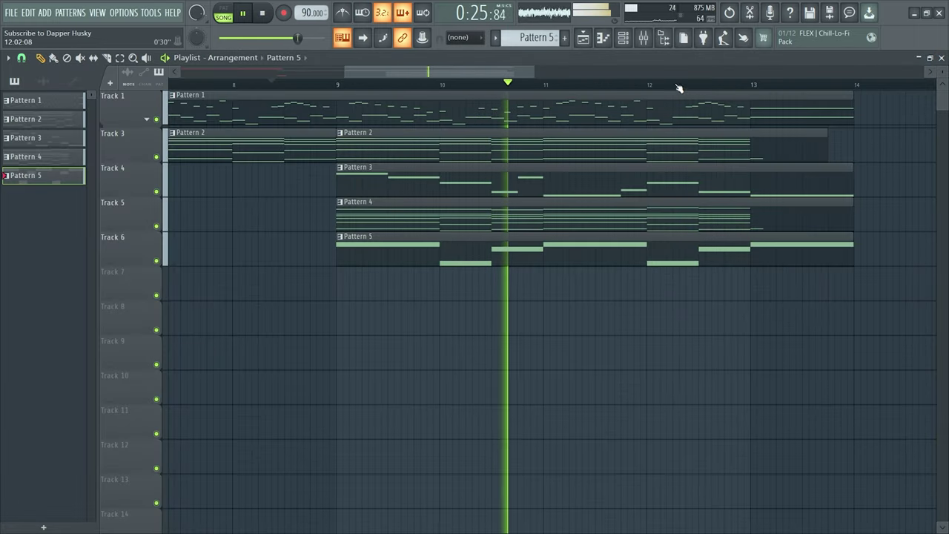
{"action": "key", "text": "F9"}
{"action": "left_click", "coordinate": [836, 95]}
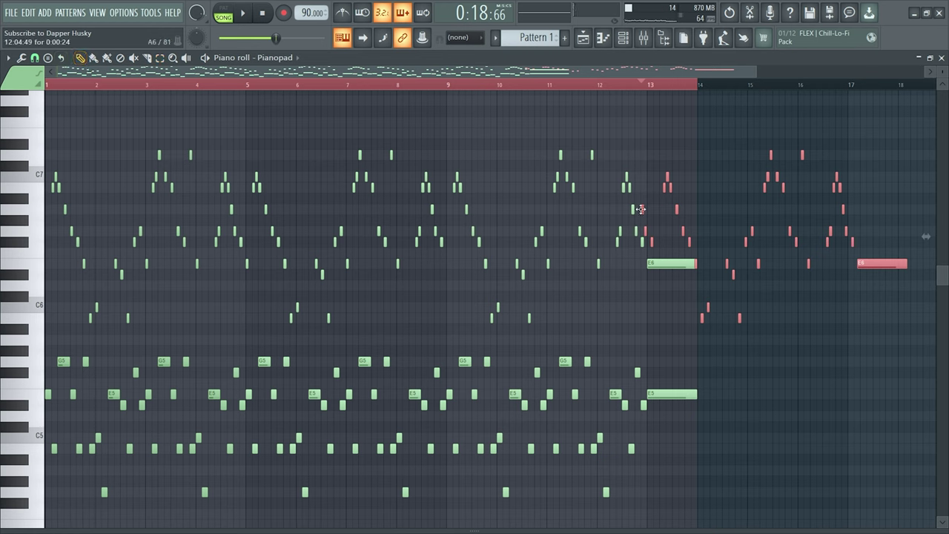
Place the copied upper Pianopad notes of Pattern 1 one octave higher from about bar 9 onward and play back the result
{"action": "left_click_drag", "start_coordinate": [641, 209], "coordinate": [430, 215]}
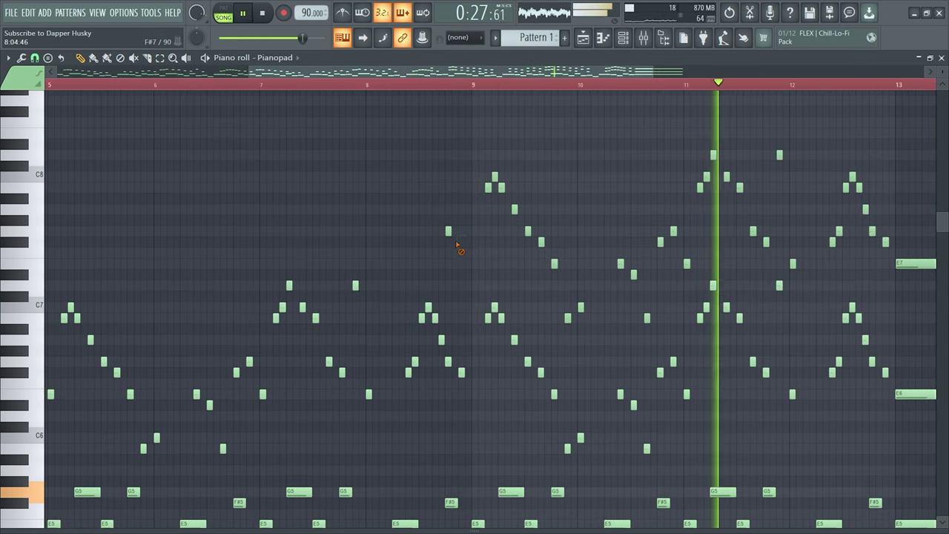
{"action": "left_click", "coordinate": [365, 84]}
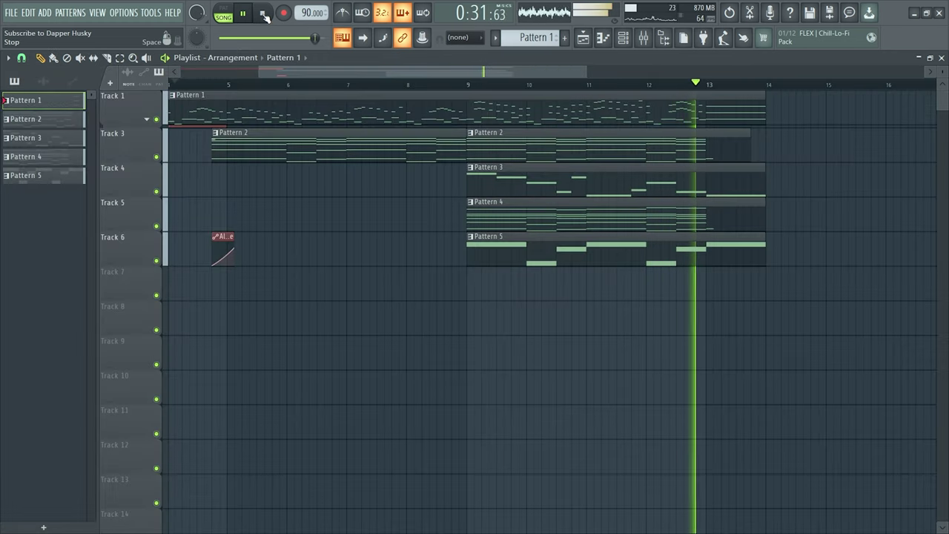
{"action": "left_click", "coordinate": [264, 17]}
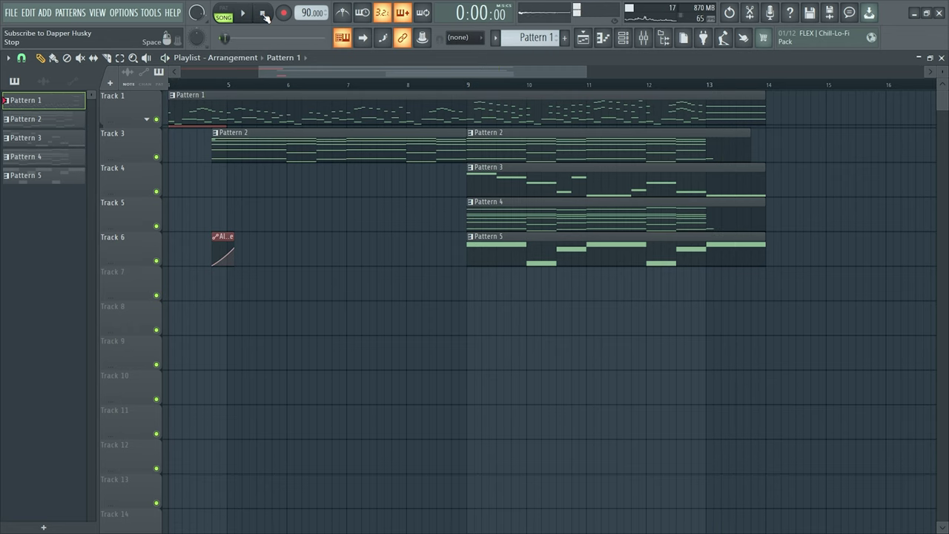
Switch to Splice, search the sound library for "riser" and place SYD_fx_riser.wav on playlist Track 7, ending at bar 9
{"action": "key", "text": "super"}
{"action": "left_click", "coordinate": [616, 519]}
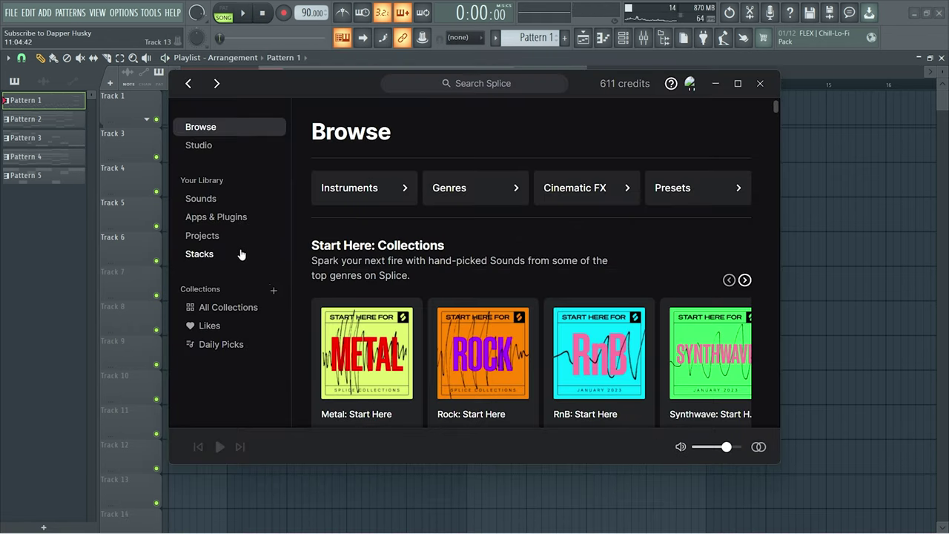
{"action": "left_click", "coordinate": [210, 199]}
{"action": "left_click", "coordinate": [627, 264]}
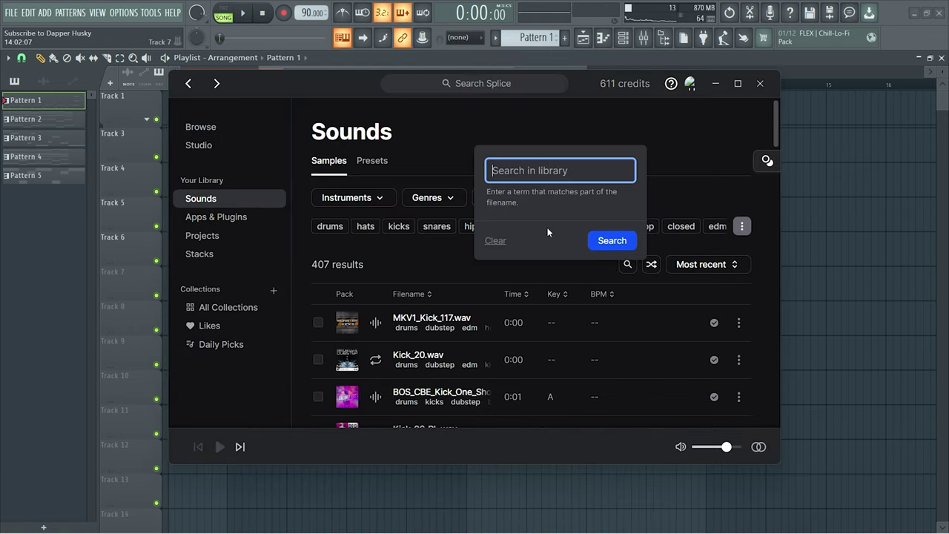
{"action": "left_click", "coordinate": [609, 245]}
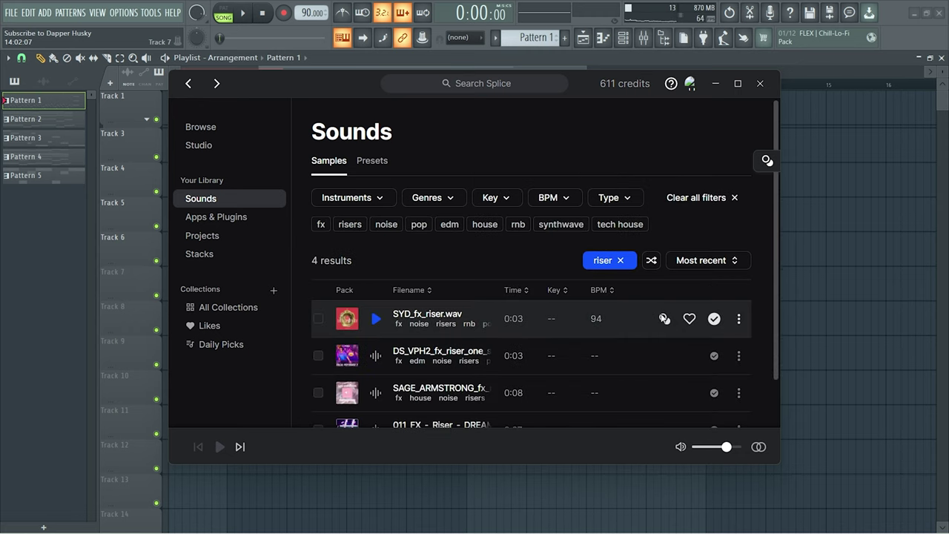
{"action": "left_click_drag", "start_coordinate": [664, 319], "coordinate": [441, 282]}
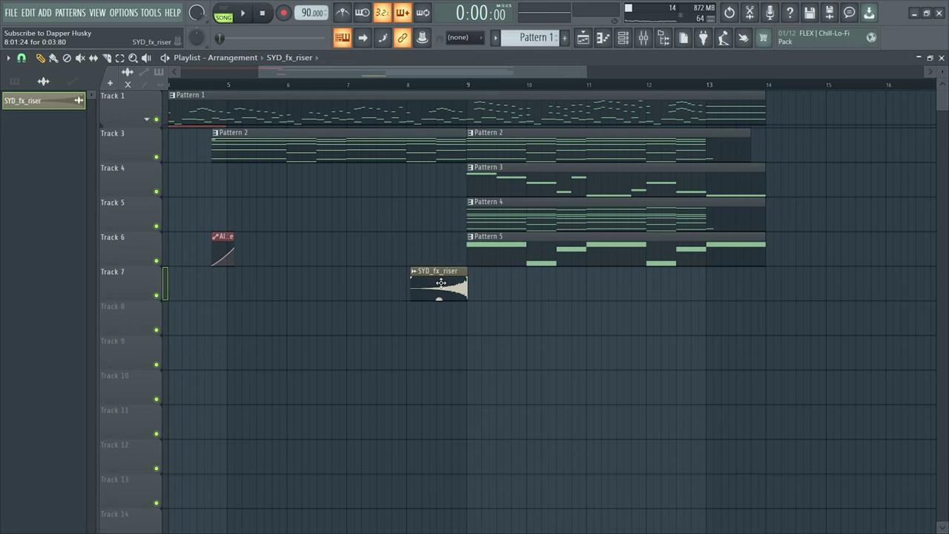
Clone the SYD_fx_riser sample, place the copy on Track 7 at bar 9 and open it to reverse the sound
{"action": "scroll", "coordinate": [451, 282], "scroll_direction": "up", "scroll_amount": 3}
{"action": "right_click", "coordinate": [43, 101]}
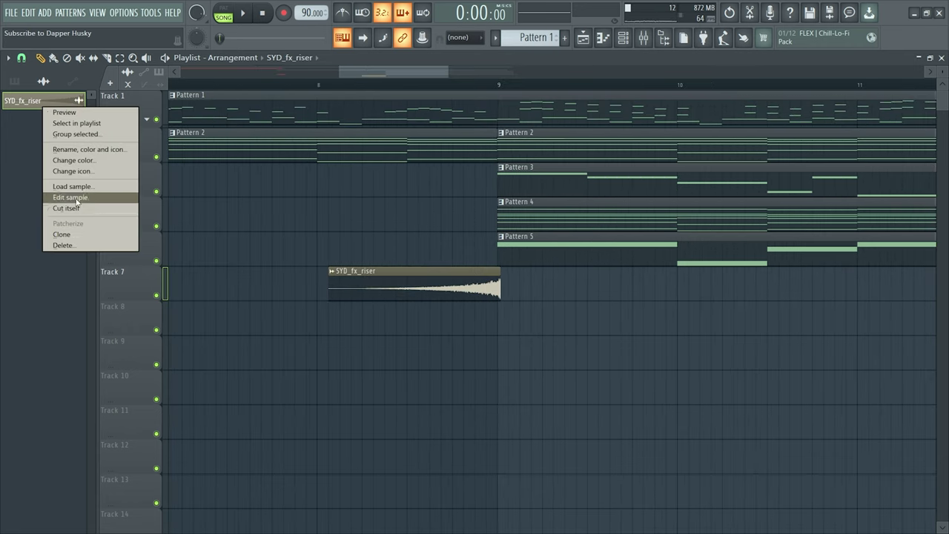
{"action": "left_click", "coordinate": [69, 234]}
{"action": "right_click", "coordinate": [57, 118]}
{"action": "mouse_move", "coordinate": [35, 123]}
{"action": "left_mouse_down"}
{"action": "mouse_move", "coordinate": [441, 248]}
{"action": "mouse_move", "coordinate": [507, 286]}
{"action": "left_mouse_up"}
{"action": "double_click", "coordinate": [569, 275]}
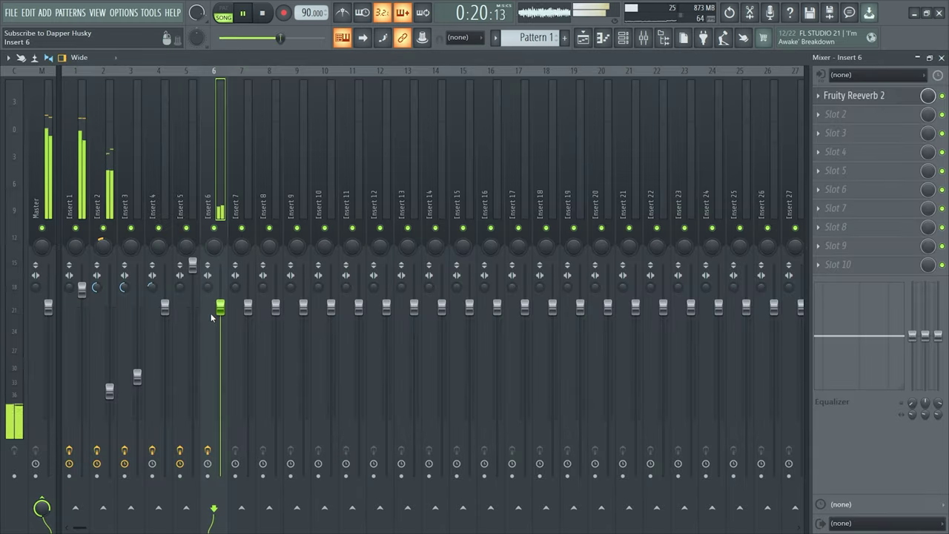
Lower the volume fader of Insert 6 during song playback and review the arrangement with the riser clips
{"action": "left_click_drag", "start_coordinate": [221, 307], "coordinate": [221, 357]}
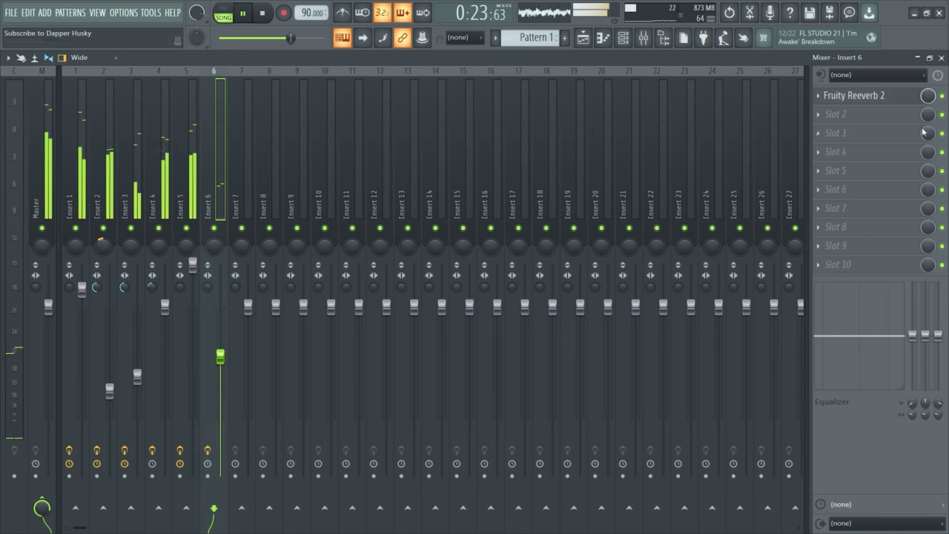
{"action": "left_click", "coordinate": [942, 58]}
{"action": "scroll", "coordinate": [381, 90], "scroll_direction": "down", "scroll_amount": 3}
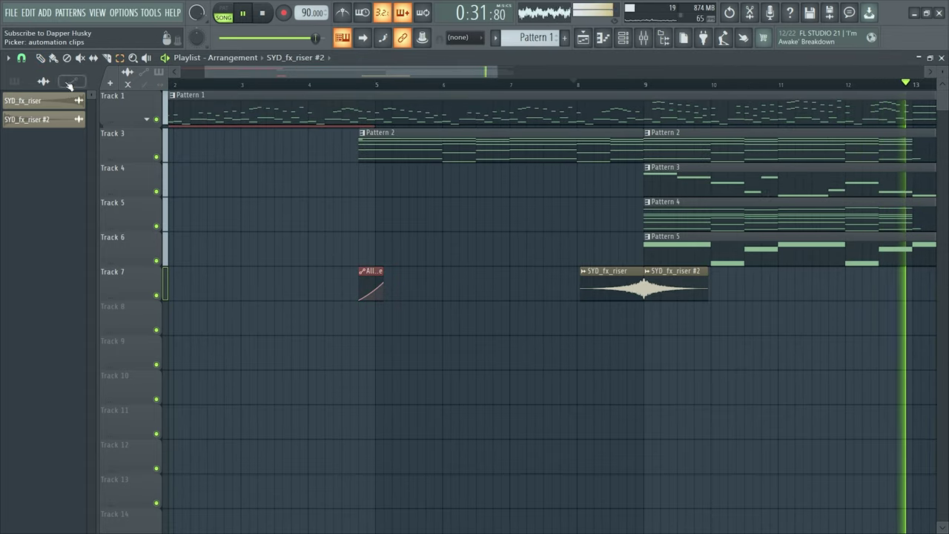
{"action": "left_click_drag", "start_coordinate": [252, 71], "coordinate": [179, 171]}
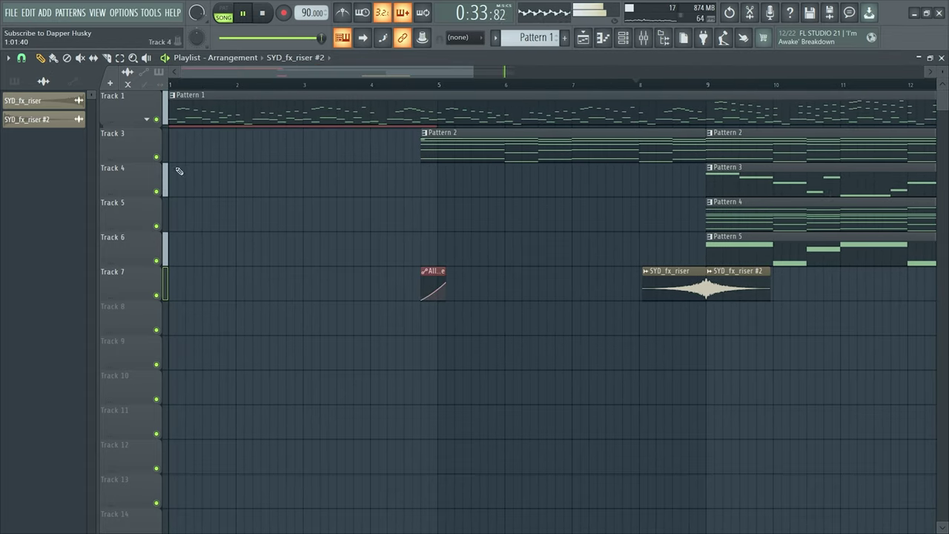
{"action": "left_click", "coordinate": [262, 13]}
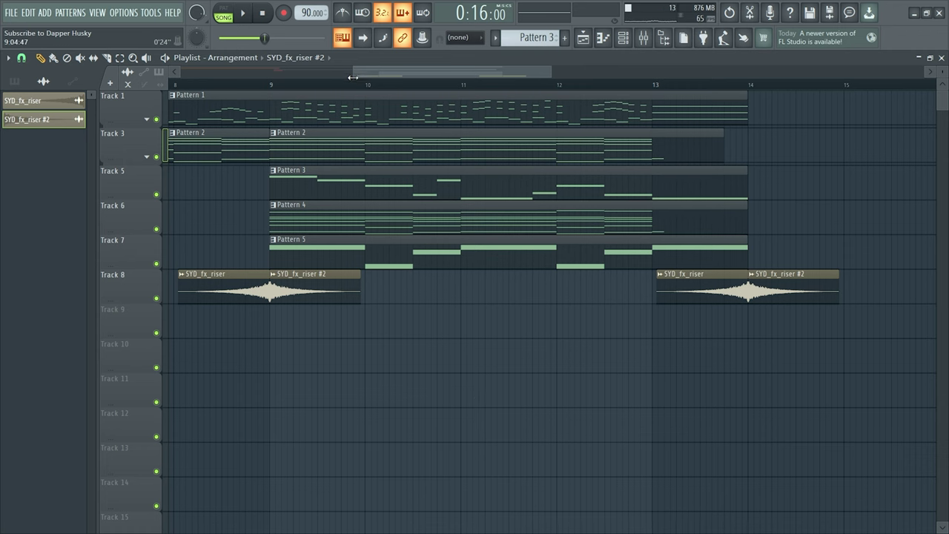
{"action": "left_click_drag", "start_coordinate": [353, 77], "coordinate": [178, 77]}
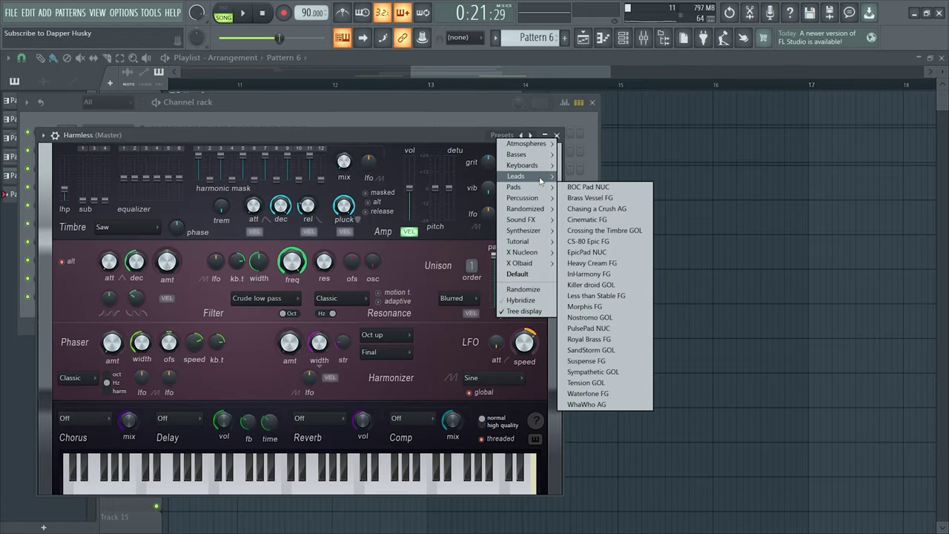
Load the 70 Lead preset in Harmless, begin its Pattern 6 melody with an E5 note at bar 1 and play the song
{"action": "mouse_move", "coordinate": [542, 178]}
{"action": "left_click", "coordinate": [607, 241]}
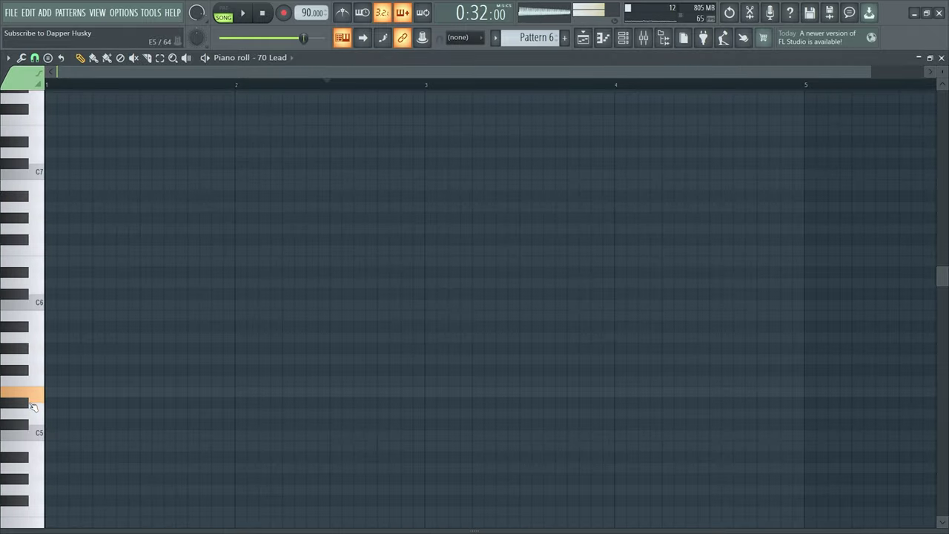
{"action": "left_click", "coordinate": [52, 392]}
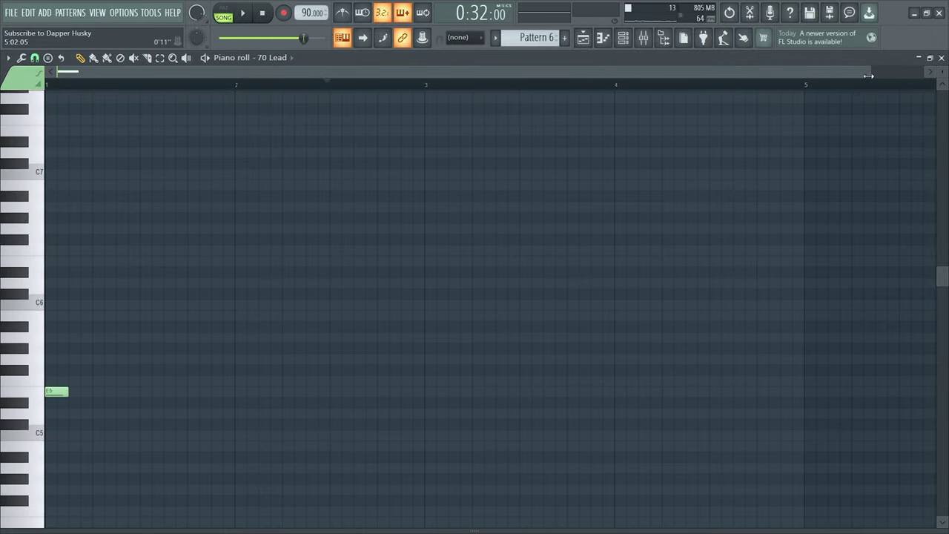
{"action": "left_click_drag", "start_coordinate": [874, 75], "coordinate": [739, 134]}
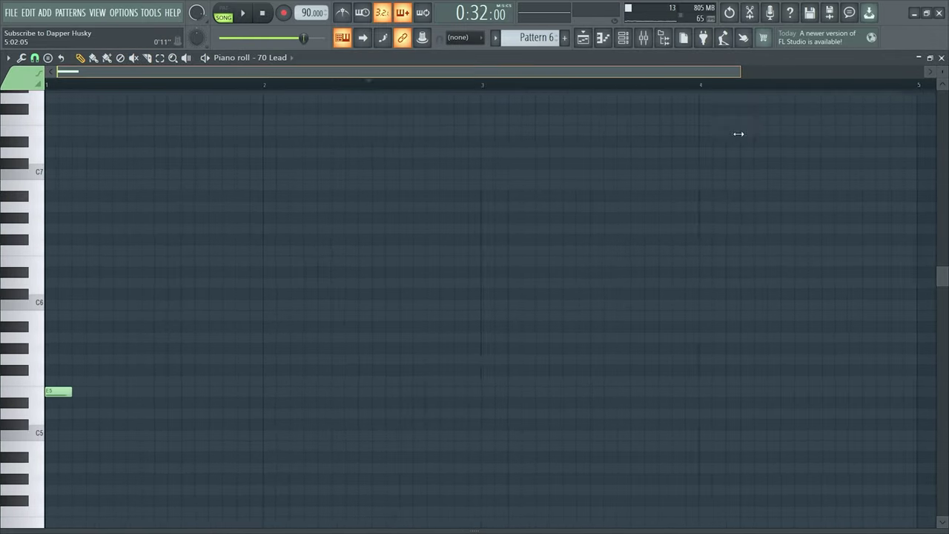
{"action": "key", "text": "space"}
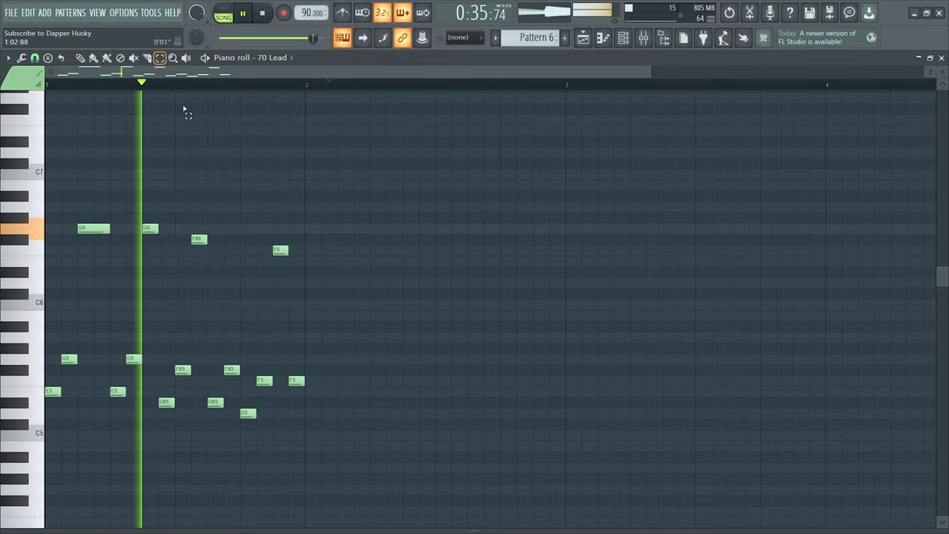
Duplicate all the 70 Lead melody notes of Pattern 6 from bar 1 into bar 2
{"action": "key", "text": "ctrl+a"}
{"action": "key", "text": "ctrl+b"}
{"action": "left_click", "coordinate": [349, 430]}
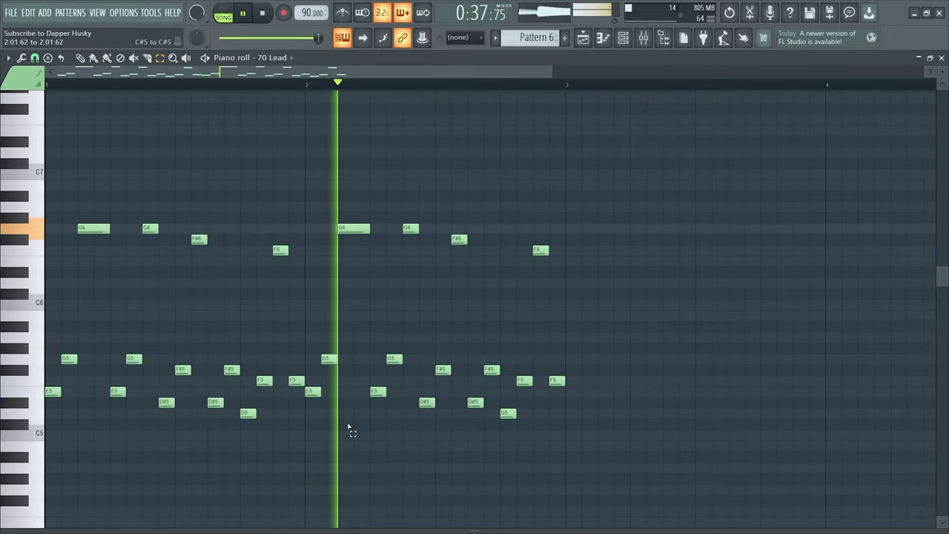
Change the Harmless lead's preset to Galactic and play the pattern with it
{"action": "key", "text": "p"}
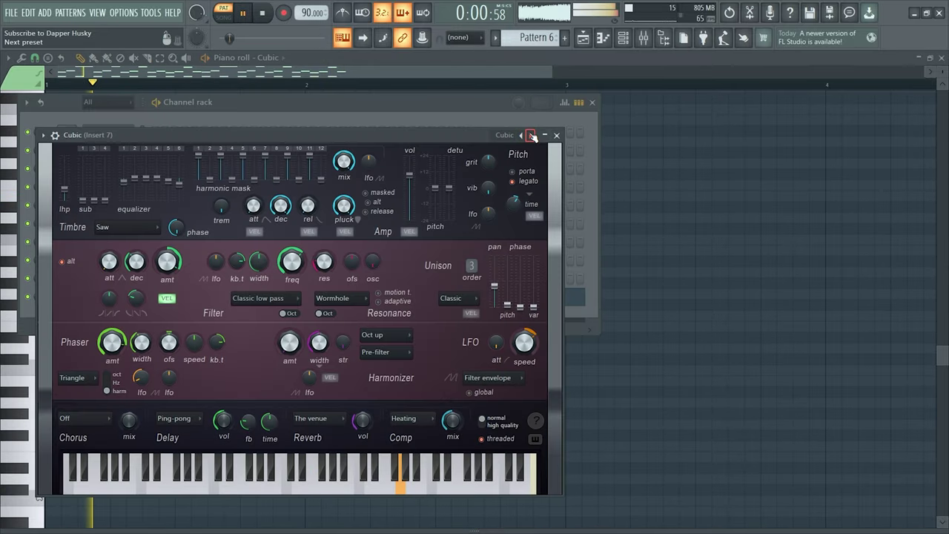
{"action": "left_click", "coordinate": [531, 135]}
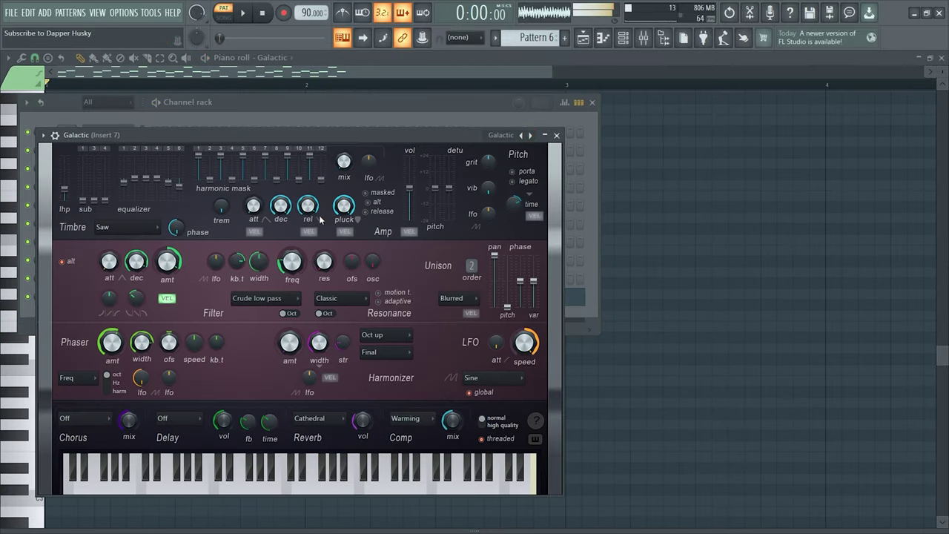
{"action": "key", "text": "space"}
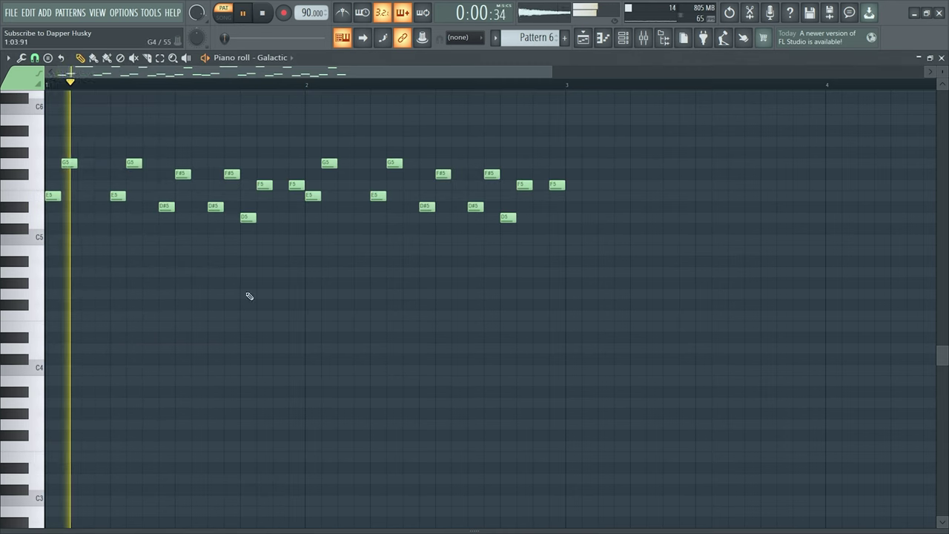
Reopen Pattern 6 from Track 9, add rising low arpeggios such as E3, G3, B3, E4 in bar 1, and control playback
{"action": "left_click", "coordinate": [941, 57]}
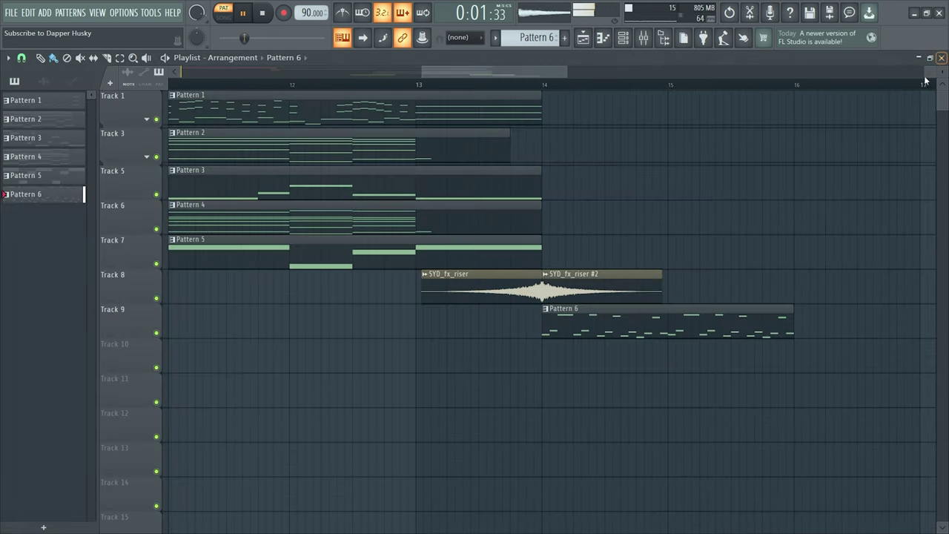
{"action": "double_click", "coordinate": [575, 330]}
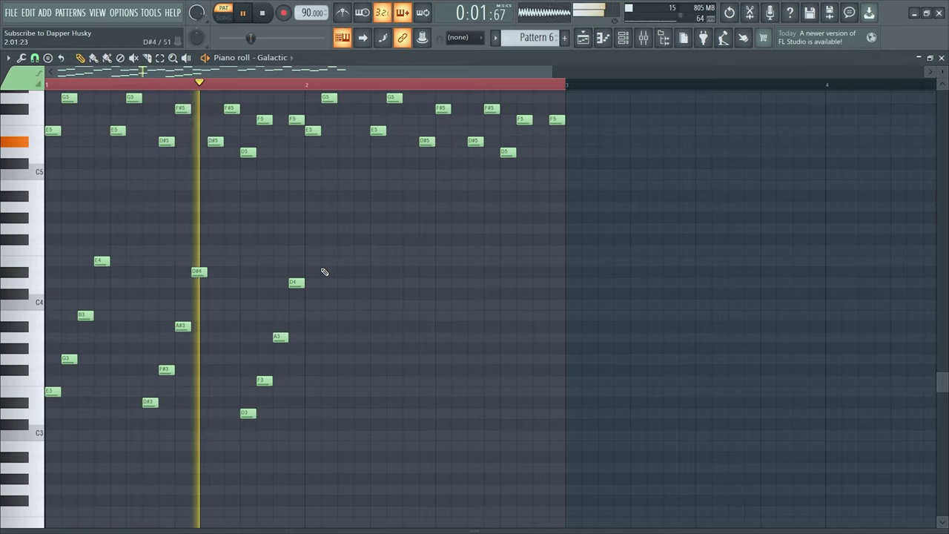
{"action": "key", "text": "space"}
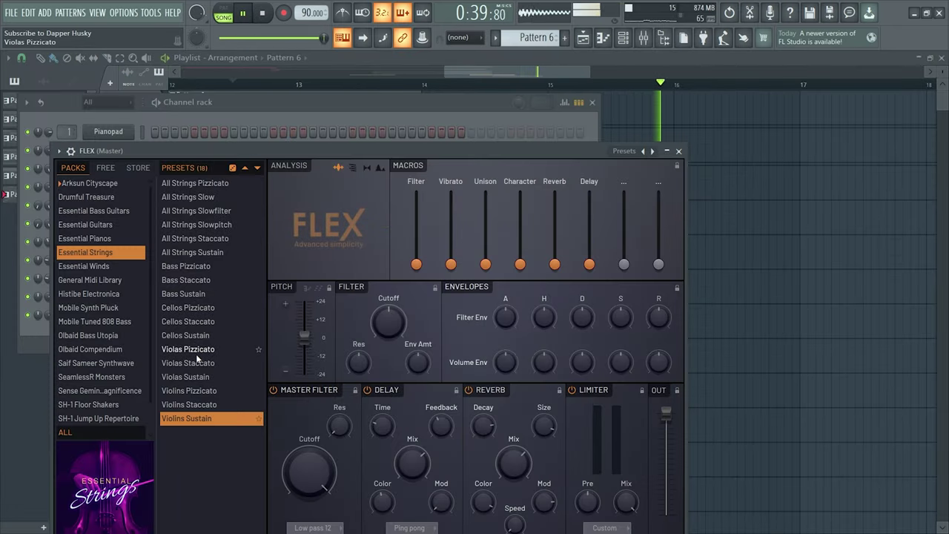
Load the Violas Pizzicato preset from Essential Strings in FLEX, and close the FLEX and Channel rack windows
{"action": "left_click", "coordinate": [196, 354]}
{"action": "left_click", "coordinate": [679, 151]}
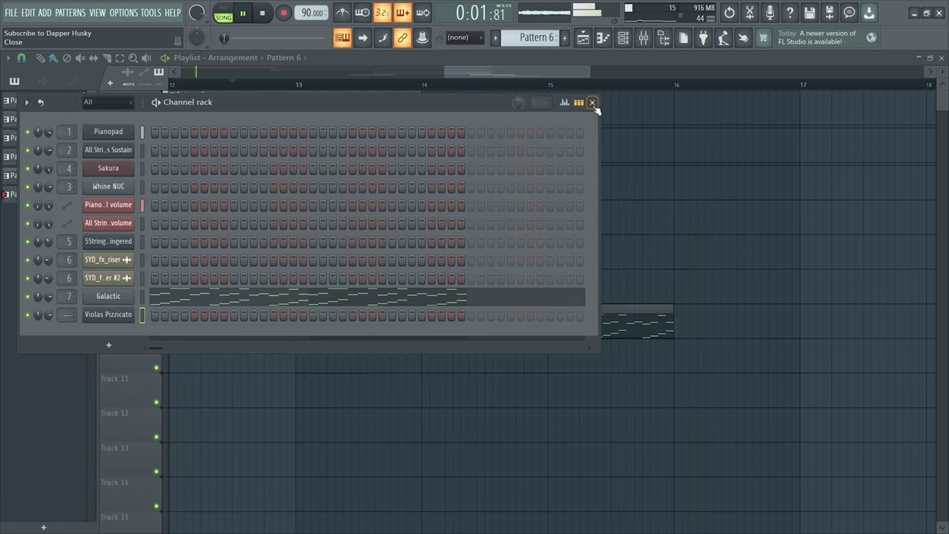
{"action": "left_click", "coordinate": [593, 103]}
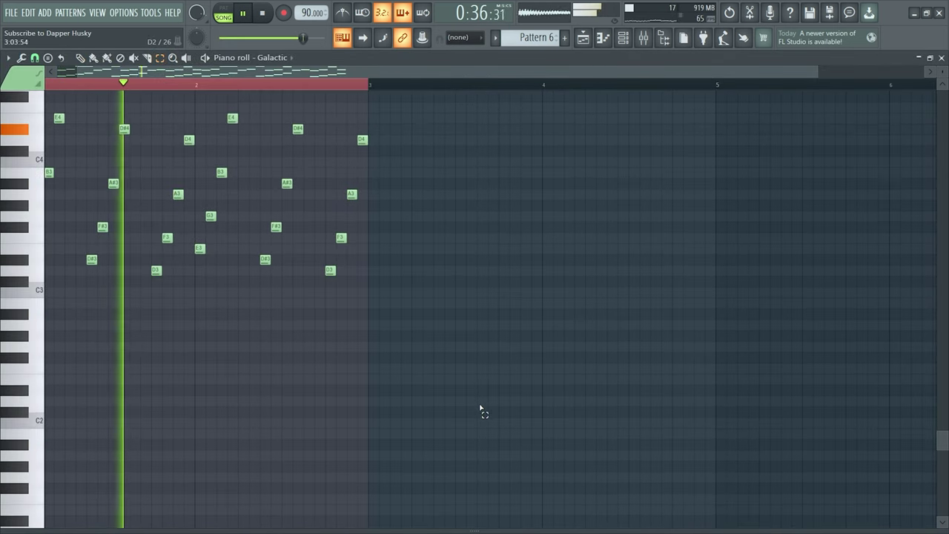
Try to shift all the Galactic notes of Pattern 6 later in time, undo the move and deselect the notes
{"action": "key", "text": "ctrl+a"}
{"action": "left_click_drag", "start_coordinate": [393, 151], "coordinate": [410, 523]}
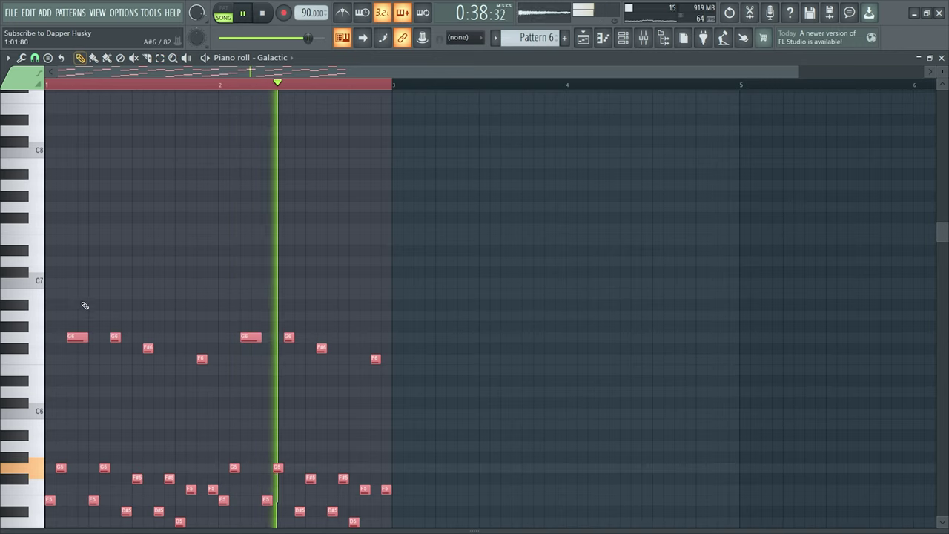
{"action": "key", "text": "space"}
{"action": "left_click_drag", "start_coordinate": [77, 335], "coordinate": [185, 336]}
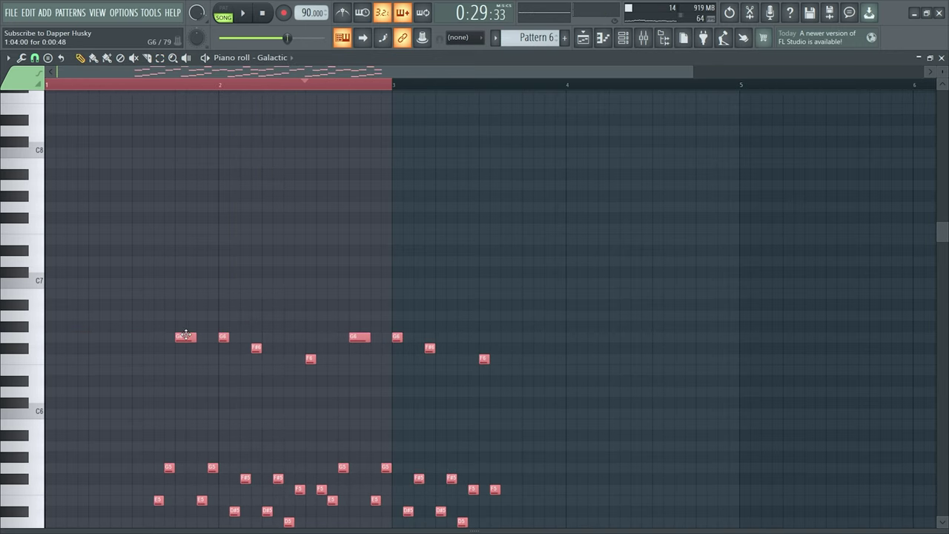
{"action": "scroll", "coordinate": [197, 333], "scroll_direction": "down", "scroll_amount": 5}
{"action": "scroll", "coordinate": [200, 333], "scroll_direction": "up", "scroll_amount": 2}
{"action": "left_click_drag", "start_coordinate": [186, 215], "coordinate": [166, 211]}
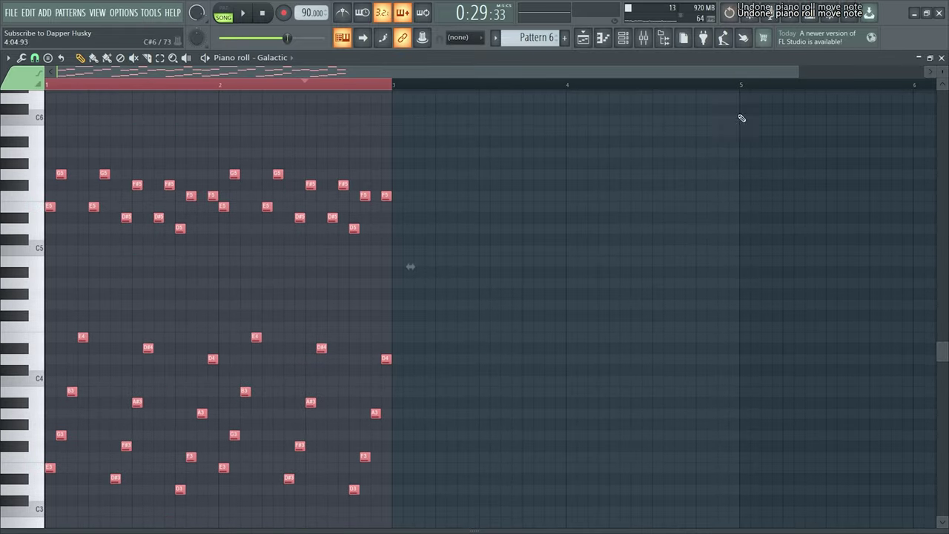
{"action": "left_click", "coordinate": [577, 229]}
{"action": "right_click", "coordinate": [576, 228]}
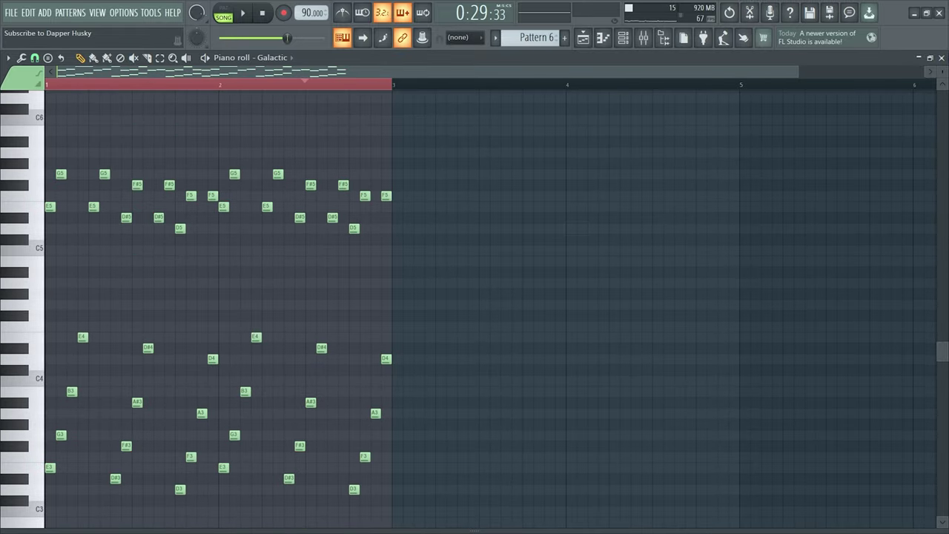
Create Pattern 8 and open its empty piano roll for the Galactic channel
{"action": "left_click", "coordinate": [942, 58]}
{"action": "scroll", "coordinate": [521, 283], "scroll_direction": "down", "scroll_amount": 3}
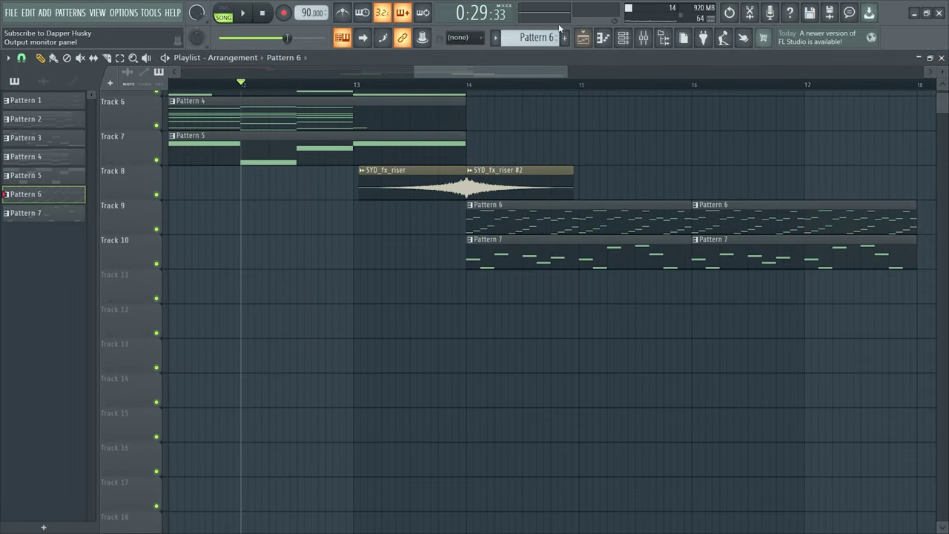
{"action": "left_click", "coordinate": [564, 37]}
{"action": "left_click", "coordinate": [603, 38]}
{"action": "left_click", "coordinate": [21, 58]}
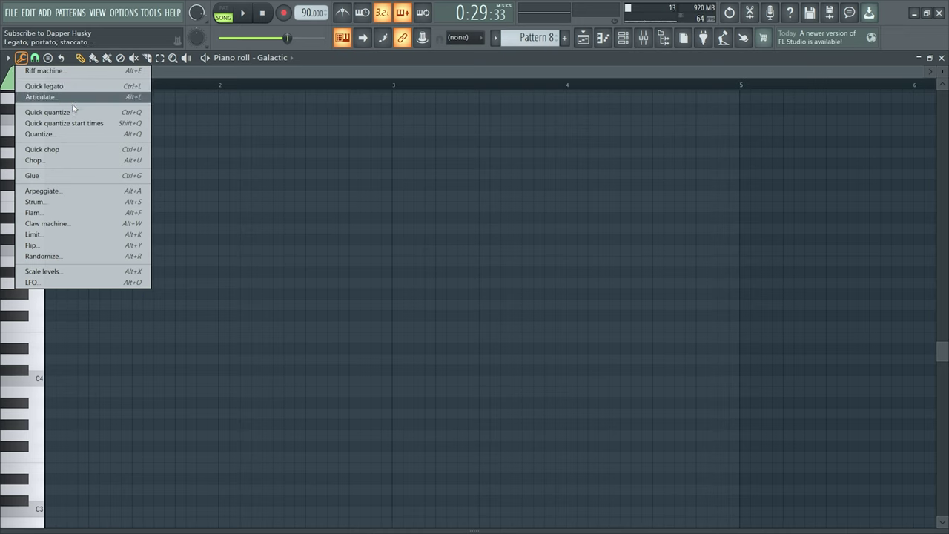
{"action": "left_click", "coordinate": [59, 256]}
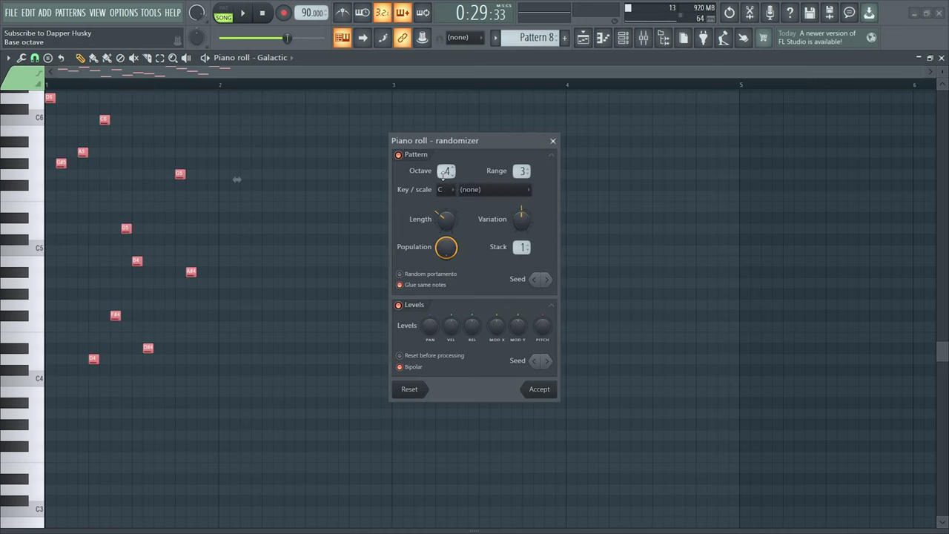
{"action": "left_click_drag", "start_coordinate": [447, 172], "coordinate": [447, 200]}
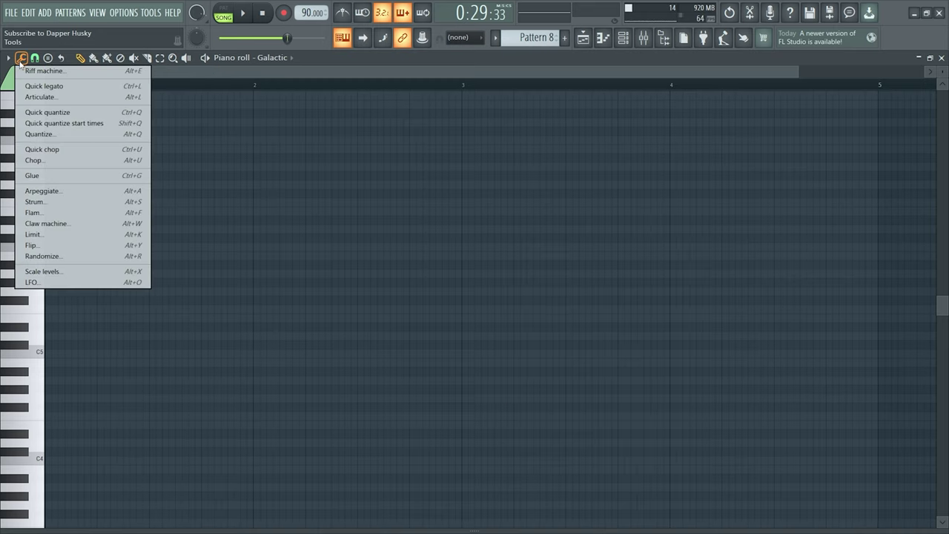
Try filling Pattern 8 with randomized Galactic notes and play the pattern
{"action": "left_click", "coordinate": [62, 257]}
{"action": "left_click", "coordinate": [549, 391]}
{"action": "scroll", "coordinate": [417, 284], "scroll_direction": "up", "scroll_amount": 2}
{"action": "key", "text": "space"}
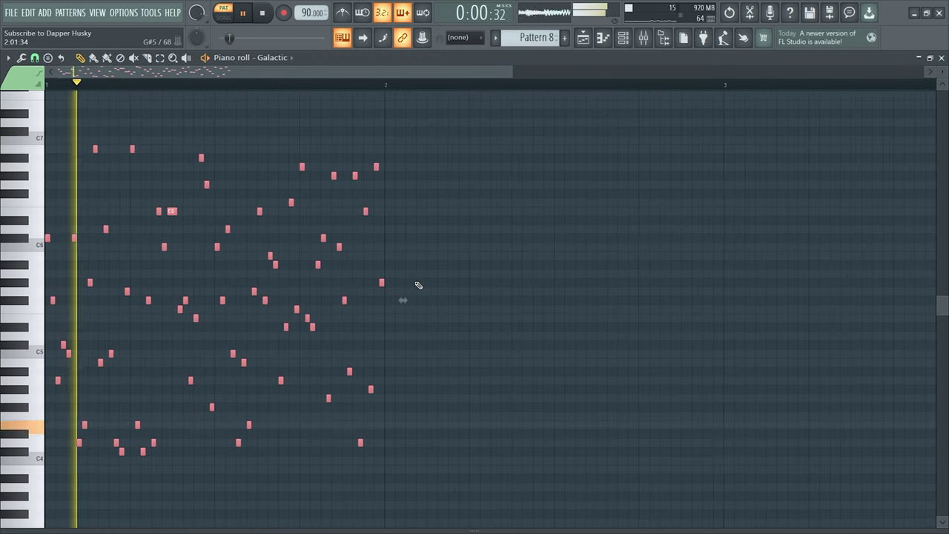
{"action": "scroll", "coordinate": [417, 285], "scroll_direction": "down", "scroll_amount": 3}
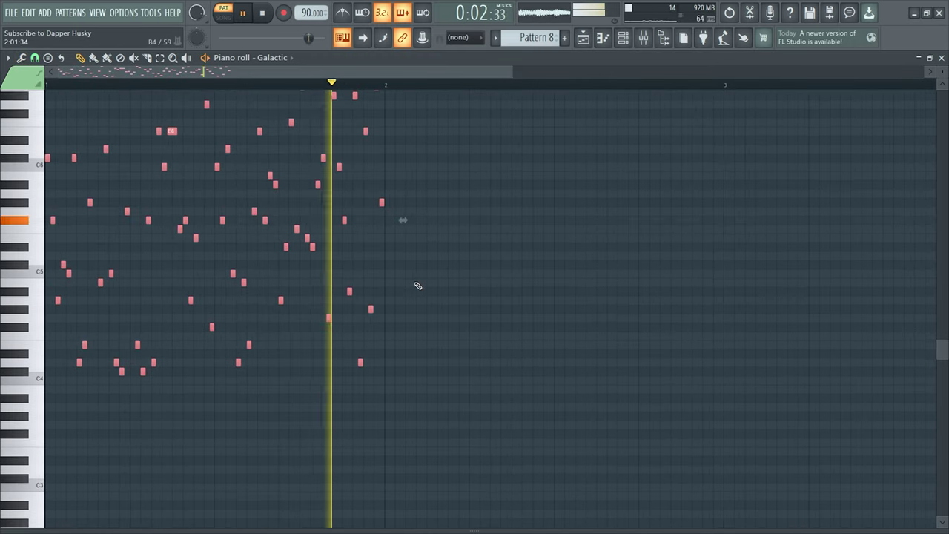
{"action": "key", "text": "space"}
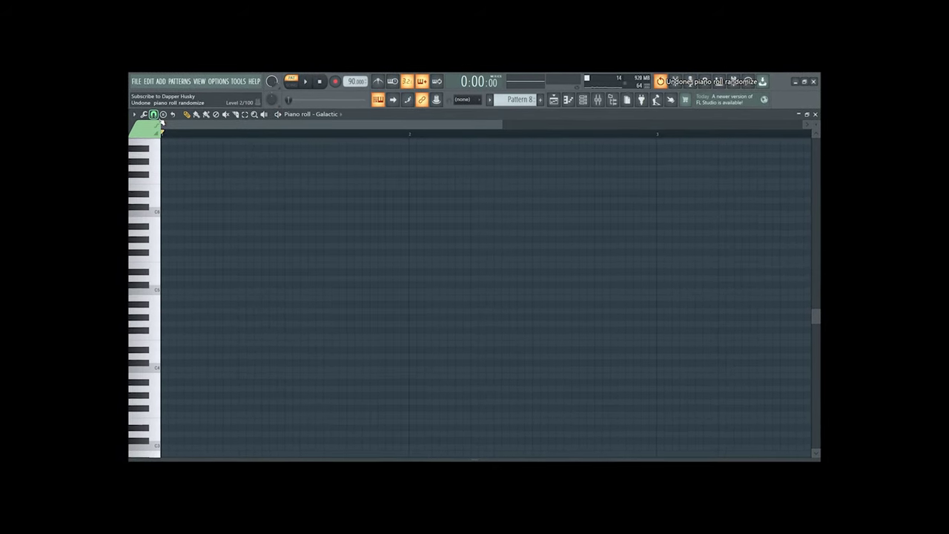
Randomize Pattern 8 with octave 4, range 3 and a shorter note length, and play the pattern
{"action": "left_click", "coordinate": [143, 110]}
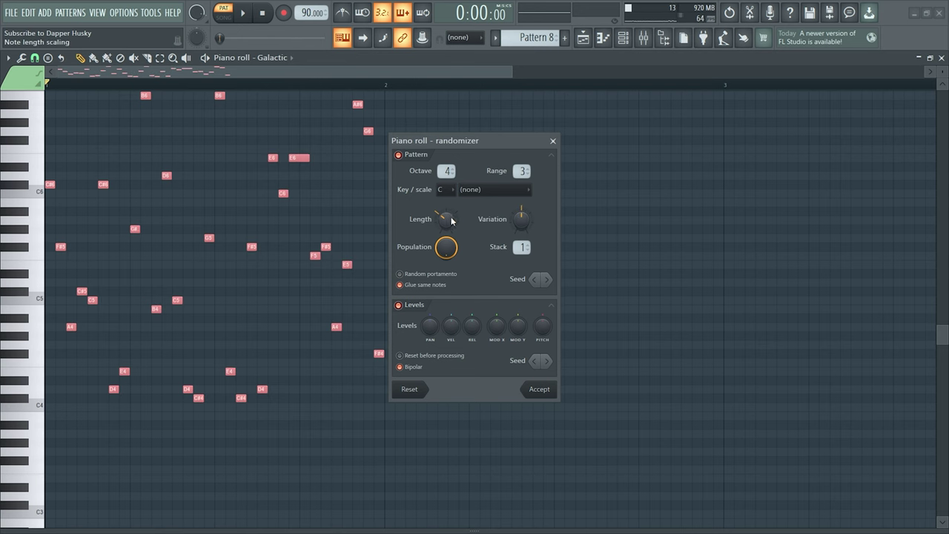
{"action": "left_click_drag", "start_coordinate": [451, 220], "coordinate": [451, 245]}
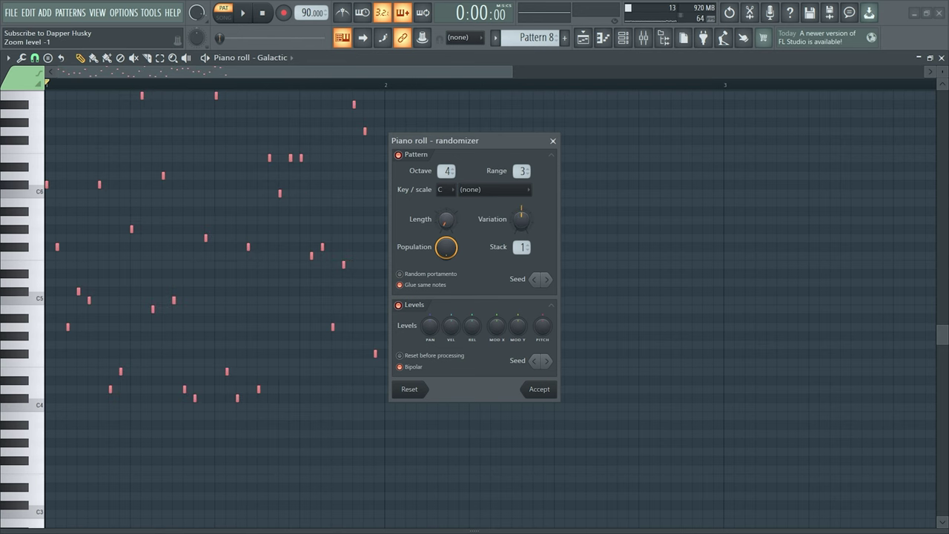
{"action": "left_click", "coordinate": [539, 388]}
{"action": "key", "text": "space"}
{"action": "scroll", "coordinate": [386, 280], "scroll_direction": "up", "scroll_amount": 3}
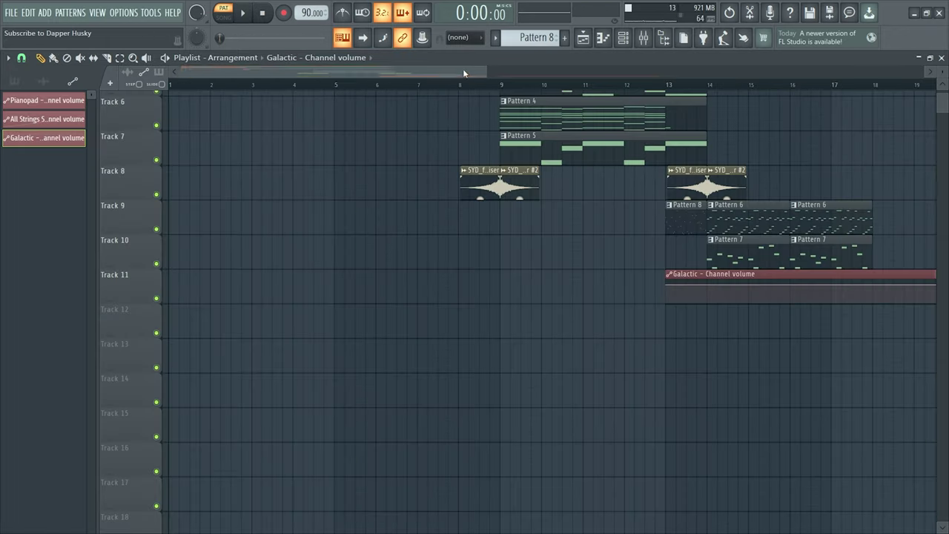
Trim the Galactic channel volume automation clip on Track 11 to run from bar 13 to bar 14 and edit its points
{"action": "scroll", "coordinate": [782, 271], "scroll_direction": "right", "scroll_amount": 3}
{"action": "left_click_drag", "start_coordinate": [821, 287], "coordinate": [185, 288]}
{"action": "scroll", "coordinate": [359, 284], "scroll_direction": "left", "scroll_amount": 4}
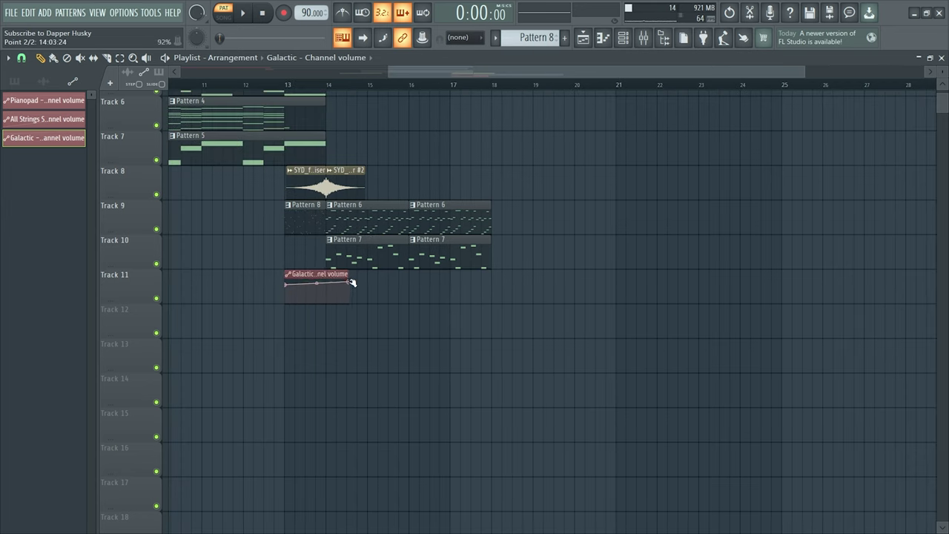
{"action": "right_click", "coordinate": [290, 285]}
{"action": "left_click", "coordinate": [311, 471]}
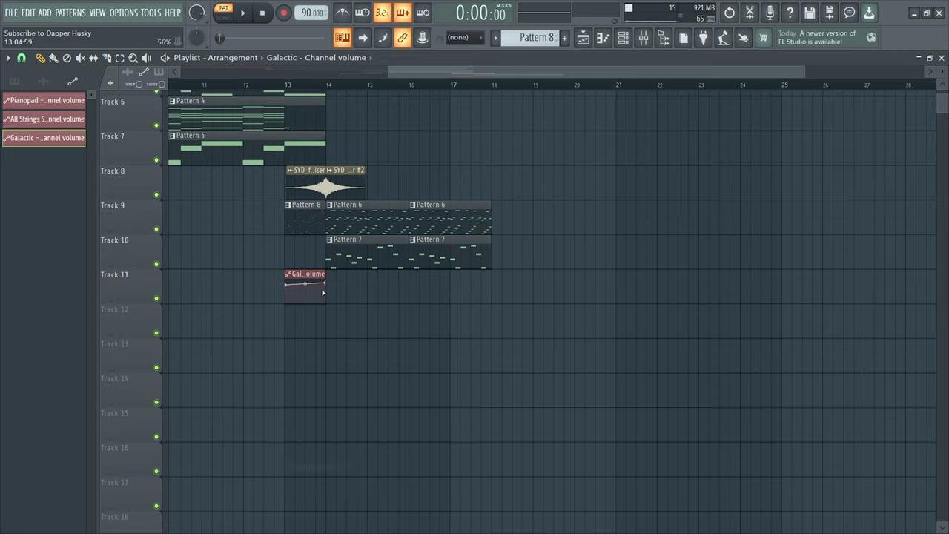
{"action": "right_click", "coordinate": [326, 284]}
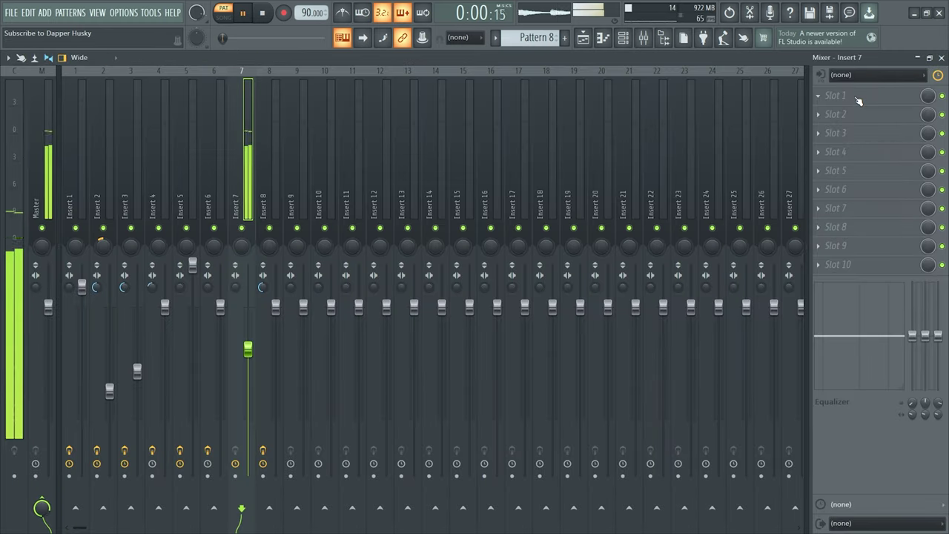
Add Fruity Reeverb 2 to slot 1 of Insert 7 and raise its wet level during playback
{"action": "left_click", "coordinate": [855, 99]}
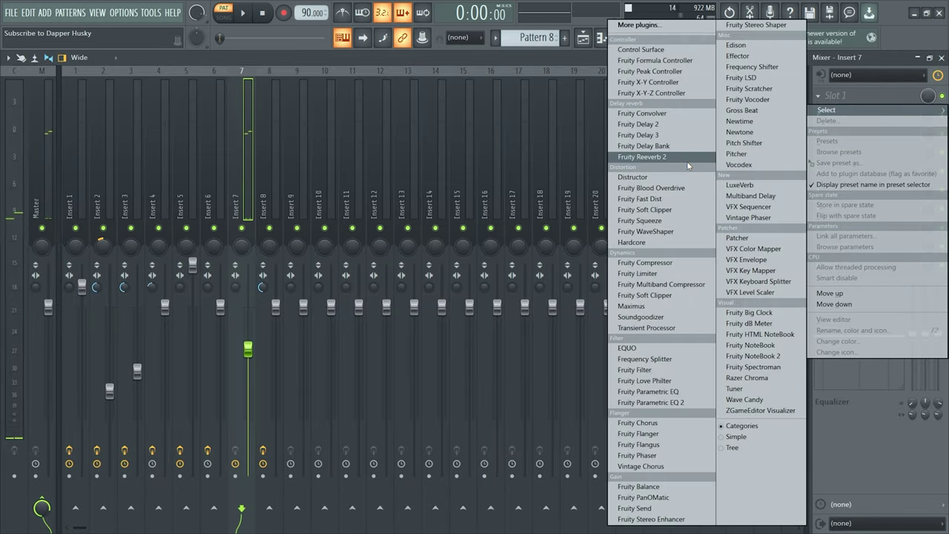
{"action": "left_click", "coordinate": [643, 156]}
{"action": "key", "text": "space"}
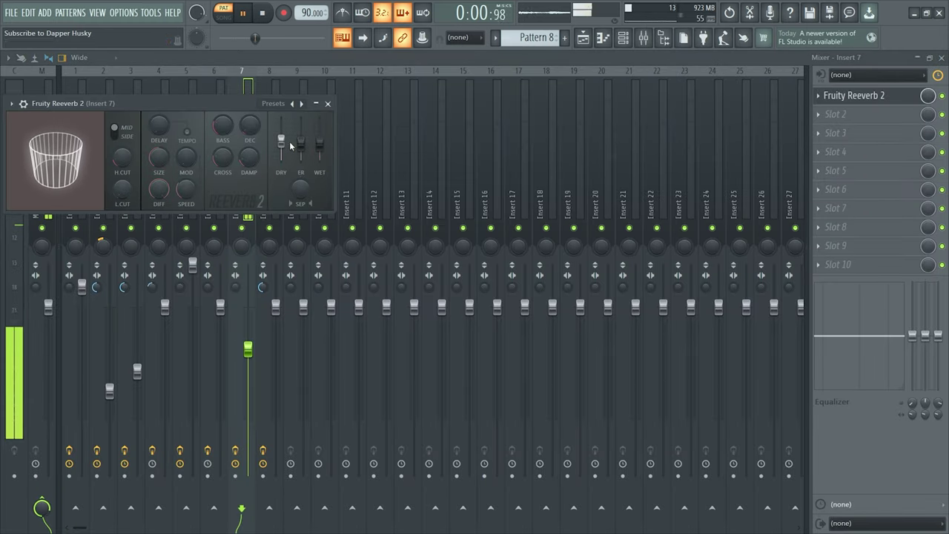
{"action": "left_click_drag", "start_coordinate": [320, 144], "coordinate": [320, 133]}
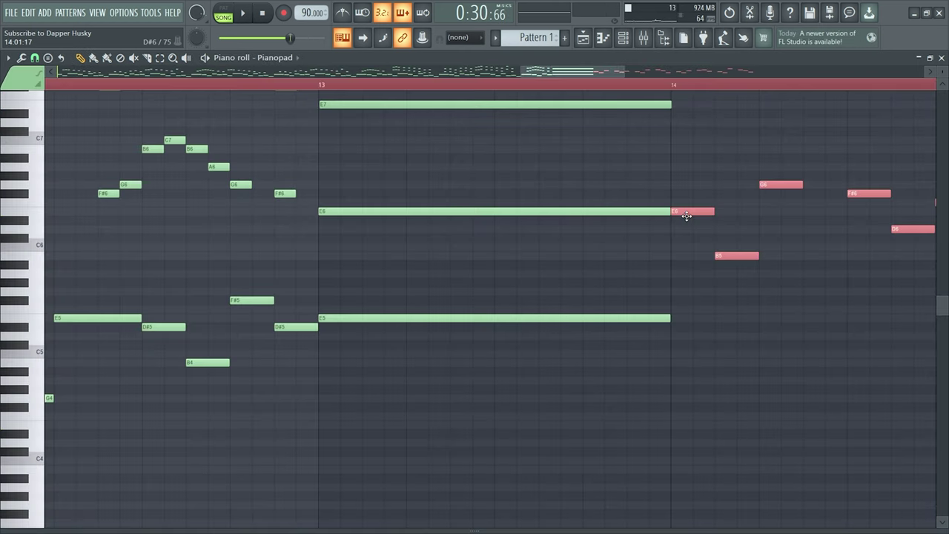
Set the snap to 1/4 beat in the Pianopad piano roll of Pattern 1
{"action": "left_click", "coordinate": [35, 58]}
{"action": "left_click", "coordinate": [58, 193]}
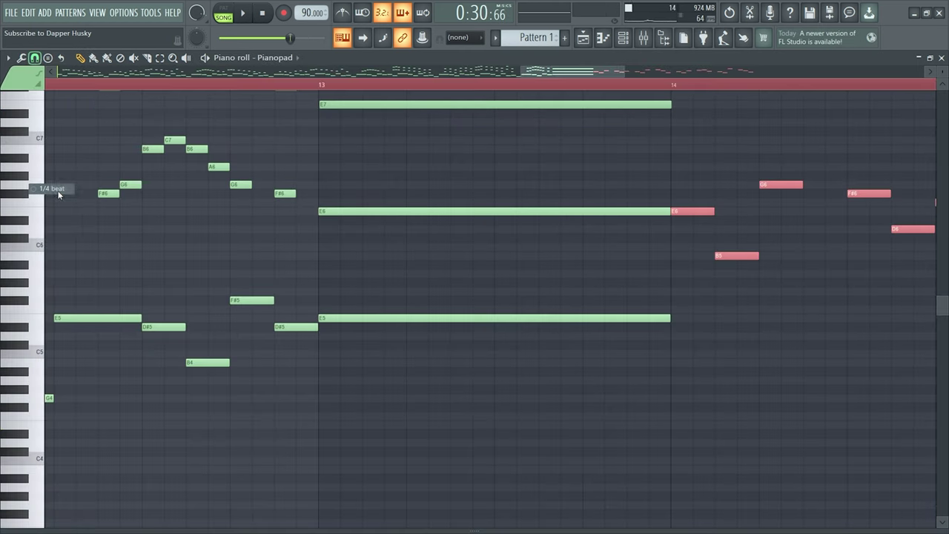
{"action": "scroll", "coordinate": [506, 71], "scroll_direction": "down", "scroll_amount": 3}
{"action": "double_click", "coordinate": [438, 212]}
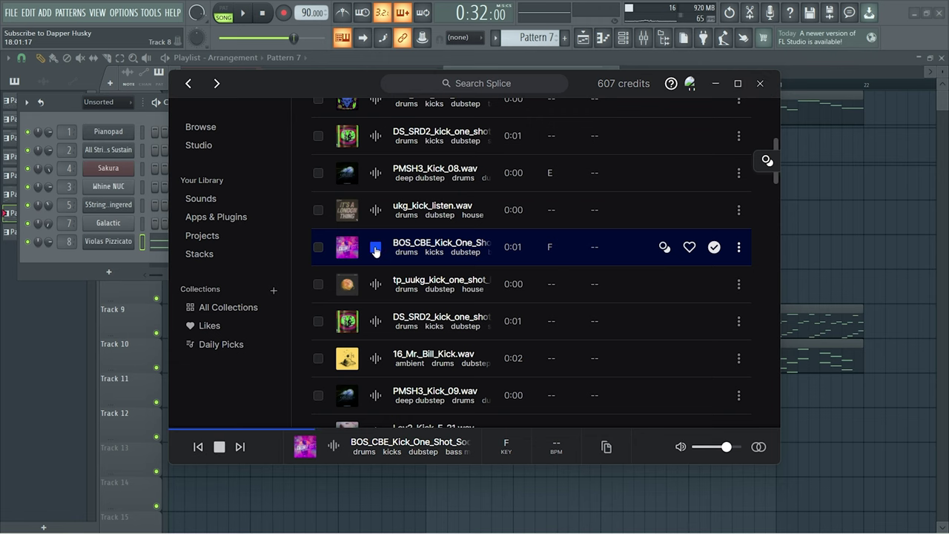
Audition several kick one-shots in Splice, including ukg_kick_listen.wav and the BOS_CBE and DS_SRD2 kicks
{"action": "left_click", "coordinate": [377, 210]}
{"action": "left_click", "coordinate": [376, 288]}
{"action": "left_click", "coordinate": [377, 249]}
{"action": "left_click", "coordinate": [377, 323]}
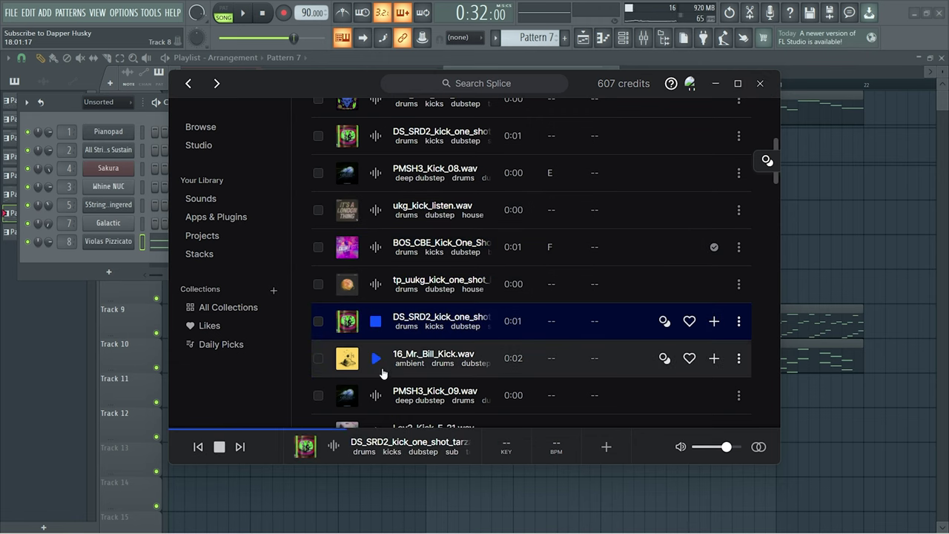
{"action": "scroll", "coordinate": [383, 373], "scroll_direction": "up", "scroll_amount": 2}
{"action": "left_click", "coordinate": [377, 240]}
{"action": "left_click", "coordinate": [377, 201]}
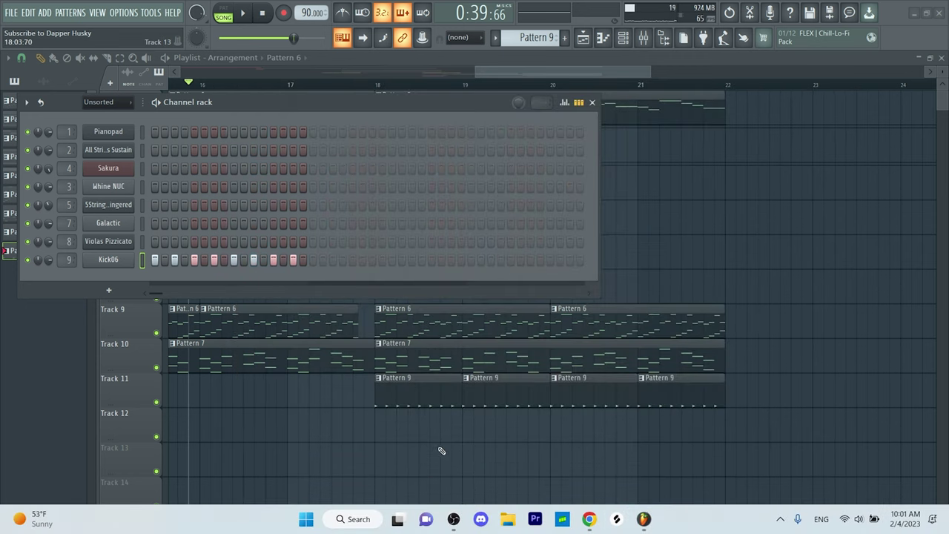
Return to Splice and browse the samples tagged drums and kicks
{"action": "mouse_move", "coordinate": [601, 513]}
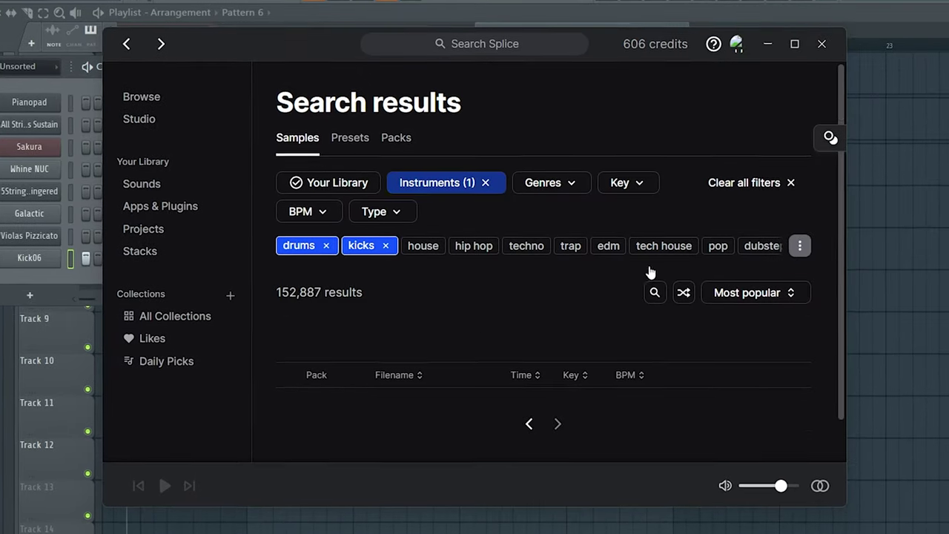
{"action": "left_click", "coordinate": [703, 253]}
{"action": "scroll", "coordinate": [603, 226], "scroll_direction": "down", "scroll_amount": 10}
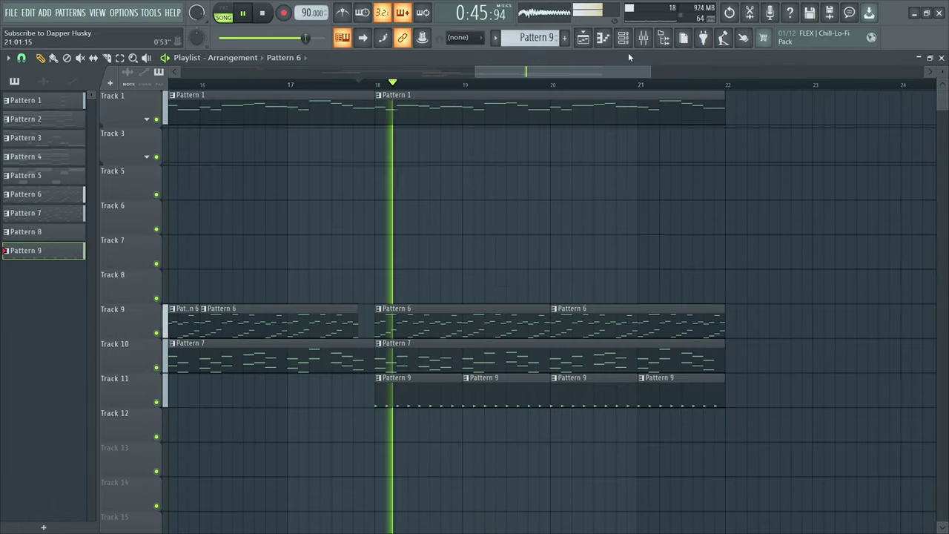
Inspect the sampler settings of the 11_Mr._Bill_Kick channel during playback
{"action": "left_click", "coordinate": [623, 37]}
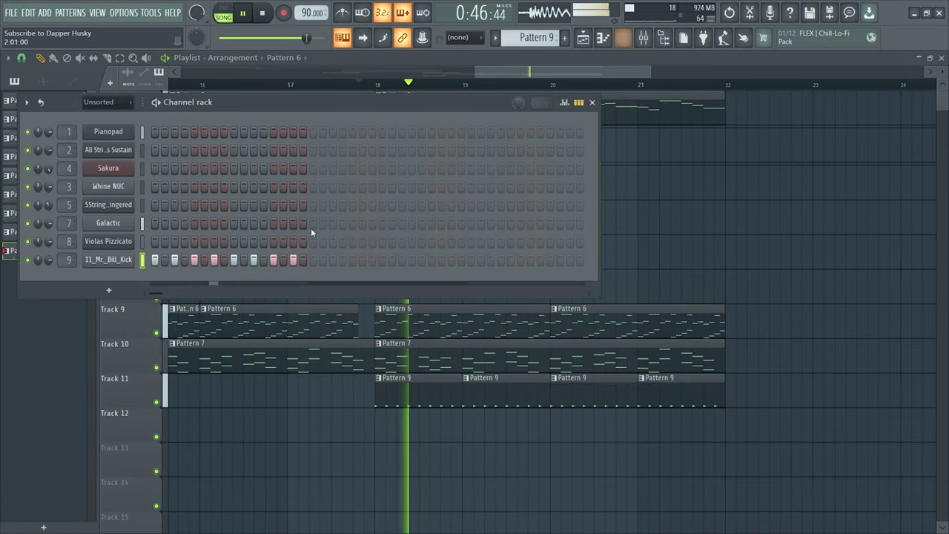
{"action": "left_click", "coordinate": [128, 261]}
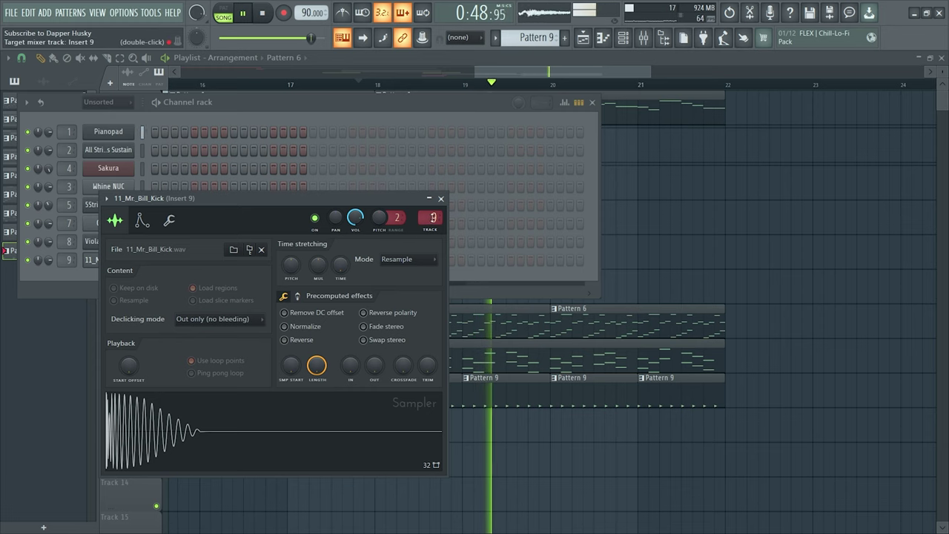
{"action": "left_click", "coordinate": [442, 199]}
{"action": "left_click", "coordinate": [592, 102]}
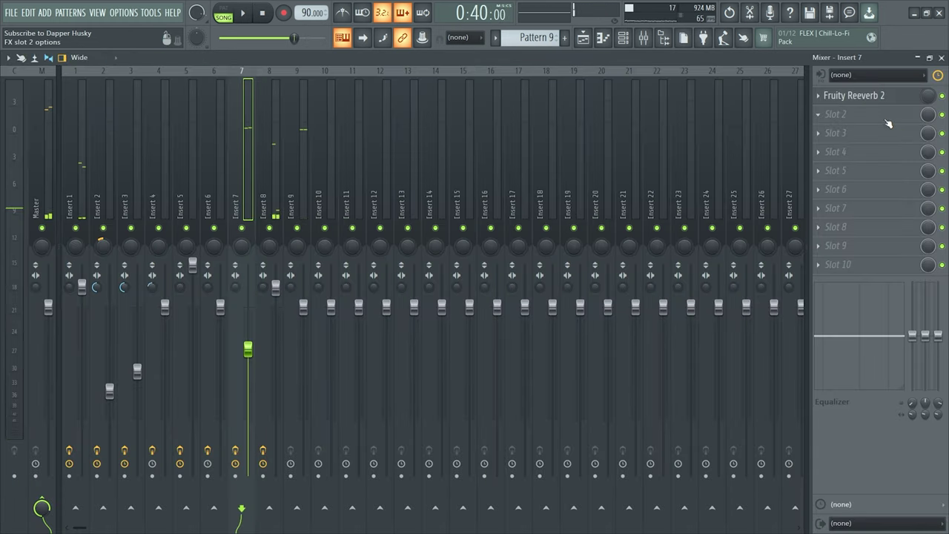
Add Gross Beat to slot 2 of Insert 7 and set the first peak of its volume envelope to Smooth mode
{"action": "left_click", "coordinate": [887, 119]}
{"action": "left_click", "coordinate": [764, 111]}
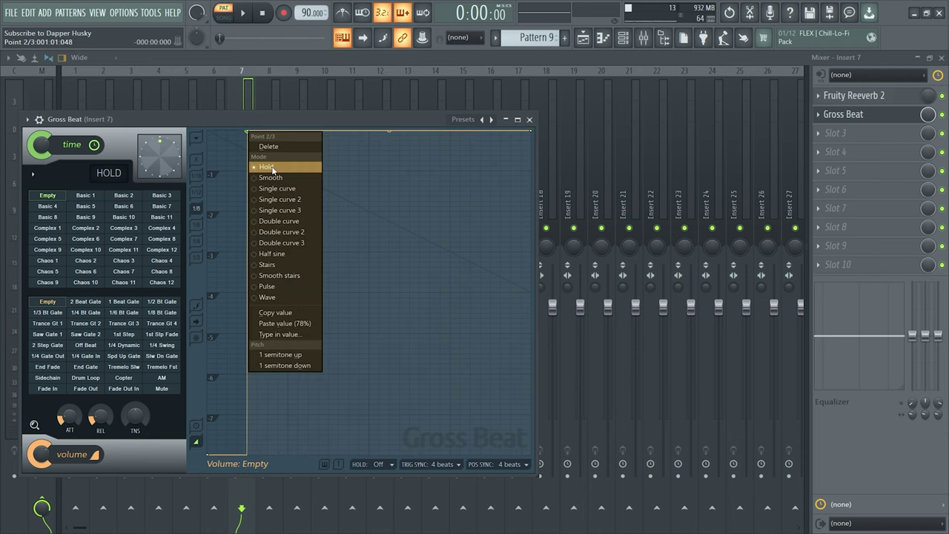
{"action": "left_click", "coordinate": [270, 179]}
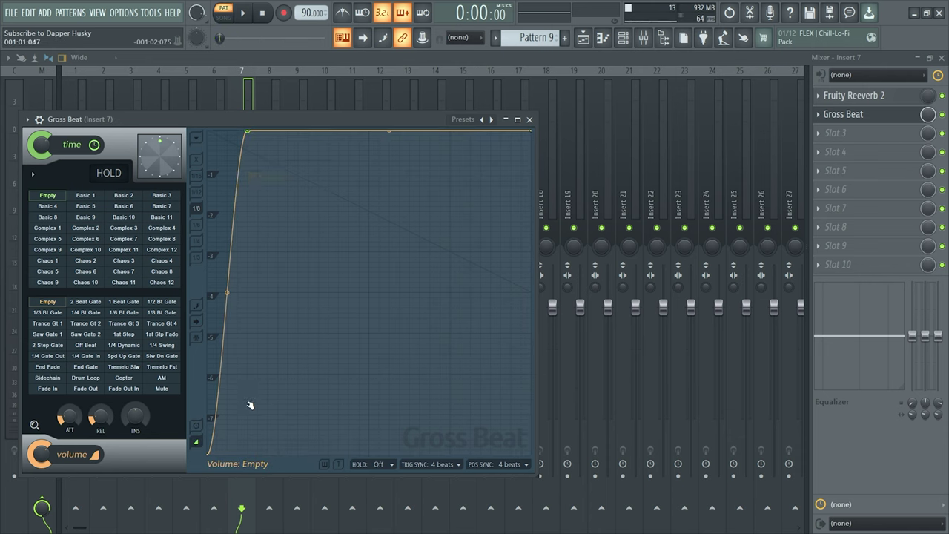
Draw repeating rising ramps in Gross Beat's volume envelope on Insert 7 and adjust the first ramp's tension
{"action": "left_click_drag", "start_coordinate": [250, 406], "coordinate": [334, 494]}
{"action": "left_click_drag", "start_coordinate": [364, 237], "coordinate": [373, 140]}
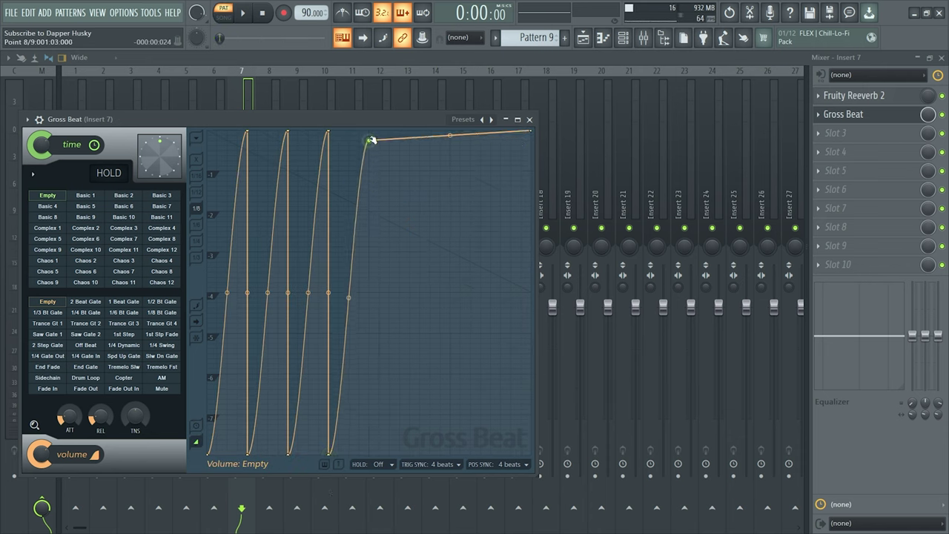
{"action": "left_click_drag", "start_coordinate": [368, 224], "coordinate": [360, 518]}
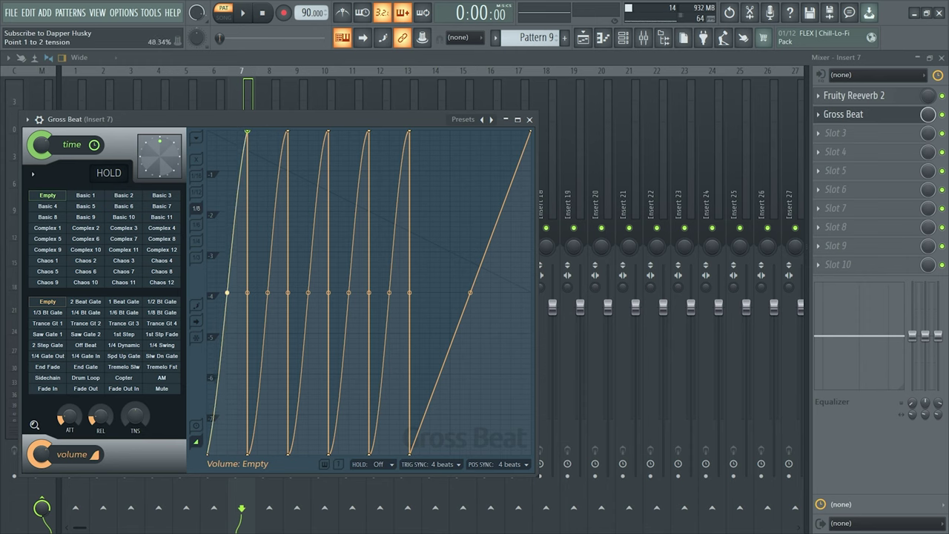
{"action": "left_click_drag", "start_coordinate": [227, 293], "coordinate": [227, 179]}
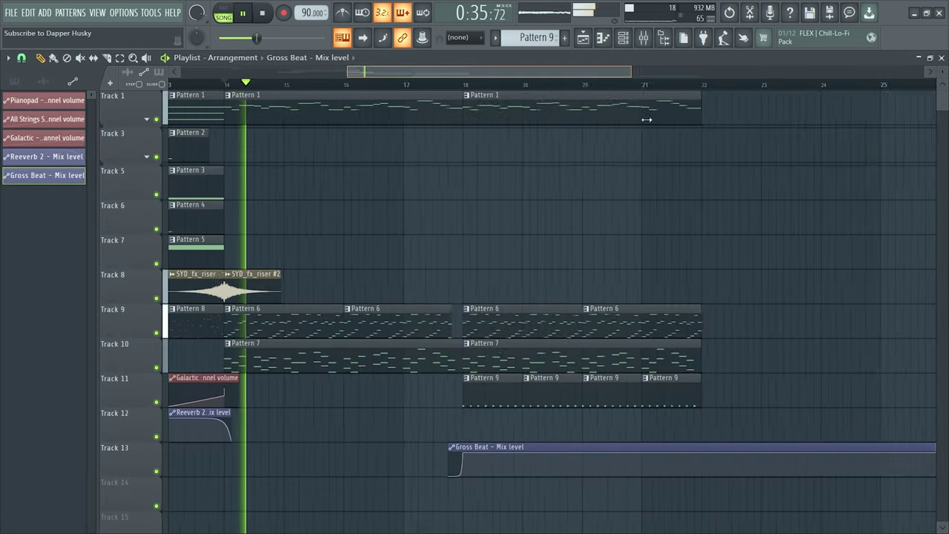
Delete the last point of the Gross Beat mix level automation clip on Track 13 and stop playback
{"action": "right_click", "coordinate": [889, 453]}
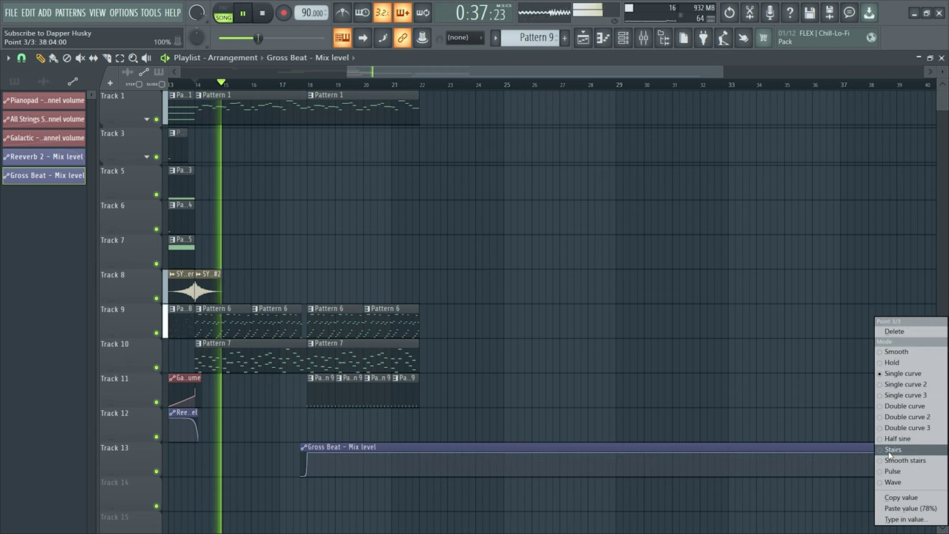
{"action": "left_click", "coordinate": [904, 331]}
{"action": "key", "text": "space"}
Lower the Gross Beat mix level on Insert 7 and play the song
{"action": "left_click", "coordinate": [642, 41]}
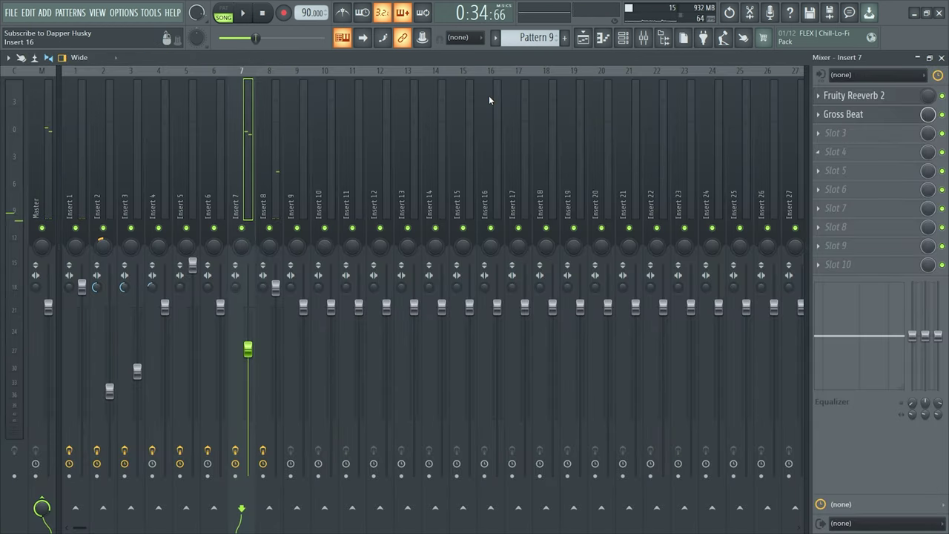
{"action": "right_click", "coordinate": [928, 116]}
{"action": "left_click", "coordinate": [897, 175]}
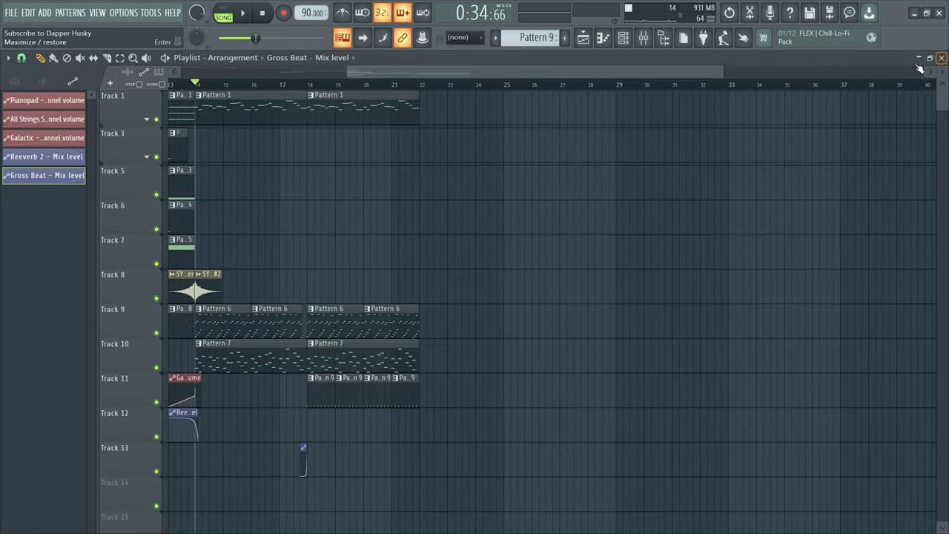
{"action": "left_click", "coordinate": [942, 57]}
{"action": "key", "text": "space"}
{"action": "scroll", "coordinate": [583, 111], "scroll_direction": "up", "scroll_amount": 3}
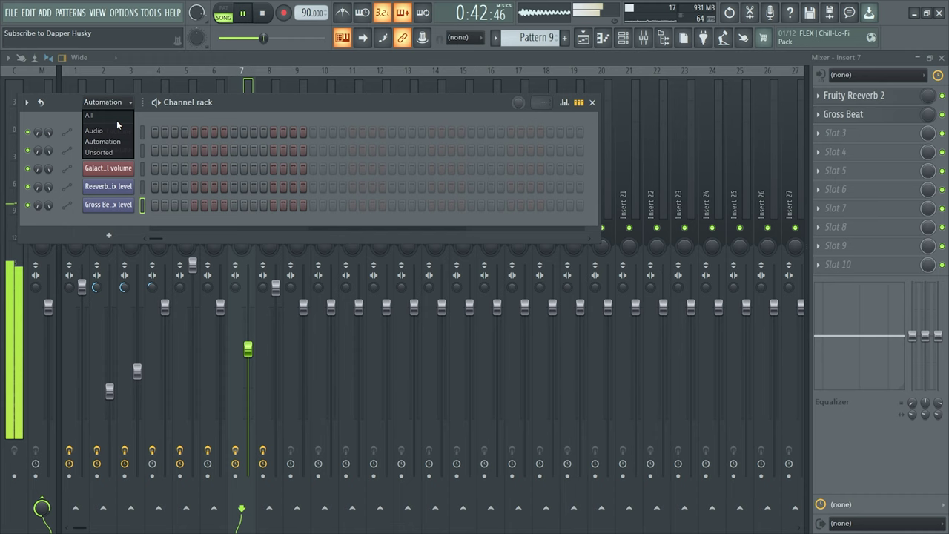
Show all channels in the channel rack and try raising the Insert 9 volume fader slightly
{"action": "left_click", "coordinate": [116, 119]}
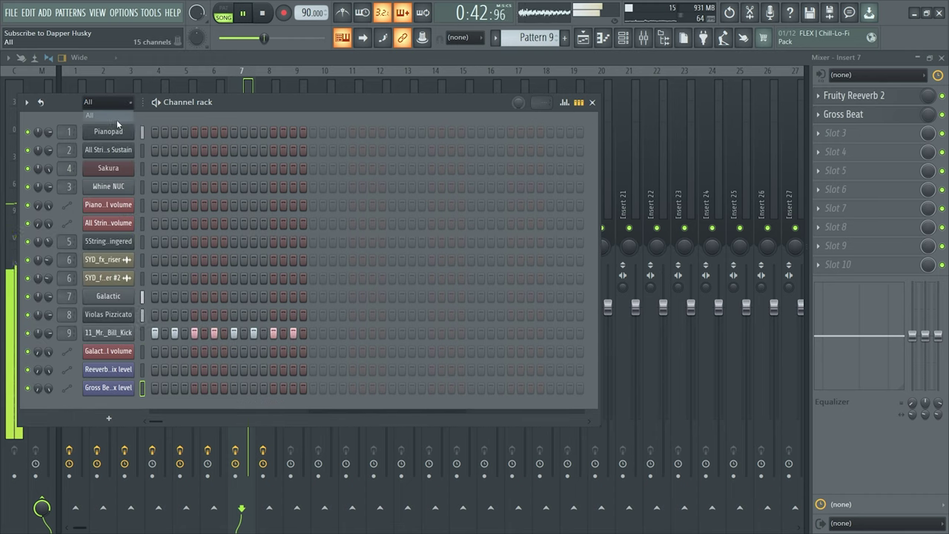
{"action": "left_click", "coordinate": [592, 103]}
{"action": "left_click", "coordinate": [304, 303]}
{"action": "left_click_drag", "start_coordinate": [303, 304], "coordinate": [303, 285]}
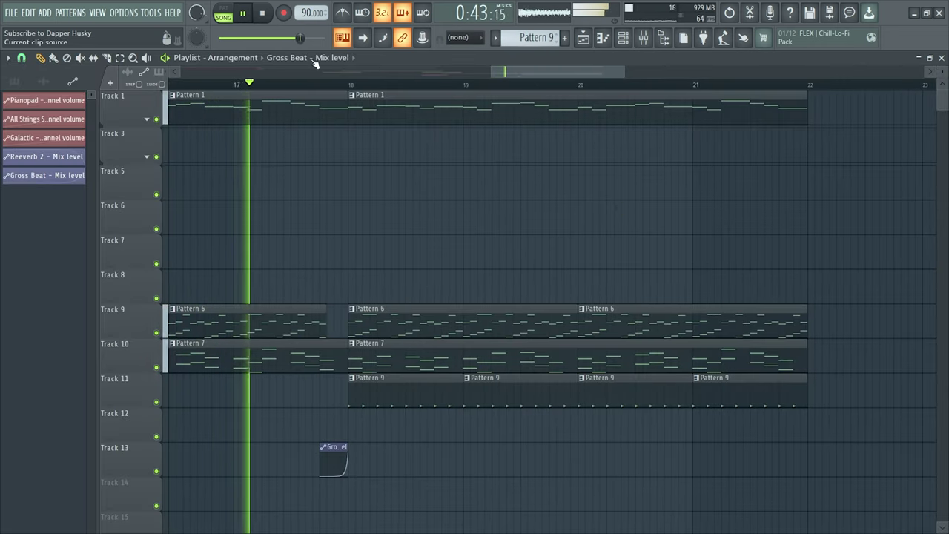
Write a two-bar bass line of repeating E3, D#3 and F3 notes for 5String BopBass Fingered in a new Pattern 10
{"action": "left_click", "coordinate": [16, 81]}
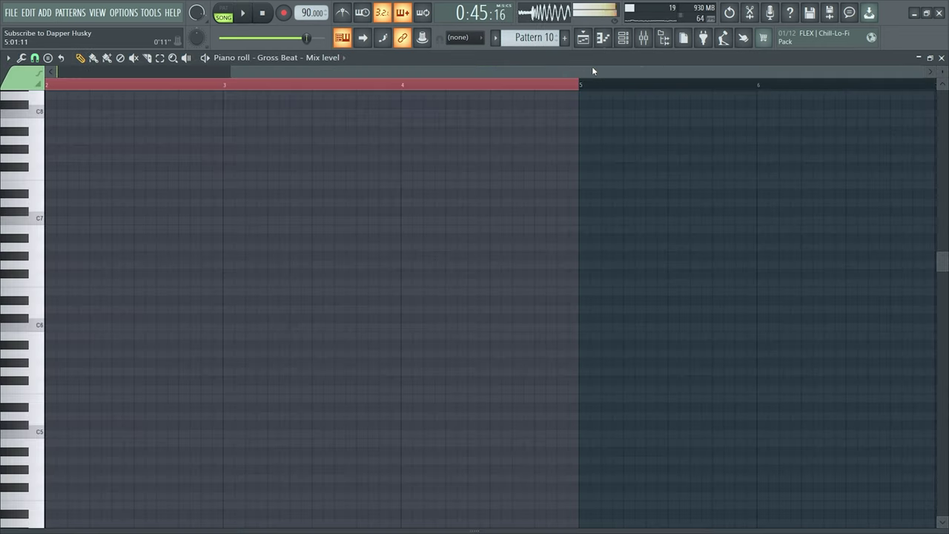
{"action": "left_click_drag", "start_coordinate": [592, 69], "coordinate": [469, 56]}
{"action": "left_click", "coordinate": [618, 41]}
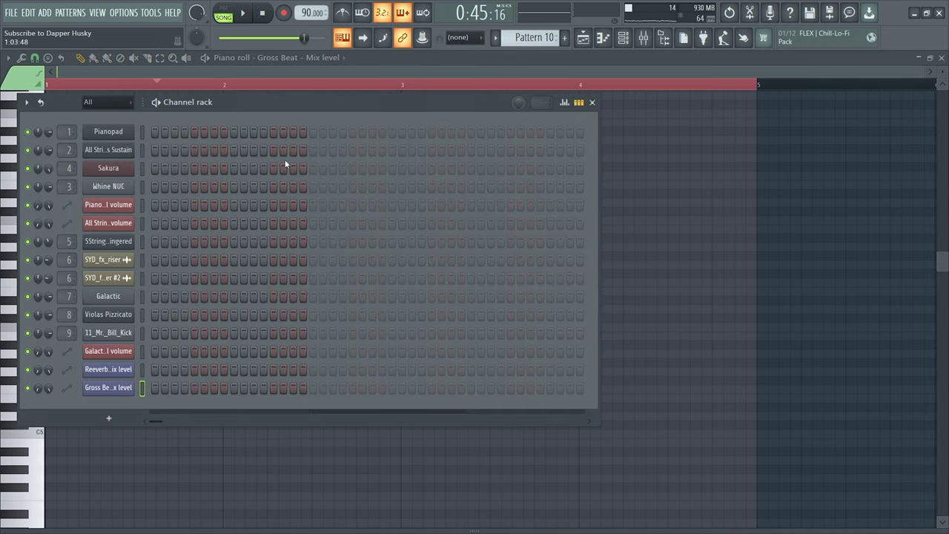
{"action": "left_click", "coordinate": [256, 57]}
{"action": "left_click", "coordinate": [312, 217]}
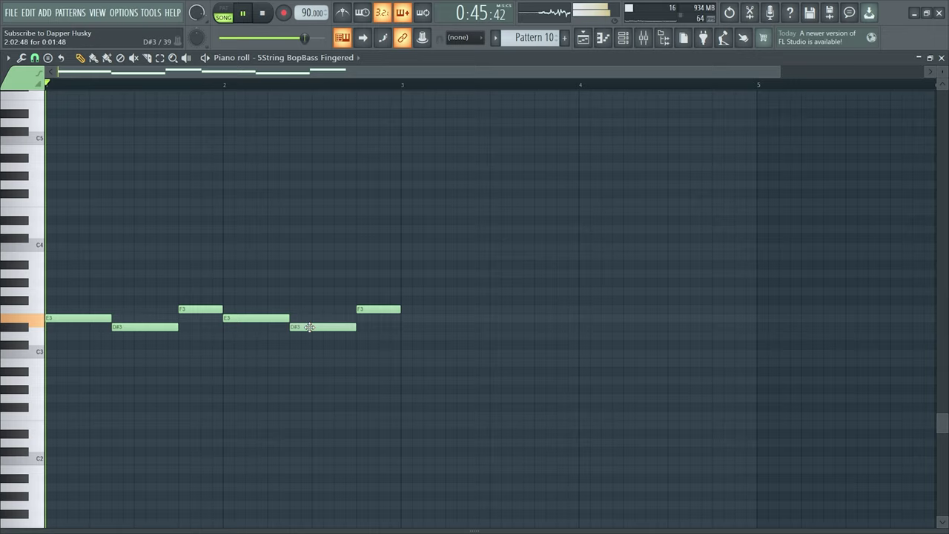
Play the Pattern 10 bass line on Track 7 together with the Pattern 6 clips on Track 9
{"action": "key", "text": "space"}
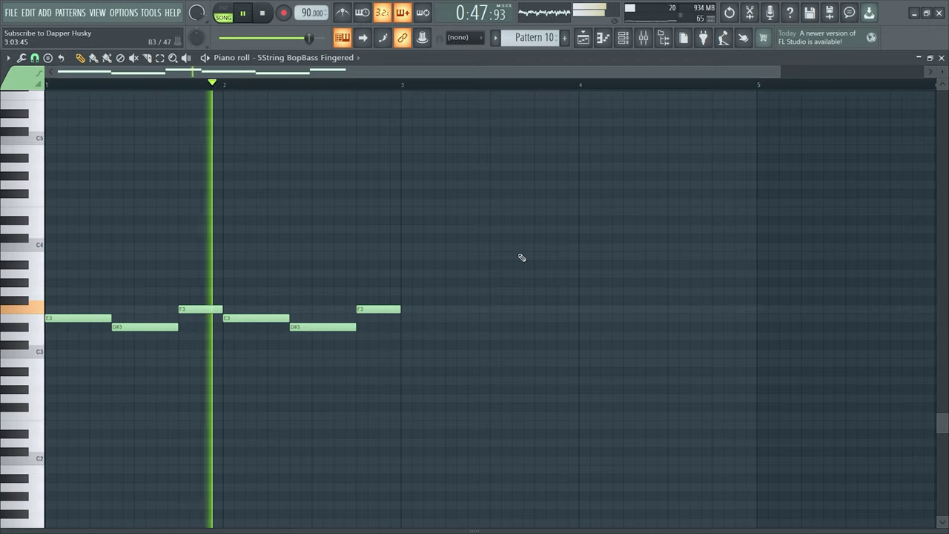
{"action": "key", "text": "F5"}
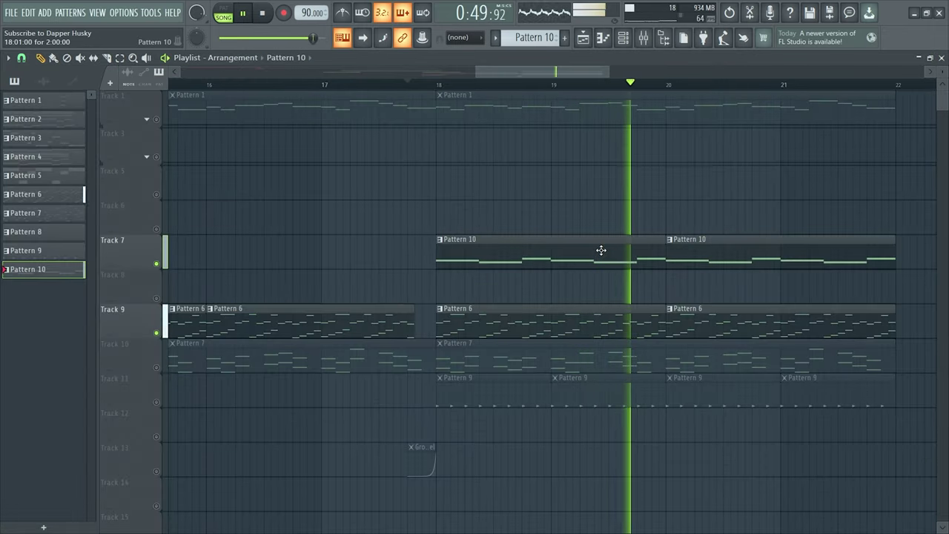
{"action": "key", "text": "space"}
Remove all 5String BopBass Fingered notes from Pattern 10
{"action": "key", "text": "F7"}
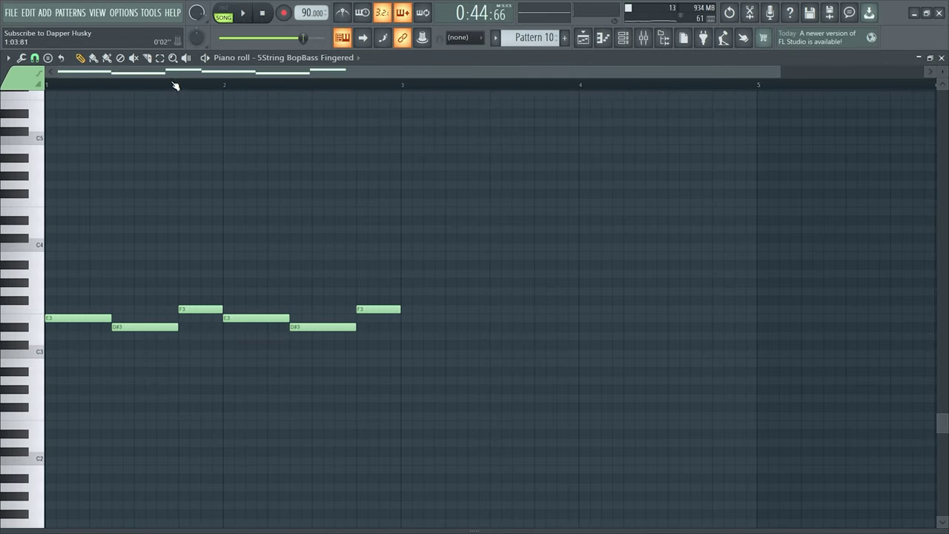
{"action": "left_click_drag", "start_coordinate": [430, 227], "coordinate": [43, 489]}
{"action": "key", "text": "Delete"}
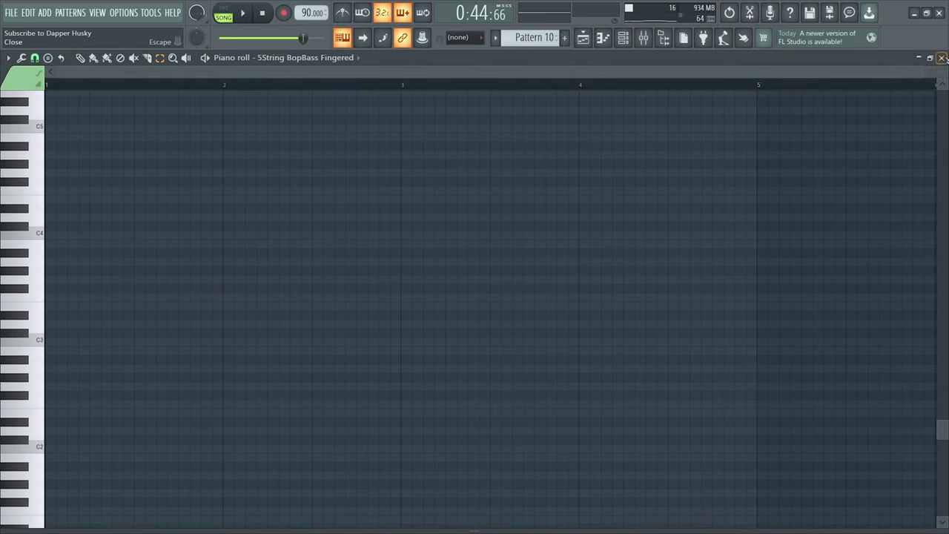
{"action": "left_click", "coordinate": [942, 58]}
Try a new Transistor Bass channel as the bass instrument and audition its sound
{"action": "left_click_drag", "start_coordinate": [548, 251], "coordinate": [664, 261]}
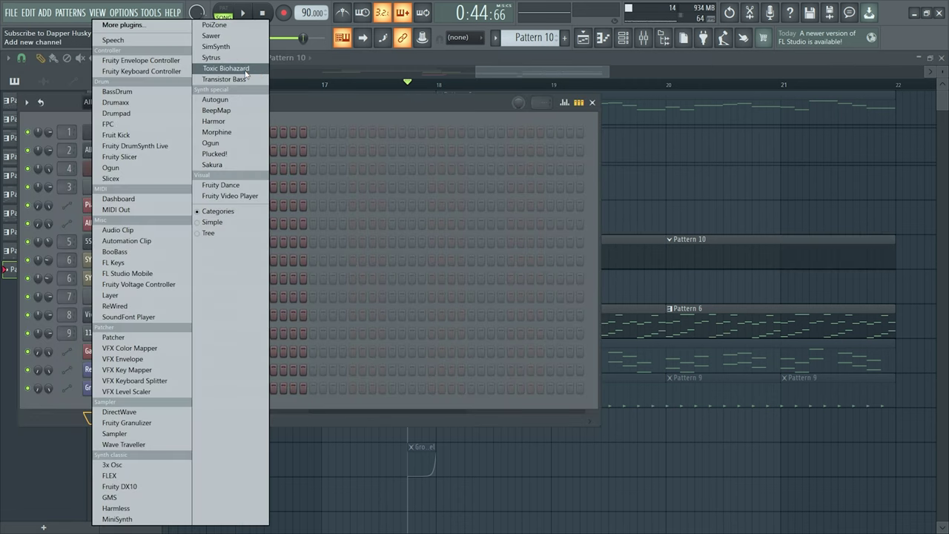
{"action": "left_click", "coordinate": [236, 79]}
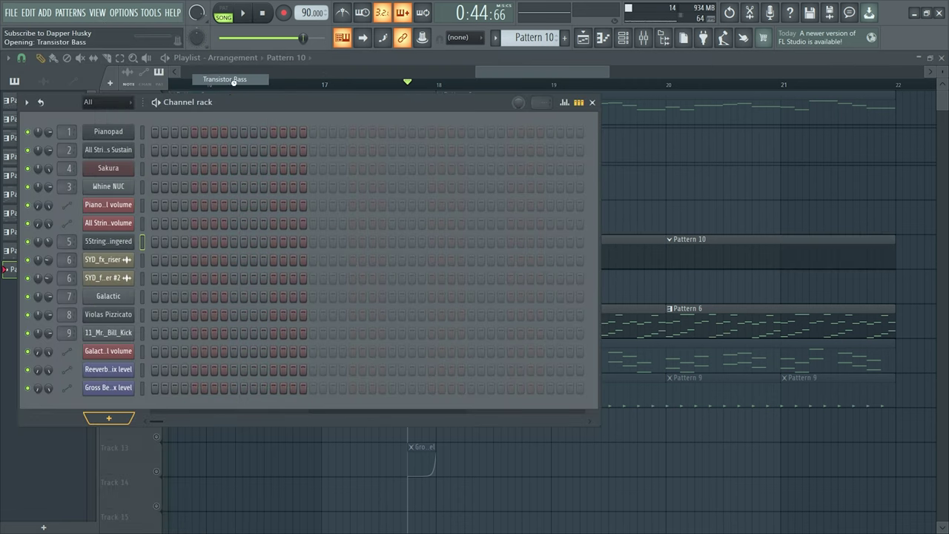
{"action": "key", "text": "x"}
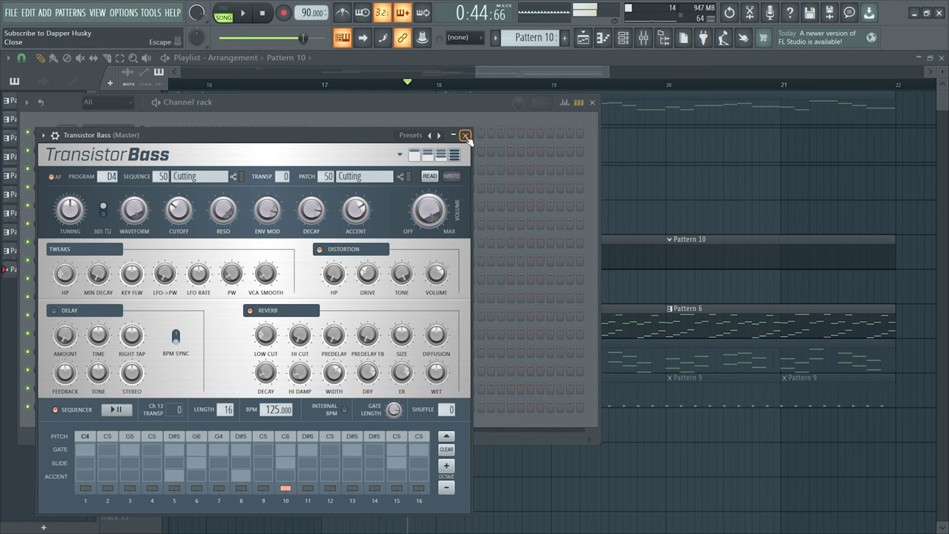
{"action": "left_click", "coordinate": [466, 136]}
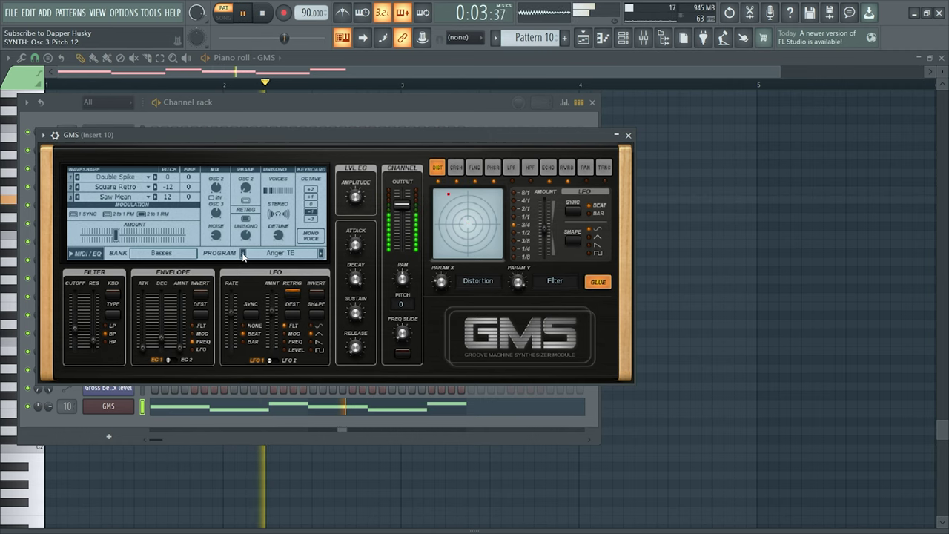
Switch the GMS channel on Insert 10 to a neighbouring program in the Basses bank
{"action": "left_click", "coordinate": [243, 254]}
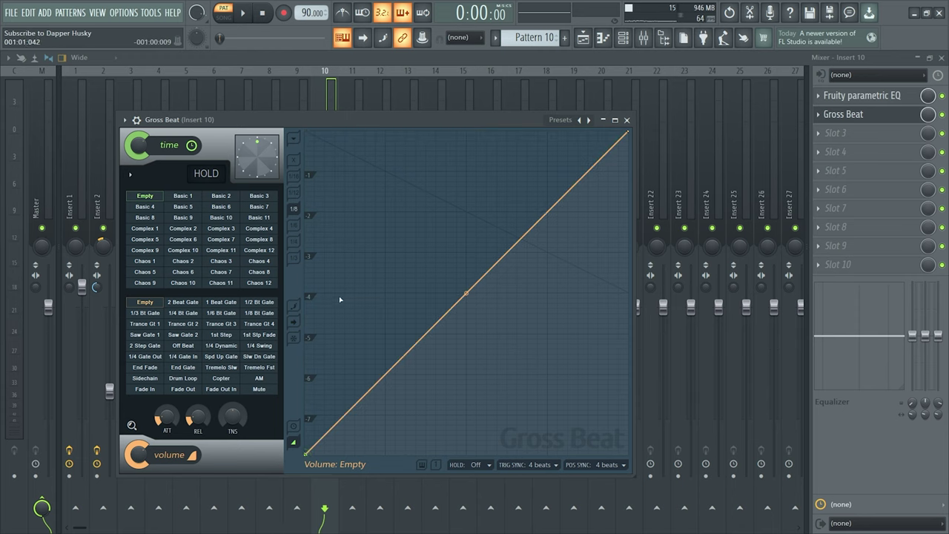
Draw repeating single-curve ramps in Gross Beat's volume envelope on Insert 10 and adjust the last ramp's tension
{"action": "left_click_drag", "start_coordinate": [340, 299], "coordinate": [347, 124]}
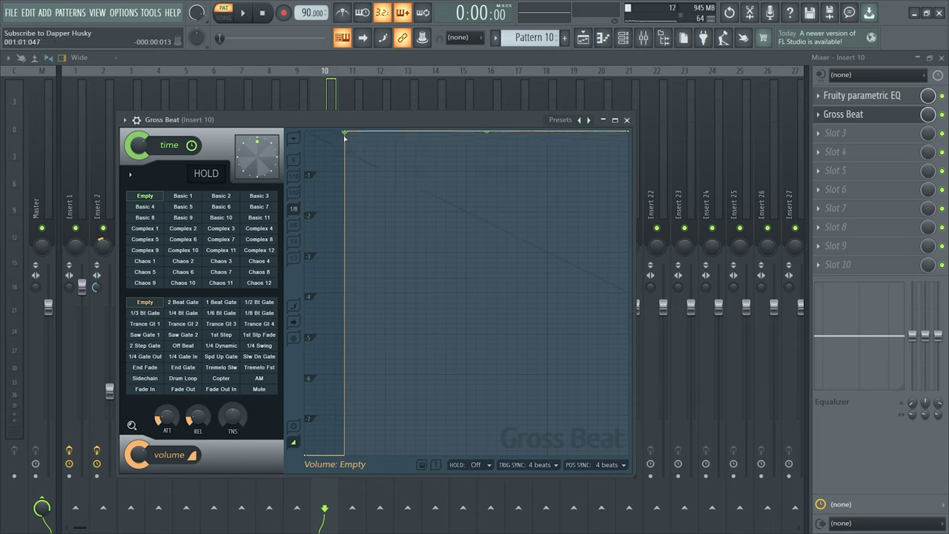
{"action": "right_click", "coordinate": [346, 133]}
{"action": "left_click", "coordinate": [372, 190]}
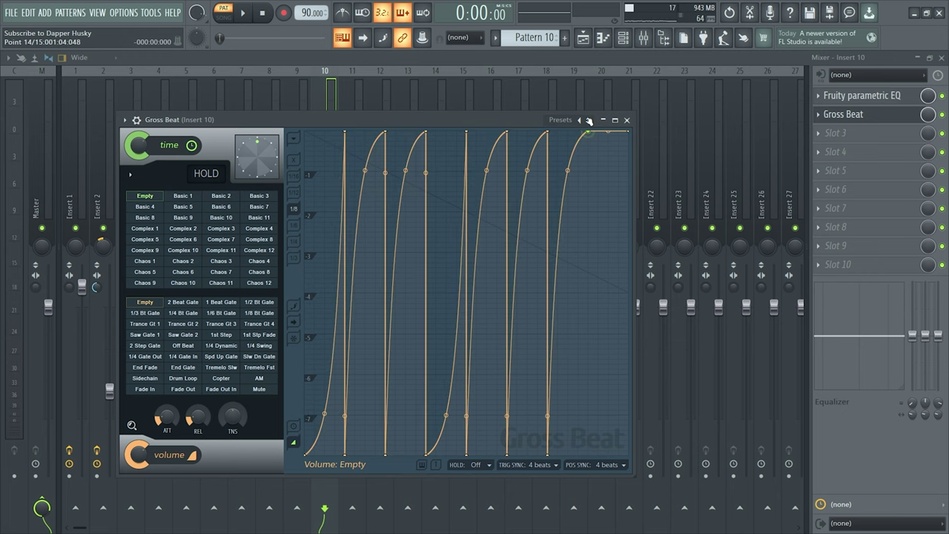
{"action": "left_click_drag", "start_coordinate": [570, 169], "coordinate": [569, 201]}
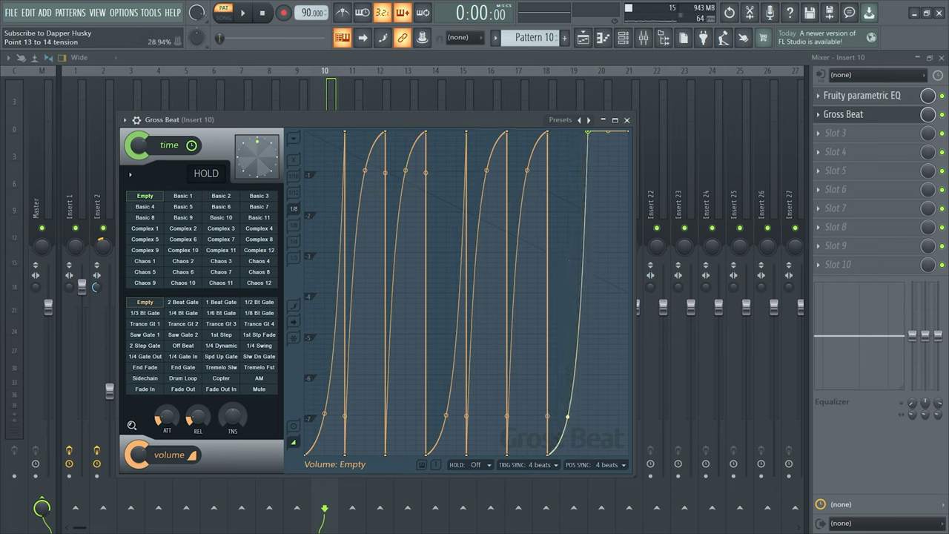
Play the arrangement with the GMS bass from bar 18 and check the insert levels in the mixer
{"action": "key", "text": "space"}
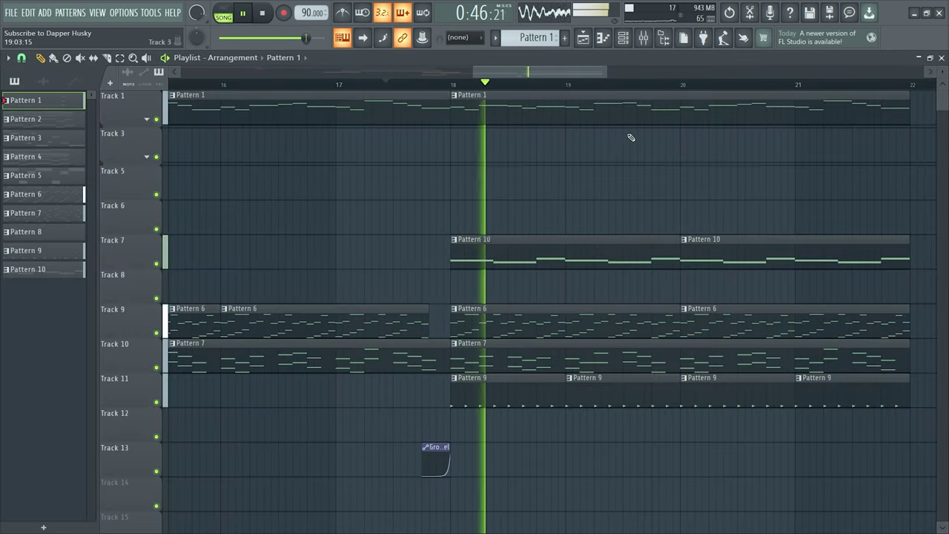
{"action": "key", "text": "F9"}
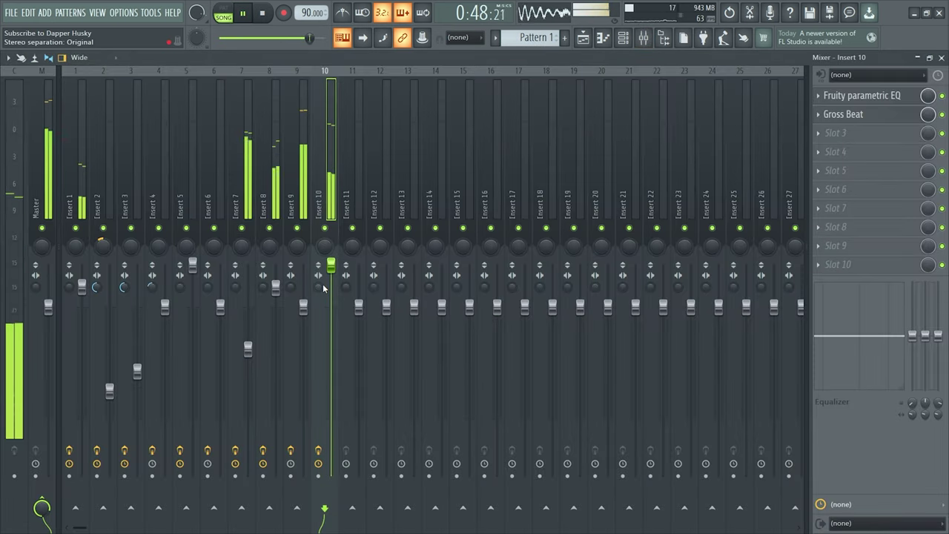
{"action": "key", "text": "F5"}
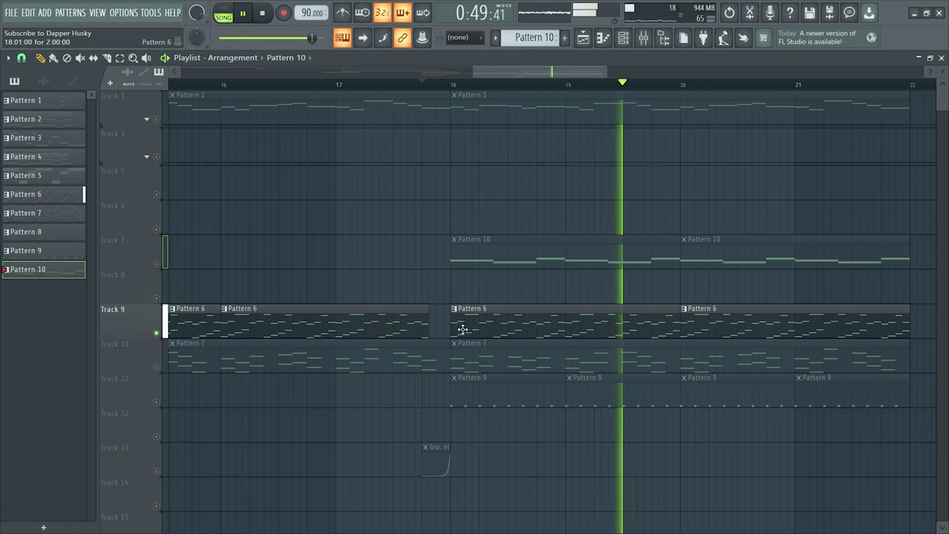
Clone Pattern 6 and replace the Pattern 6 clips on Track 9 from bar 18 with the copy
{"action": "right_click", "coordinate": [59, 198]}
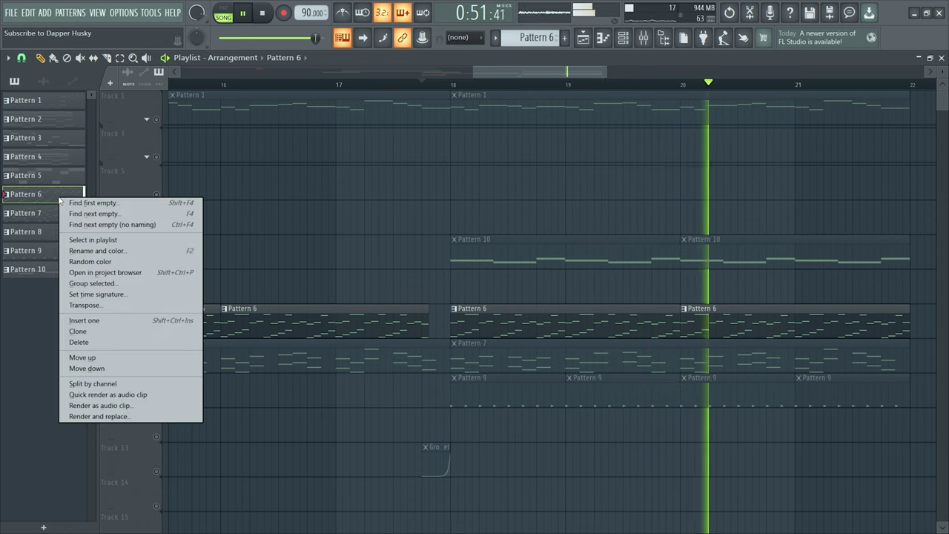
{"action": "left_click", "coordinate": [136, 331]}
{"action": "right_click", "coordinate": [591, 327]}
{"action": "right_click", "coordinate": [760, 323]}
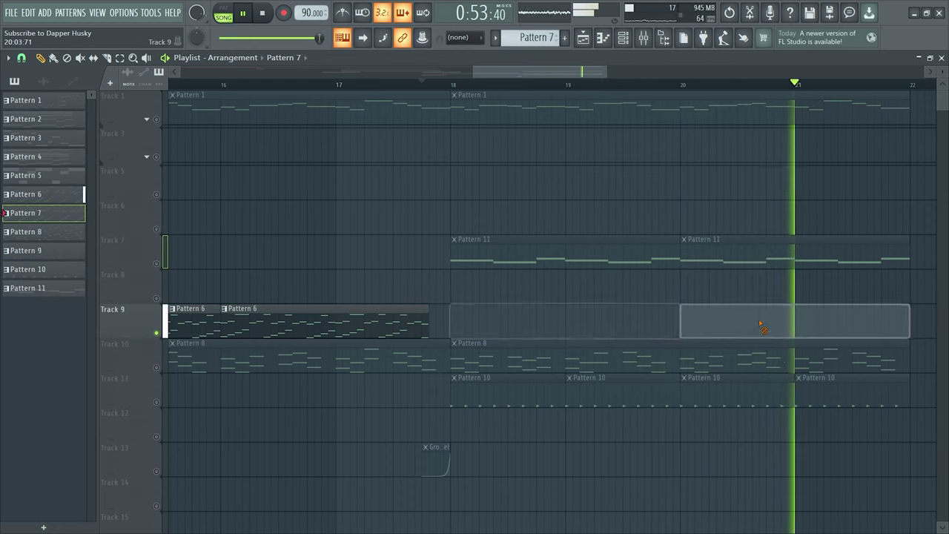
{"action": "left_click_drag", "start_coordinate": [82, 214], "coordinate": [444, 309]}
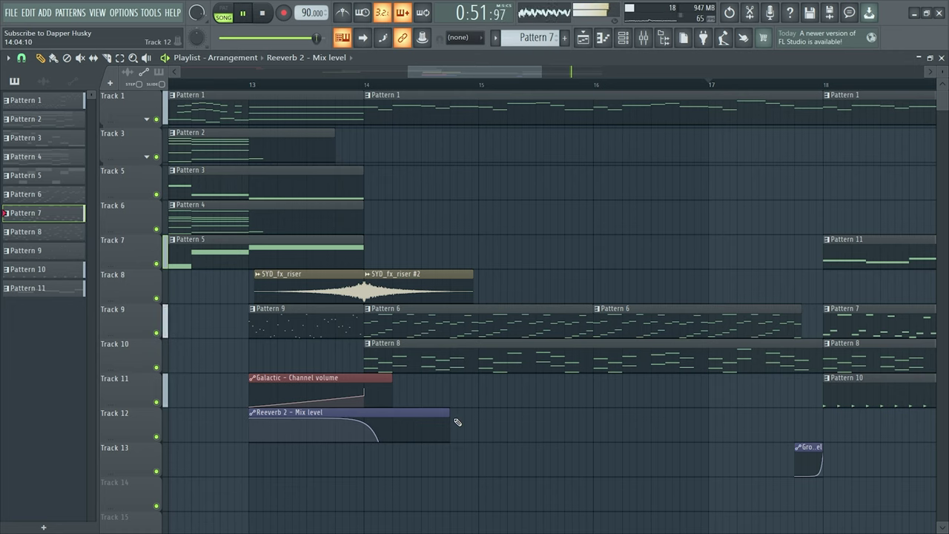
Place a Reeverb 2 mix level automation clip ending at bar 18 on Track 12 and add slide notes to Pattern 11's GMS line
{"action": "left_click_drag", "start_coordinate": [449, 412], "coordinate": [817, 418]}
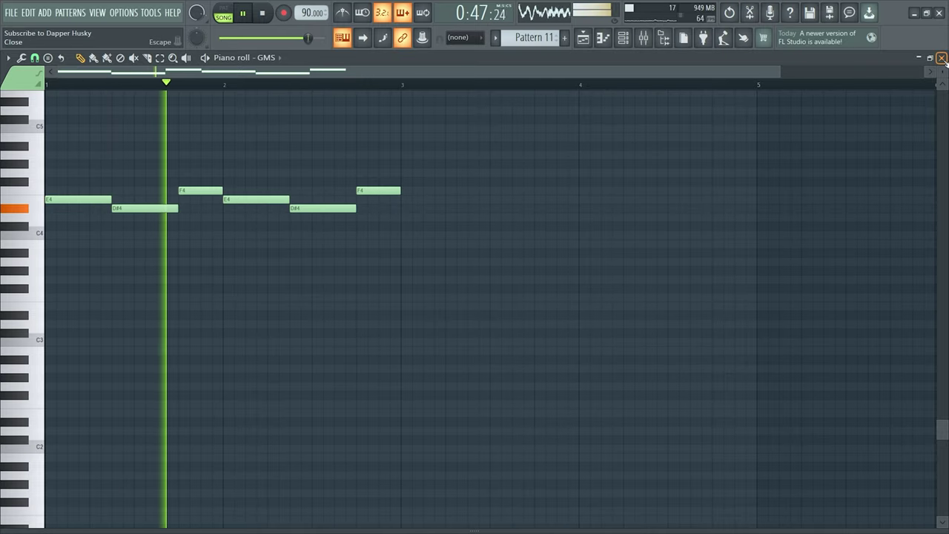
{"action": "left_click", "coordinate": [942, 58]}
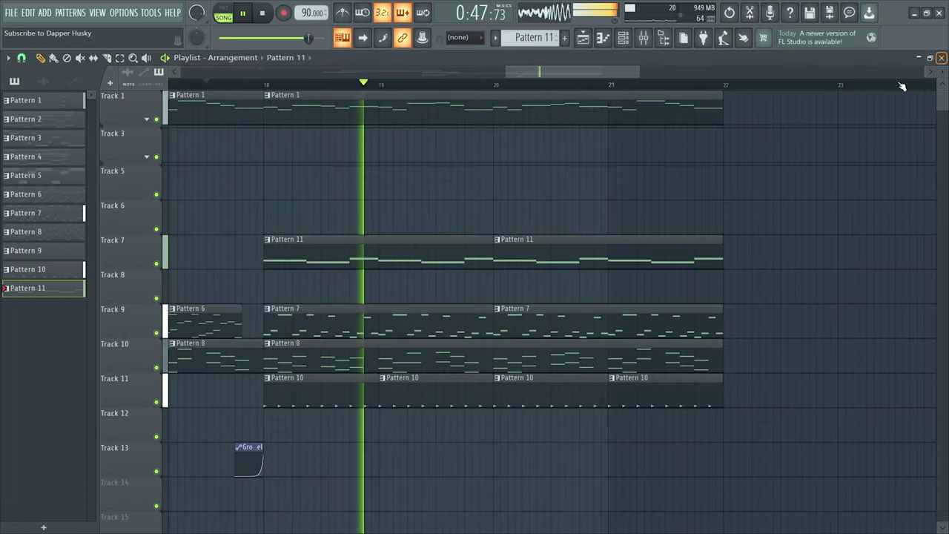
{"action": "double_click", "coordinate": [507, 242]}
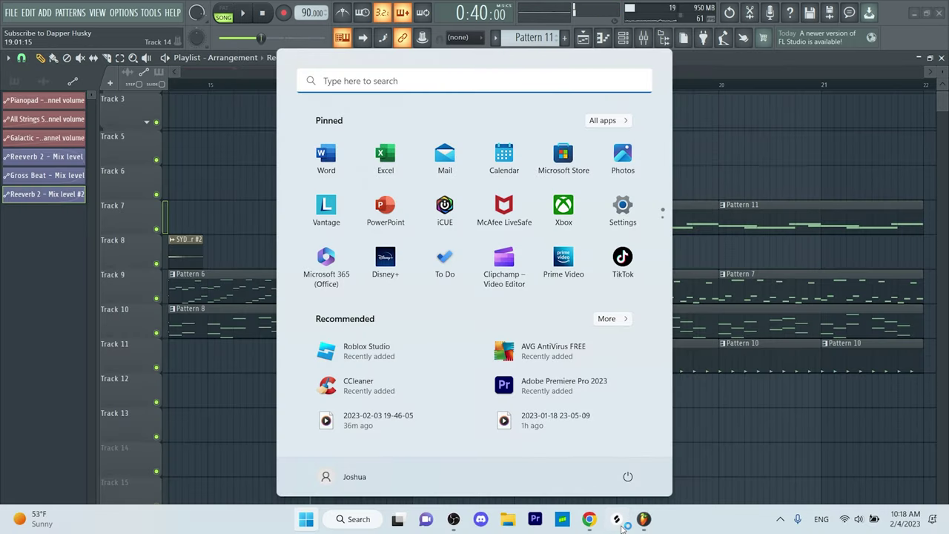
Add the TS_BD_168_modern_think_long_phrase_24bar loop on Track 14 from bar 18 and adjust its time stretch in Resample mode
{"action": "left_click", "coordinate": [605, 531]}
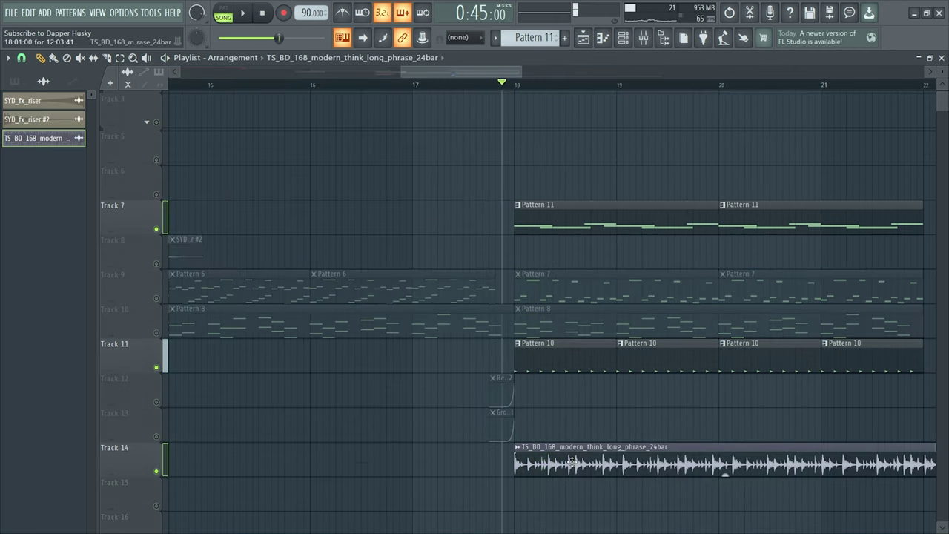
{"action": "double_click", "coordinate": [571, 460]}
{"action": "left_click", "coordinate": [408, 167]}
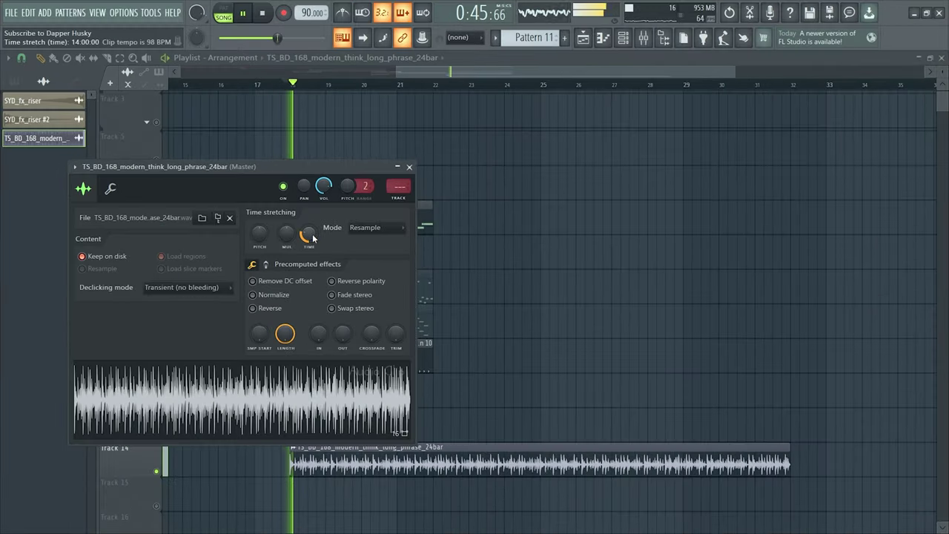
{"action": "left_click_drag", "start_coordinate": [313, 238], "coordinate": [313, 246]}
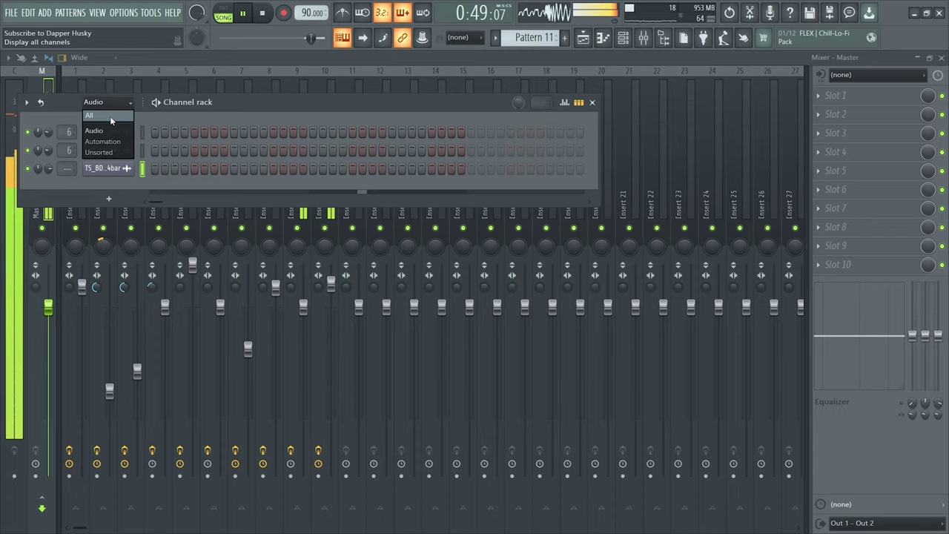
Route the TS_BD_168 drum loop to Insert 11 and load Fruity parametric EQ in its first effect slot
{"action": "left_click", "coordinate": [110, 116]}
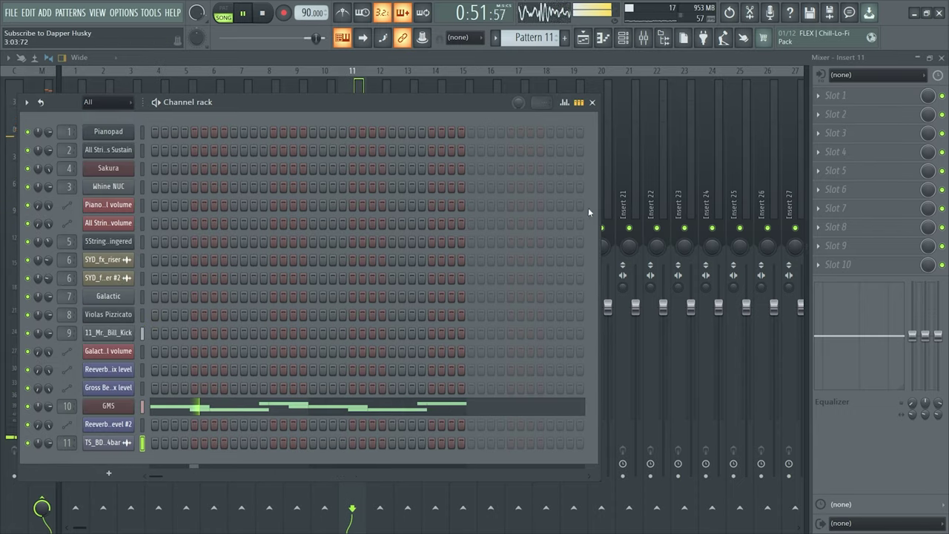
{"action": "left_click", "coordinate": [593, 102]}
{"action": "left_click", "coordinate": [831, 99]}
{"action": "left_click", "coordinate": [644, 392]}
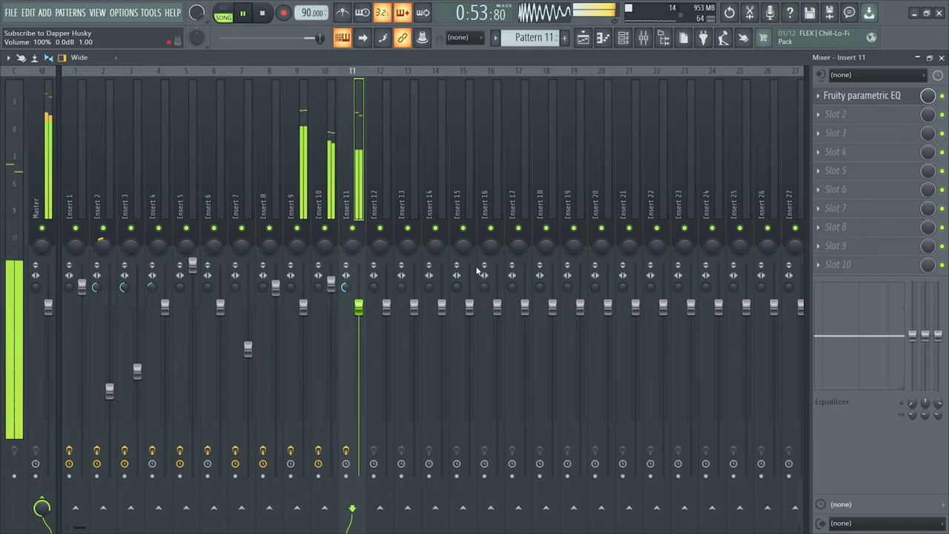
{"action": "left_click", "coordinate": [944, 59]}
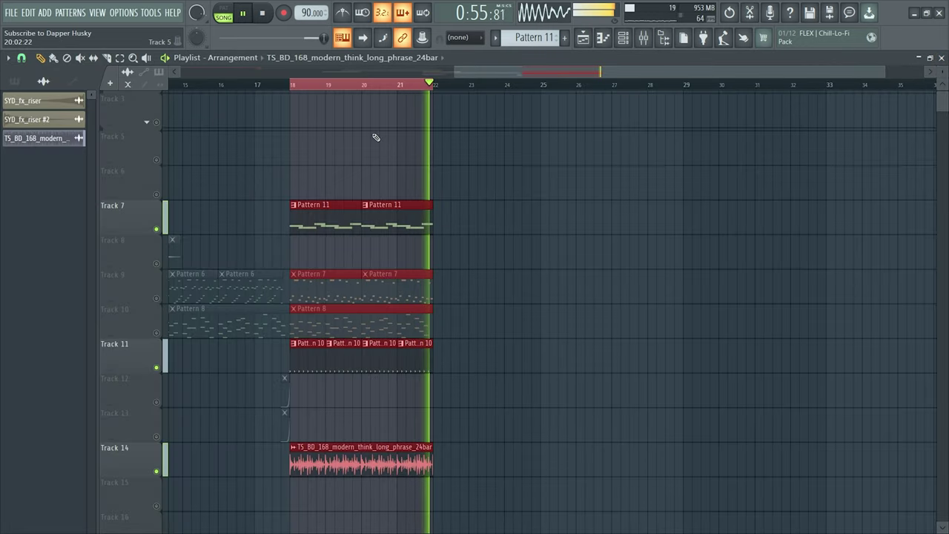
Lay the drum loop out as one-bar clips on Track 14 from bar 18 to 22 and lower Insert 11's volume
{"action": "left_click_drag", "start_coordinate": [431, 86], "coordinate": [282, 125]}
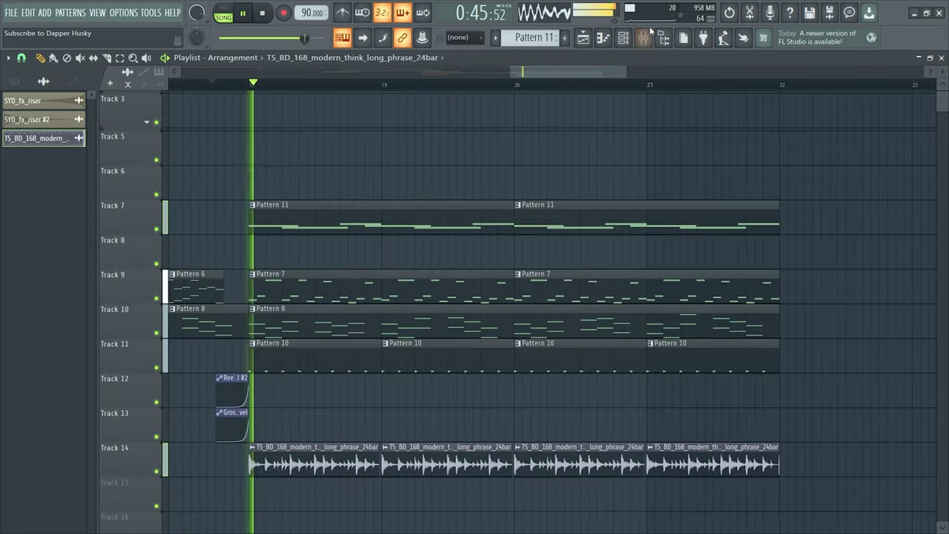
{"action": "left_click", "coordinate": [643, 38]}
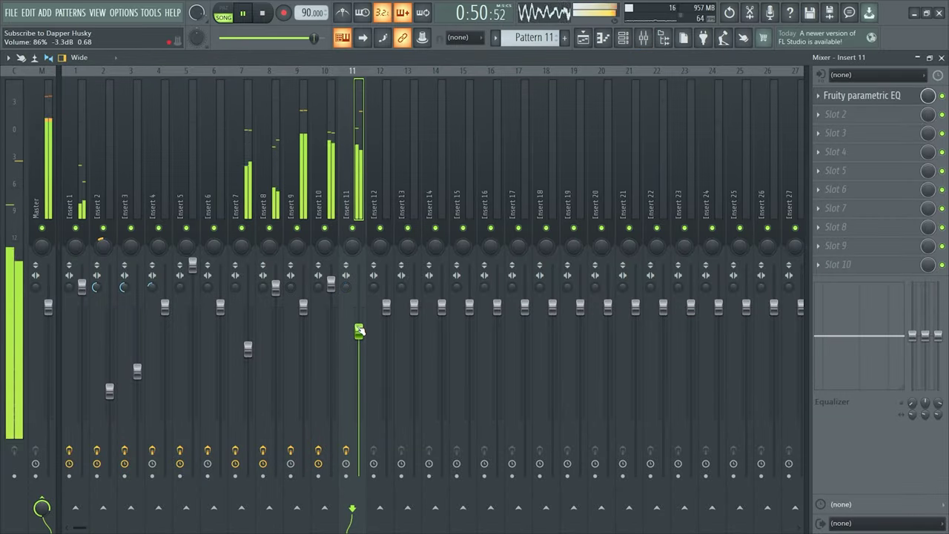
{"action": "left_click", "coordinate": [941, 58]}
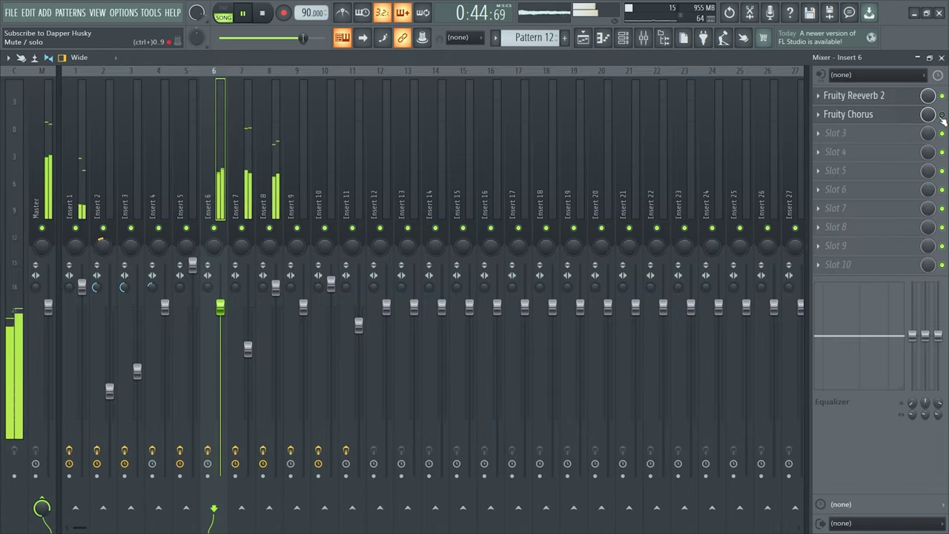
Delete Fruity Chorus from Insert 6's second effect slot and return to the playlist
{"action": "left_click", "coordinate": [818, 115]}
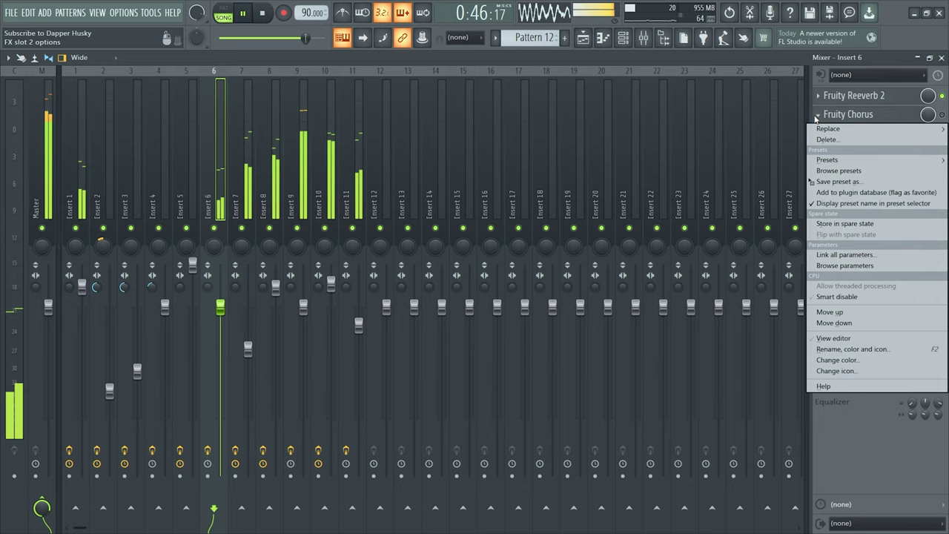
{"action": "left_click", "coordinate": [827, 140]}
{"action": "left_click", "coordinate": [941, 58]}
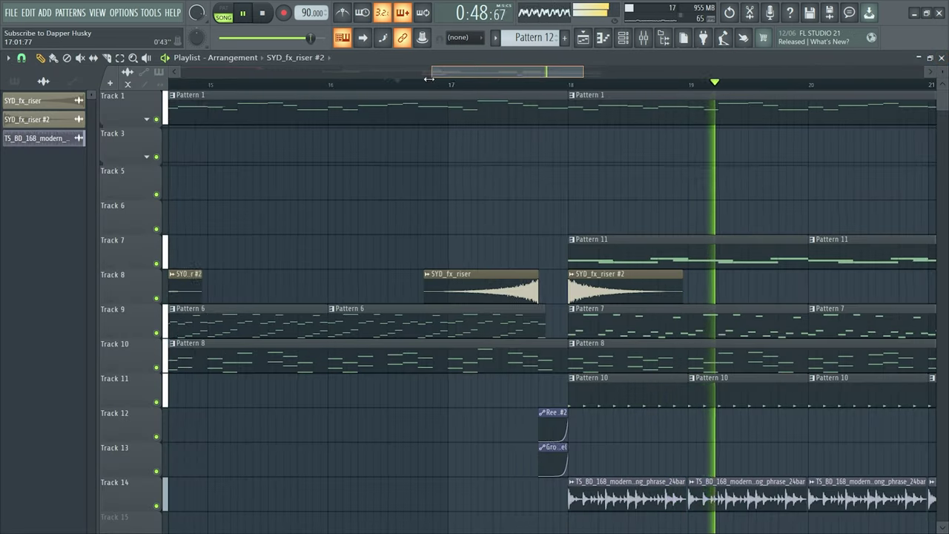
Extend the bar 18 section to bar 26 with Pattern 2 on Track 3 from bar 22, and play from bar 21
{"action": "left_click_drag", "start_coordinate": [429, 79], "coordinate": [324, 78]}
{"action": "left_click_drag", "start_coordinate": [548, 74], "coordinate": [582, 127]}
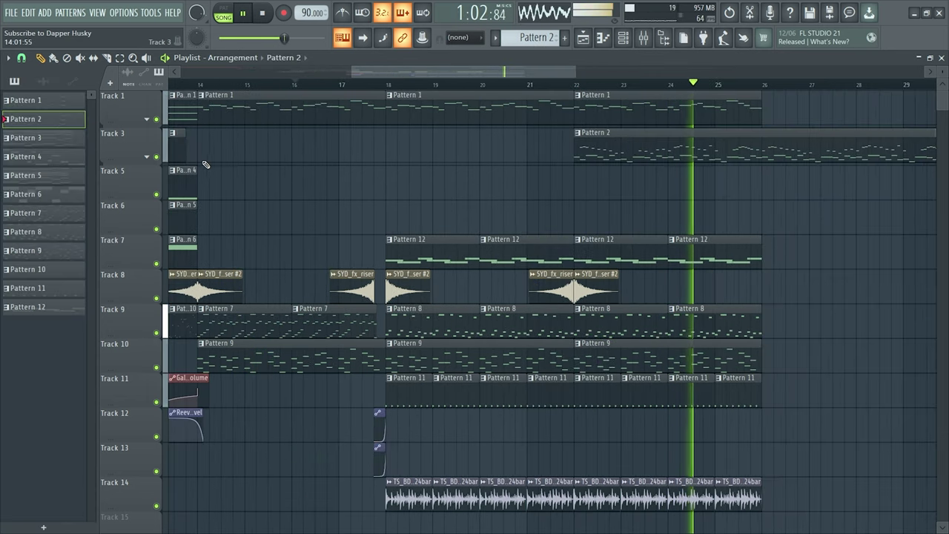
{"action": "left_click", "coordinate": [527, 84]}
{"action": "scroll", "coordinate": [583, 89], "scroll_direction": "right", "scroll_amount": 3}
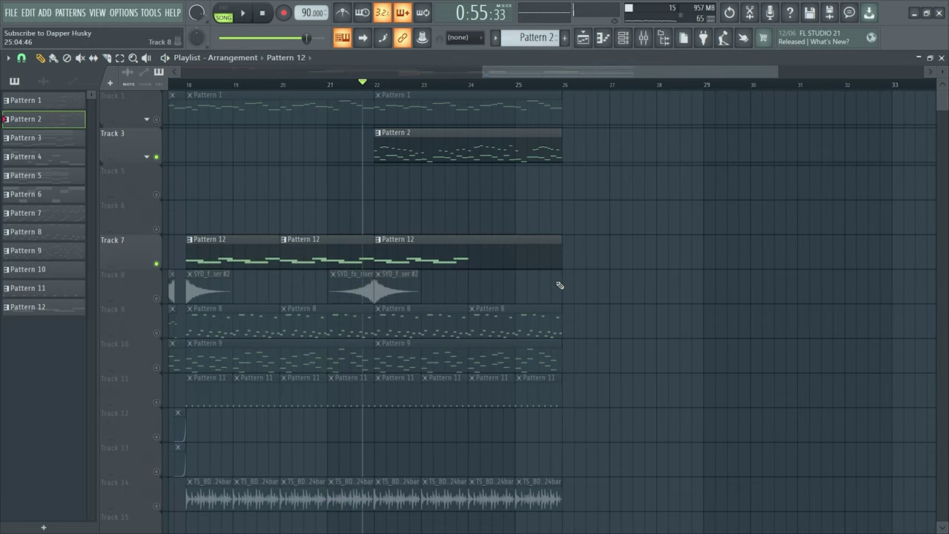
Make Pattern 12 one clip from bar 18 to 26 on Track 7 and rewrite its bars 5 to 8 with E4, C4 and D#4 notes
{"action": "key", "text": "ctrl+z"}
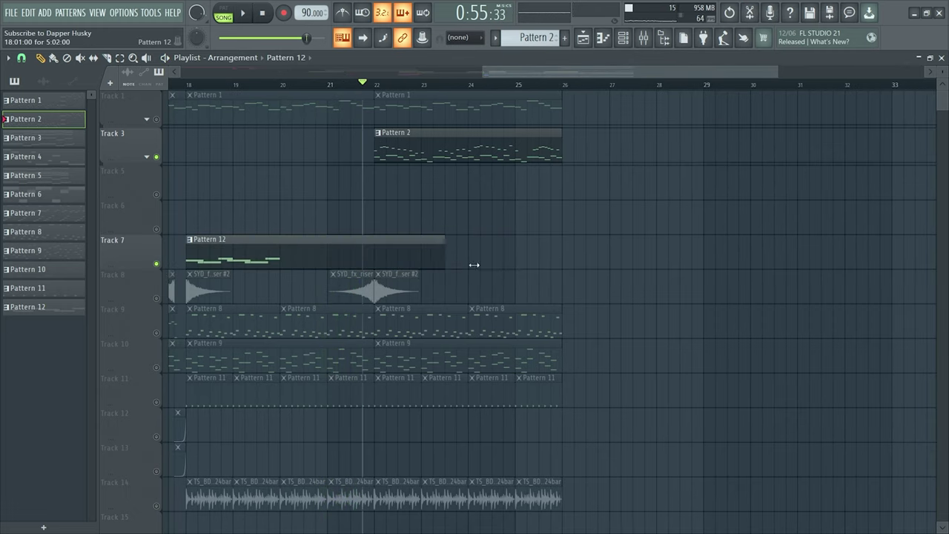
{"action": "double_click", "coordinate": [549, 255]}
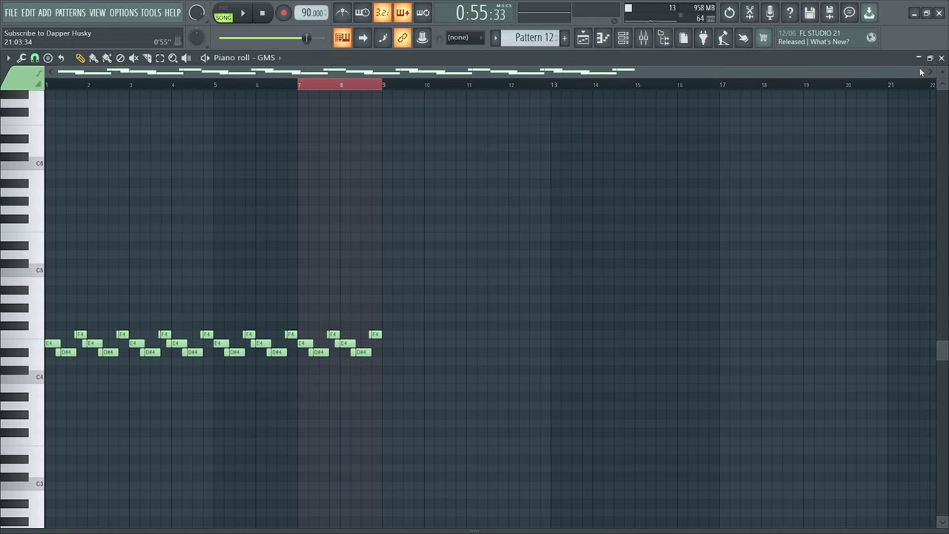
{"action": "left_click_drag", "start_coordinate": [921, 68], "coordinate": [652, 91]}
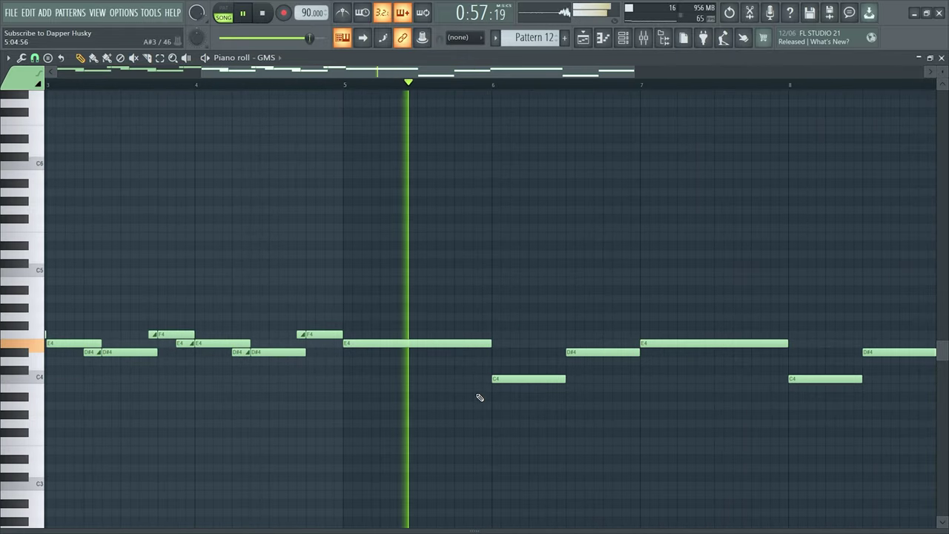
Add half-beat slide notes leading into the C4, D#4 and E4 notes in bars 6 to 8 of the GMS line
{"action": "left_click", "coordinate": [481, 379]}
{"action": "left_click", "coordinate": [558, 352]}
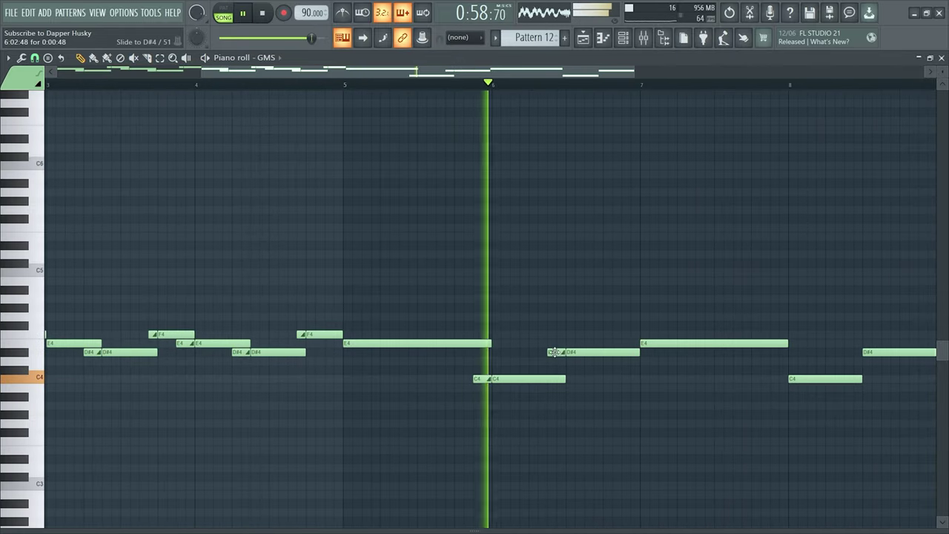
{"action": "left_click", "coordinate": [629, 343]}
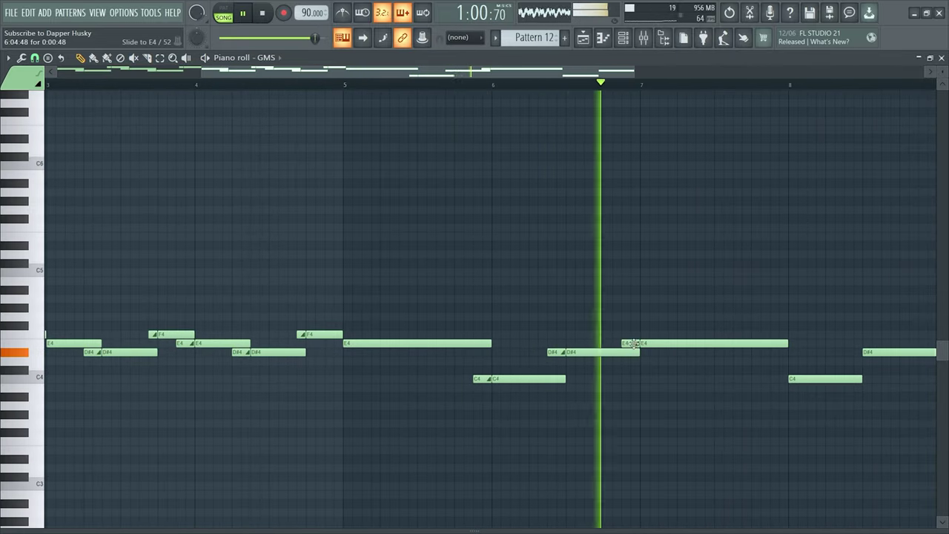
{"action": "left_click", "coordinate": [780, 379]}
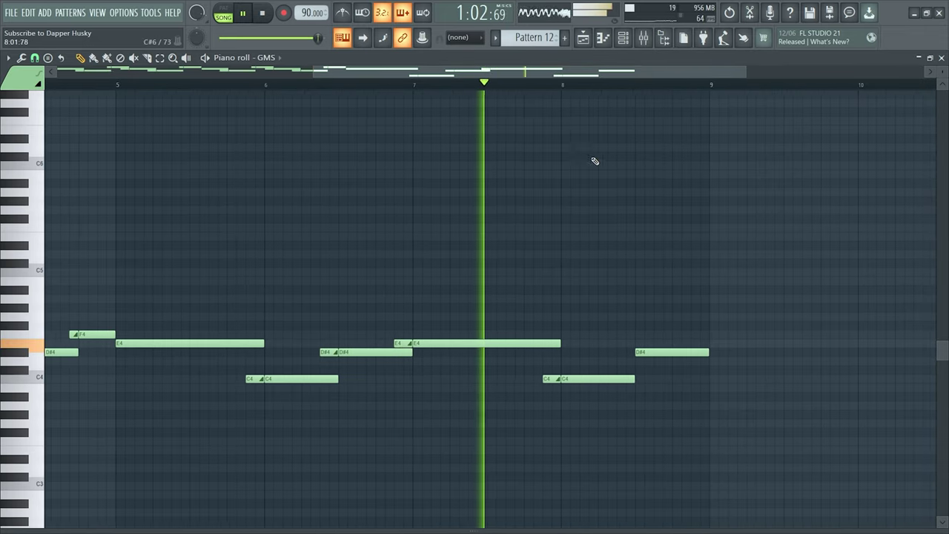
{"action": "left_click", "coordinate": [623, 353]}
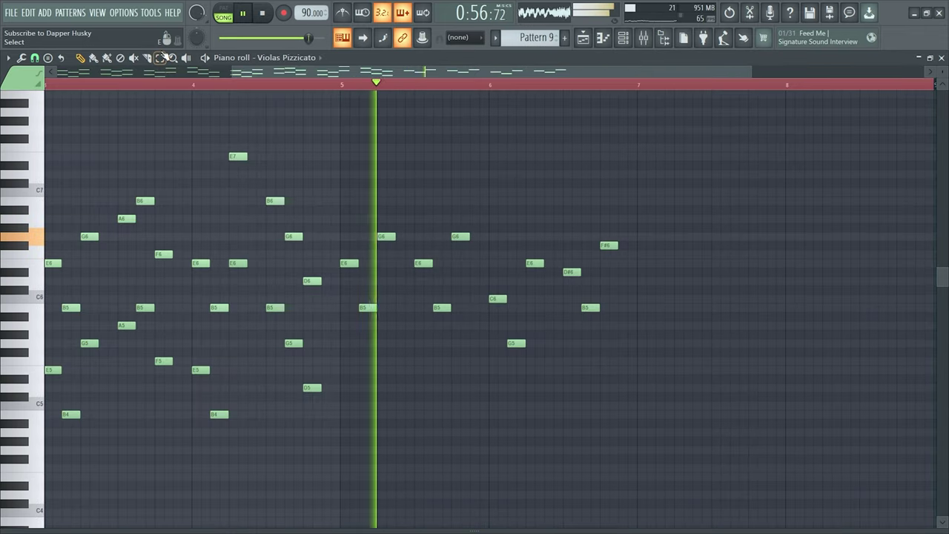
Duplicate the Violas Pizzicato notes of bars 5 and 6, move the copies to bar 5, and set the piano roll snap to Main
{"action": "left_click_drag", "start_coordinate": [723, 193], "coordinate": [339, 408]}
{"action": "key", "text": "ctrl+b"}
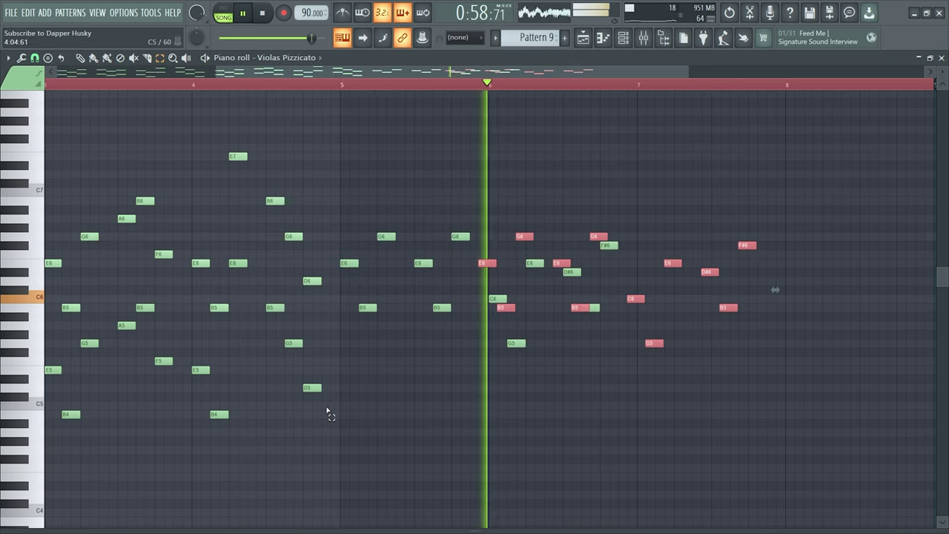
{"action": "left_click_drag", "start_coordinate": [483, 265], "coordinate": [344, 265]}
{"action": "left_click", "coordinate": [35, 58]}
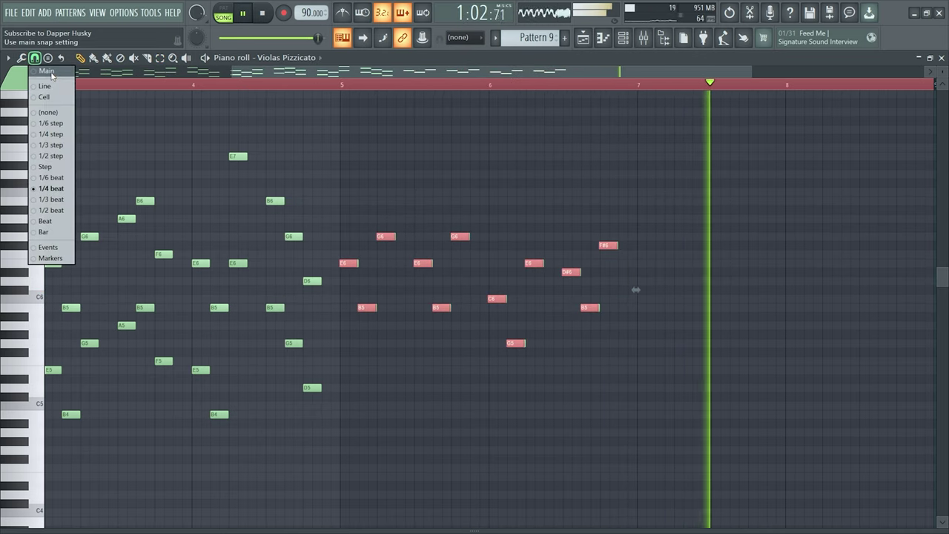
{"action": "left_click", "coordinate": [47, 73]}
{"action": "key", "text": "F5"}
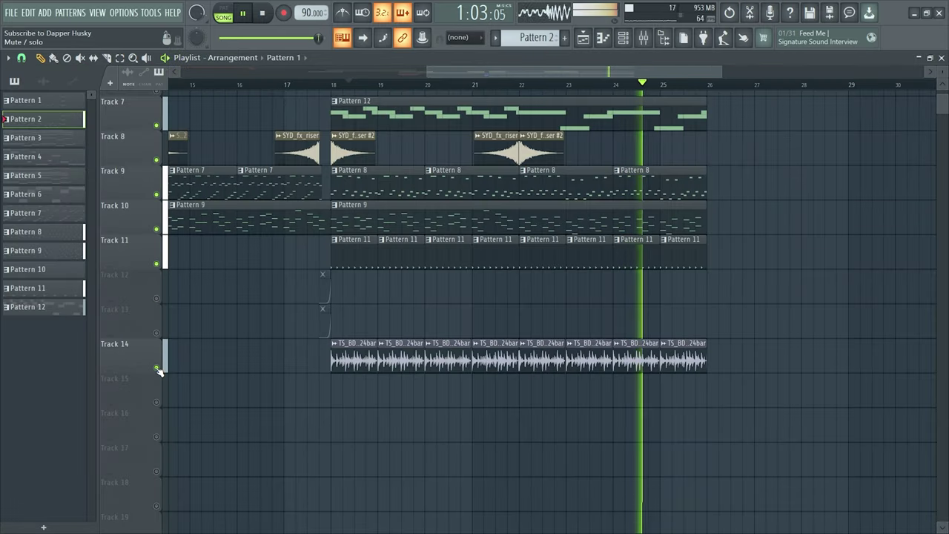
Set up Gross Beat on Insert 1 and draw repeating single-curve ramps across its volume envelope
{"action": "scroll", "coordinate": [297, 260], "scroll_direction": "up", "scroll_amount": 4}
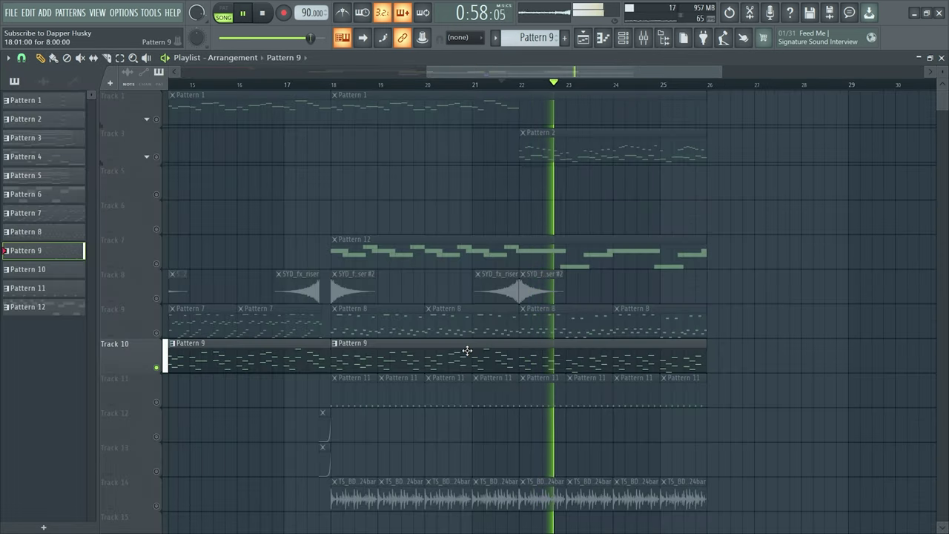
{"action": "double_click", "coordinate": [508, 121]}
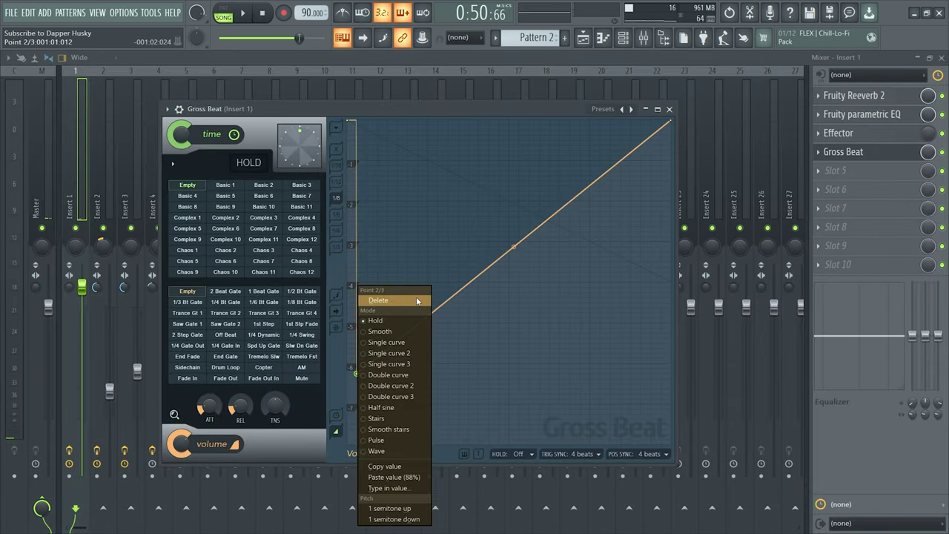
{"action": "left_click", "coordinate": [416, 297]}
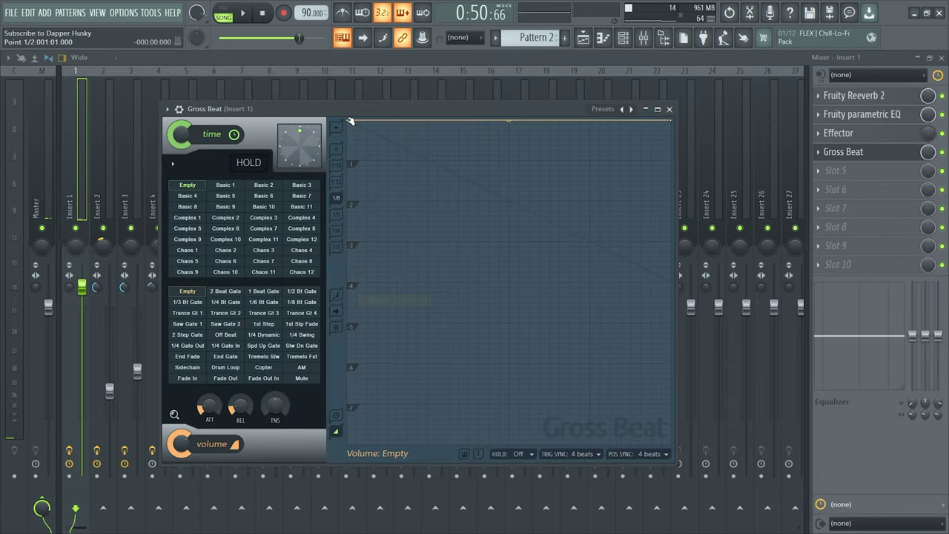
{"action": "left_click_drag", "start_coordinate": [387, 285], "coordinate": [387, 121]}
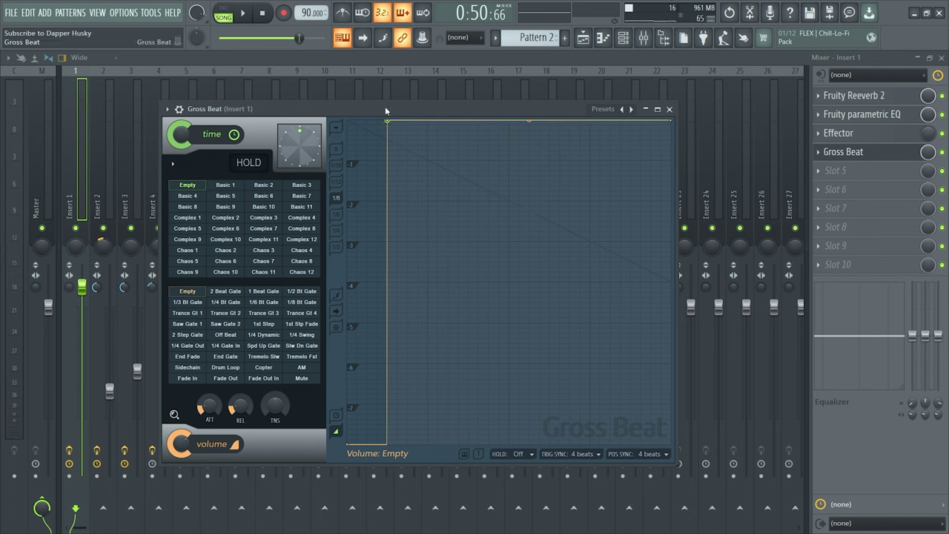
{"action": "right_click", "coordinate": [387, 121]}
{"action": "left_click", "coordinate": [416, 178]}
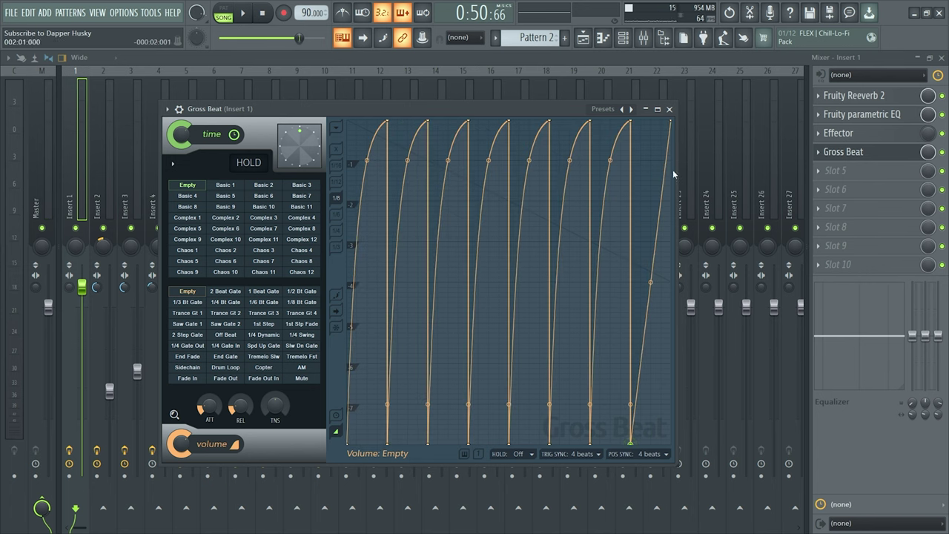
{"action": "right_click", "coordinate": [672, 123]}
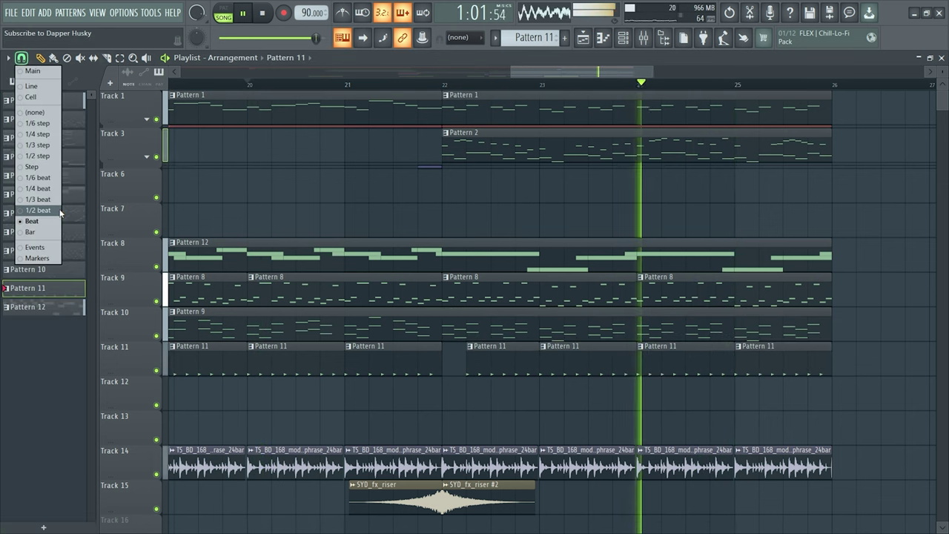
Set the playlist snap to 1/2 beat, cut a half-beat gap in the backing clips at bar 22, and play the transition
{"action": "left_click", "coordinate": [60, 214]}
{"action": "left_click_drag", "start_coordinate": [470, 364], "coordinate": [453, 364]}
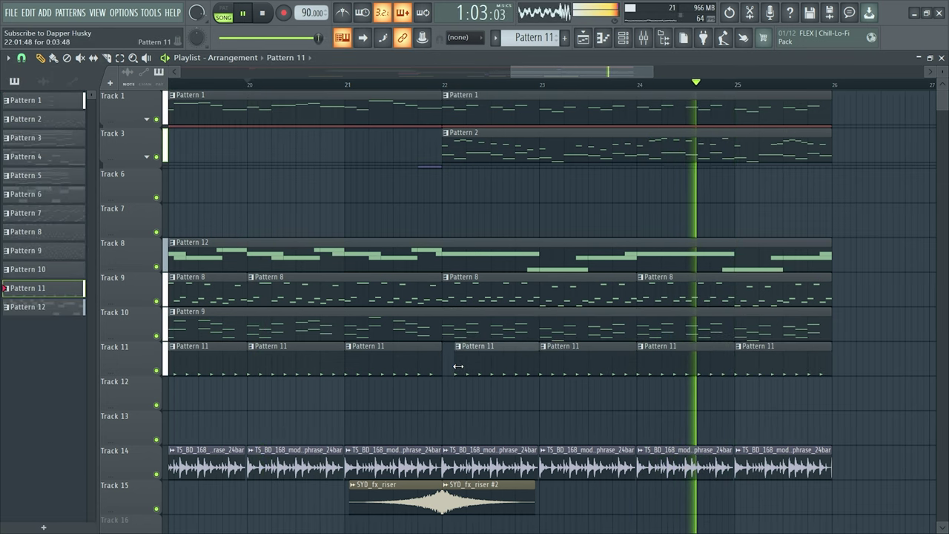
{"action": "left_click", "coordinate": [442, 336]}
{"action": "key", "text": "space"}
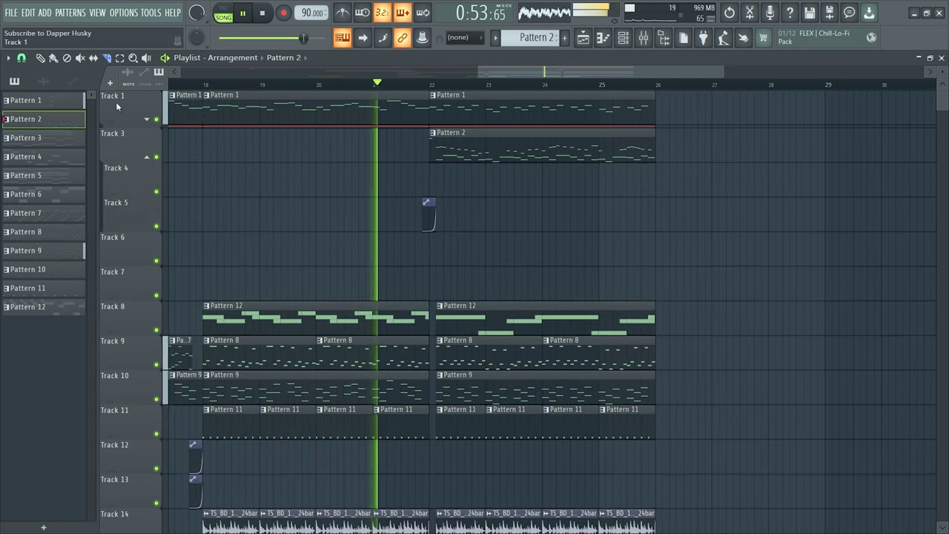
{"action": "scroll", "coordinate": [815, 356], "scroll_direction": "down", "scroll_amount": 3}
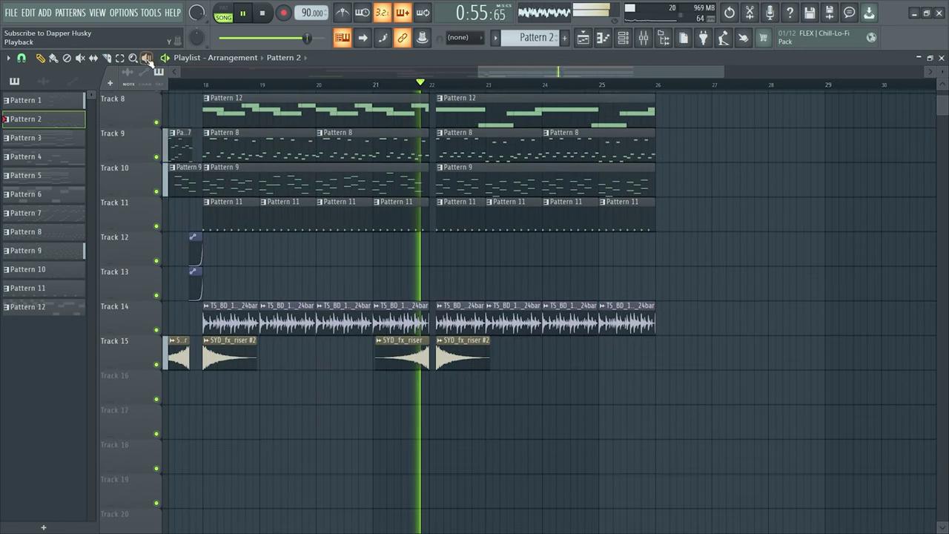
Duplicate the four-bar Pianopad phrase in Pattern 2 and shift both copies so the notes start at bar 1
{"action": "scroll", "coordinate": [742, 492], "scroll_direction": "up", "scroll_amount": 4}
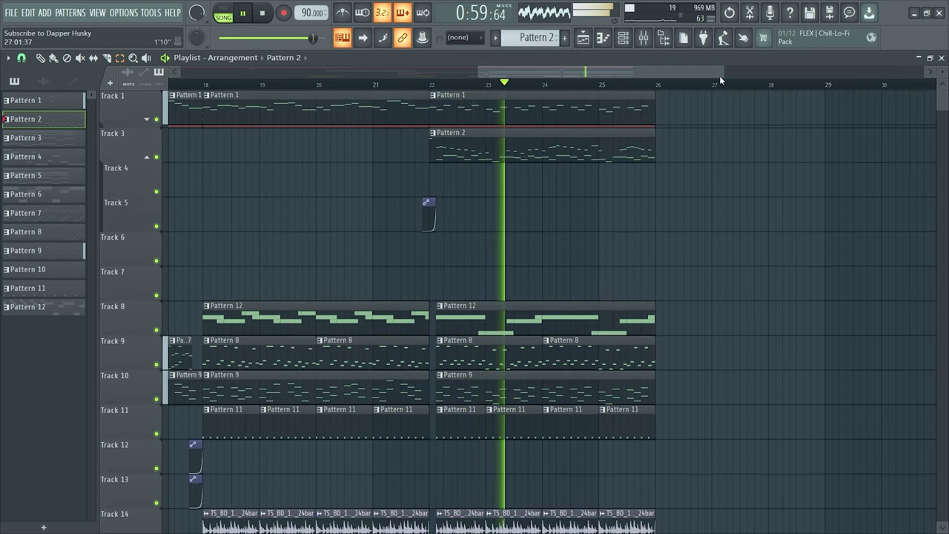
{"action": "left_click_drag", "start_coordinate": [723, 73], "coordinate": [581, 72]}
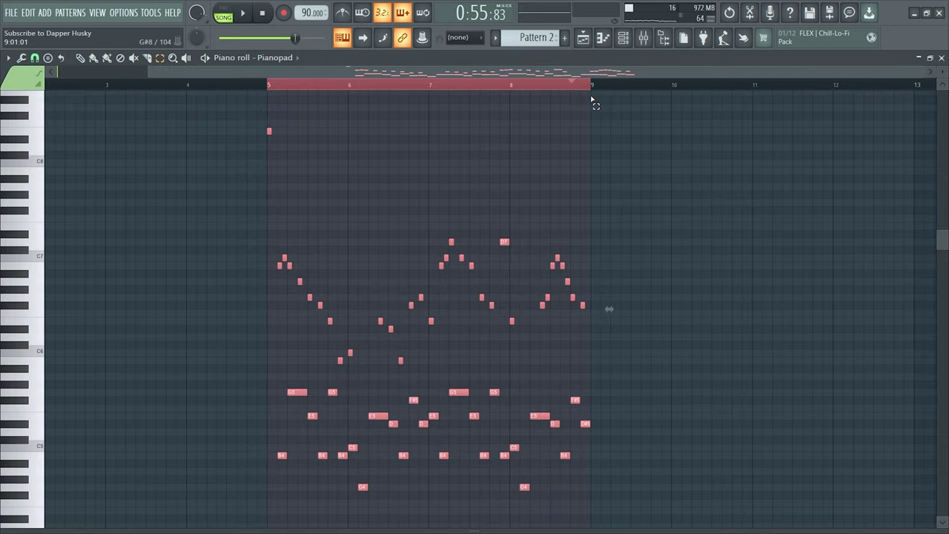
{"action": "key", "text": "ctrl+b"}
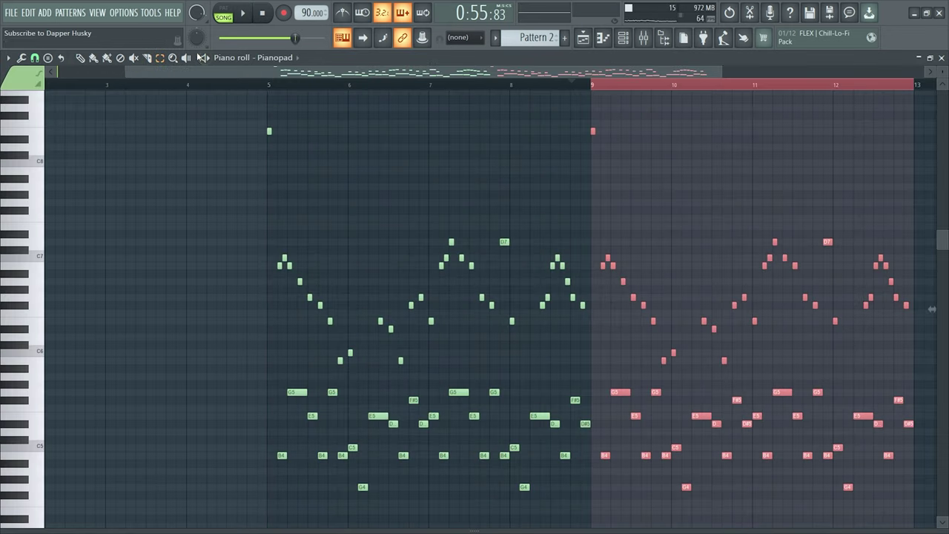
{"action": "left_click_drag", "start_coordinate": [213, 105], "coordinate": [936, 519]}
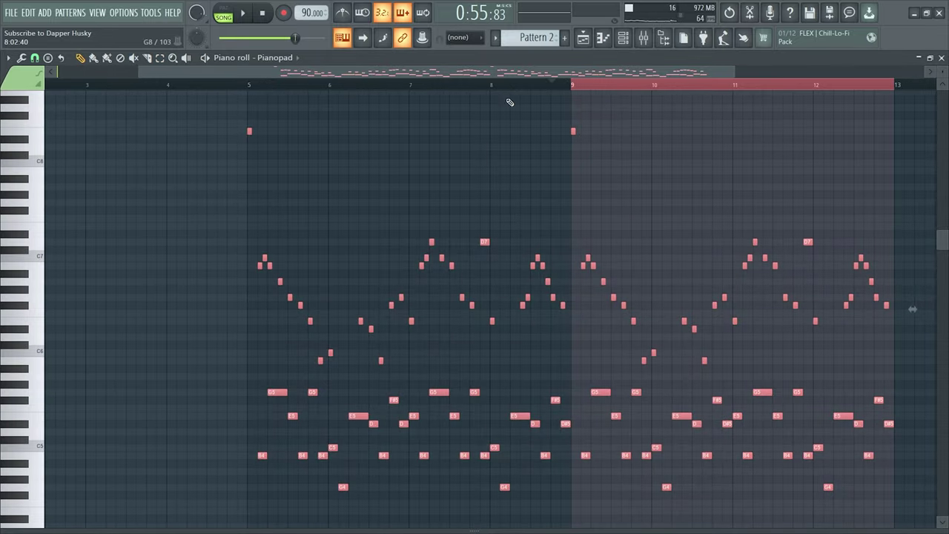
{"action": "left_click_drag", "start_coordinate": [526, 72], "coordinate": [444, 72]}
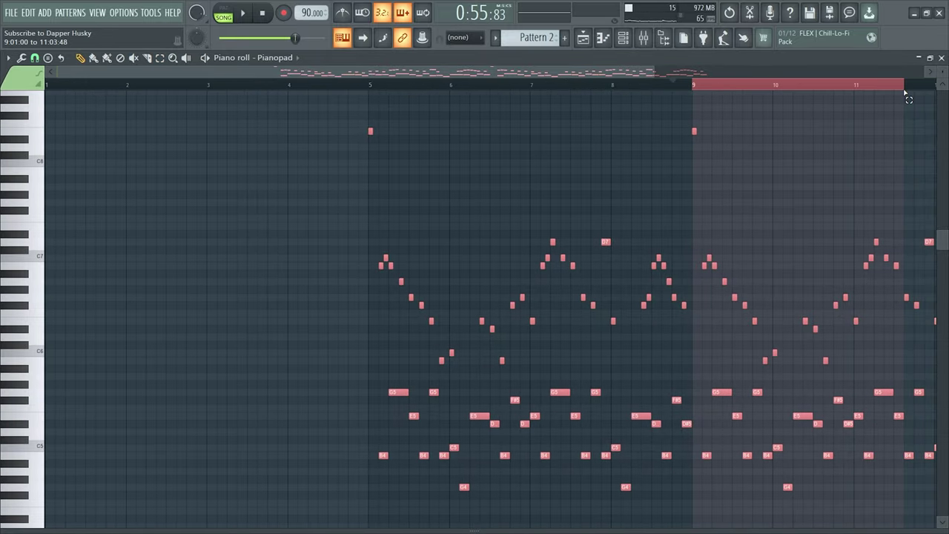
{"action": "left_click_drag", "start_coordinate": [905, 92], "coordinate": [698, 115]}
{"action": "left_click_drag", "start_coordinate": [369, 132], "coordinate": [39, 126]}
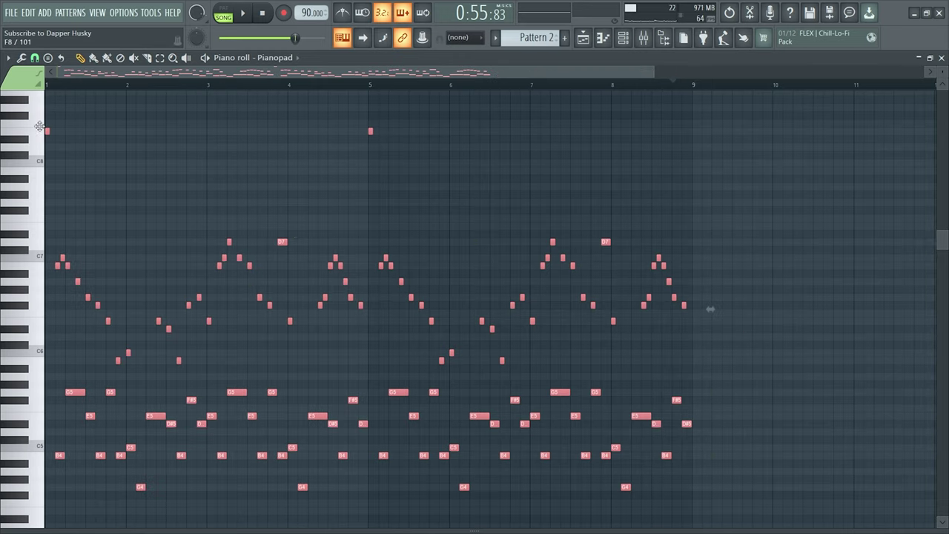
{"action": "left_click", "coordinate": [414, 170]}
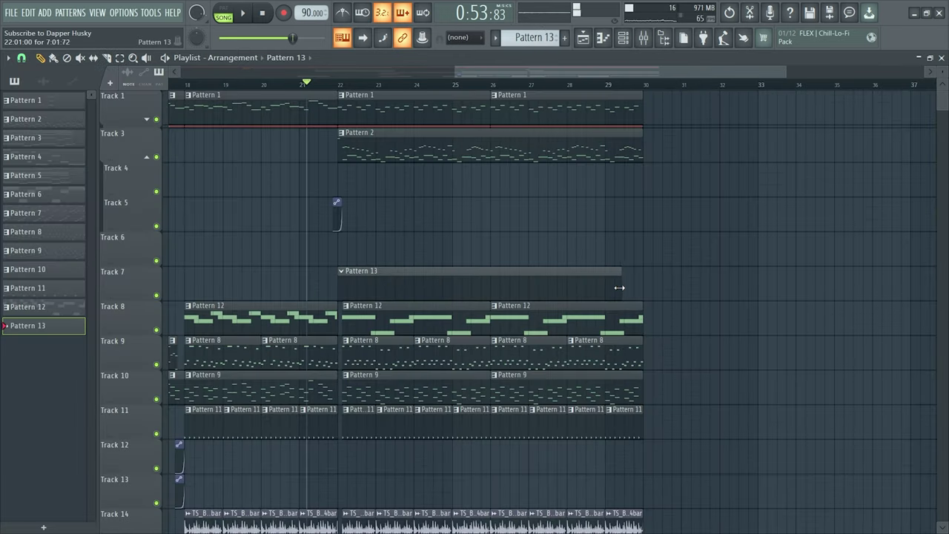
Add a Harmless channel for Pattern 13, load its Additive Wurly FG preset, and play the arrangement
{"action": "left_click", "coordinate": [624, 38]}
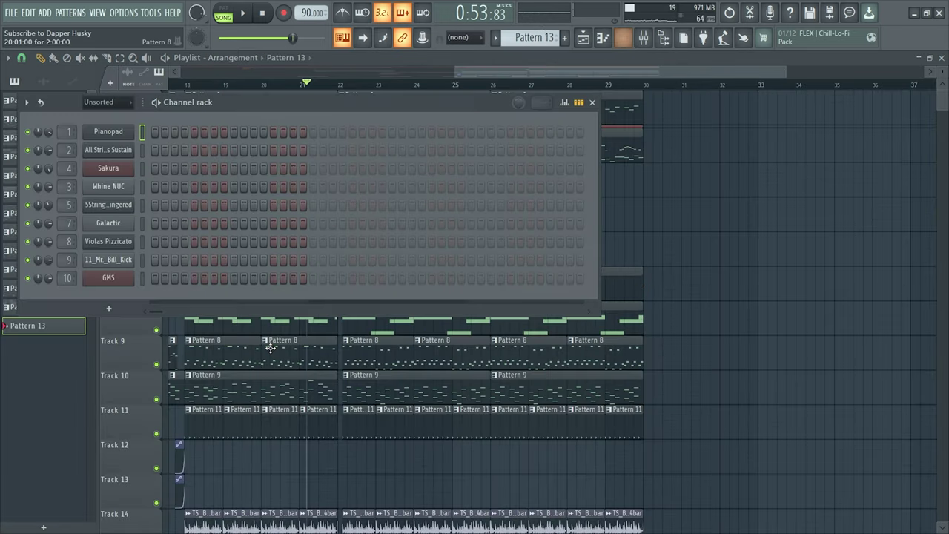
{"action": "left_click", "coordinate": [109, 309]}
{"action": "left_click", "coordinate": [185, 509]}
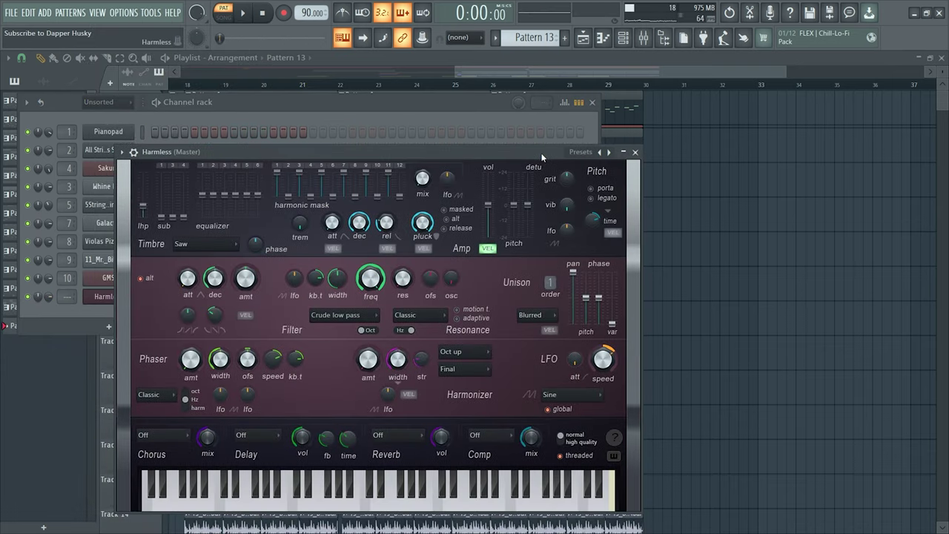
{"action": "left_click", "coordinate": [583, 153]}
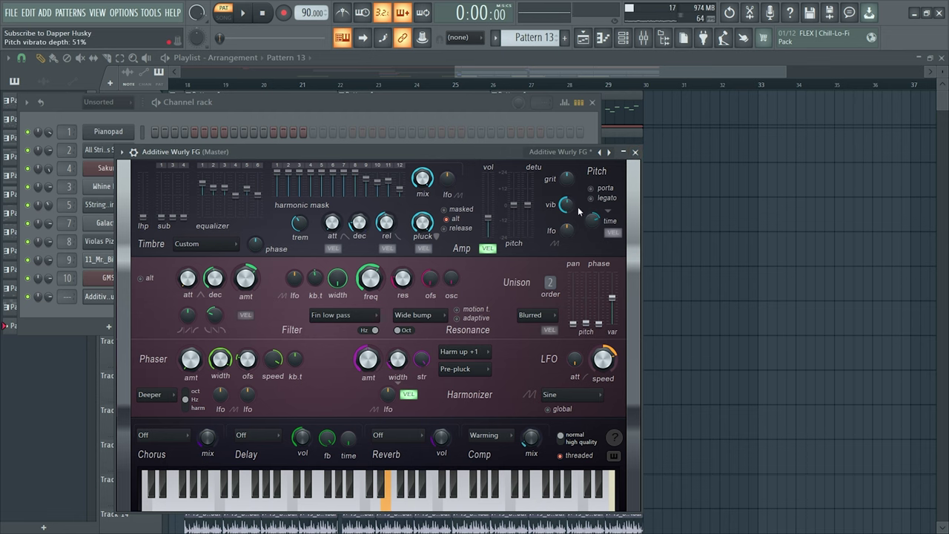
{"action": "left_click", "coordinate": [636, 152]}
{"action": "left_click", "coordinate": [592, 103]}
{"action": "key", "text": "space"}
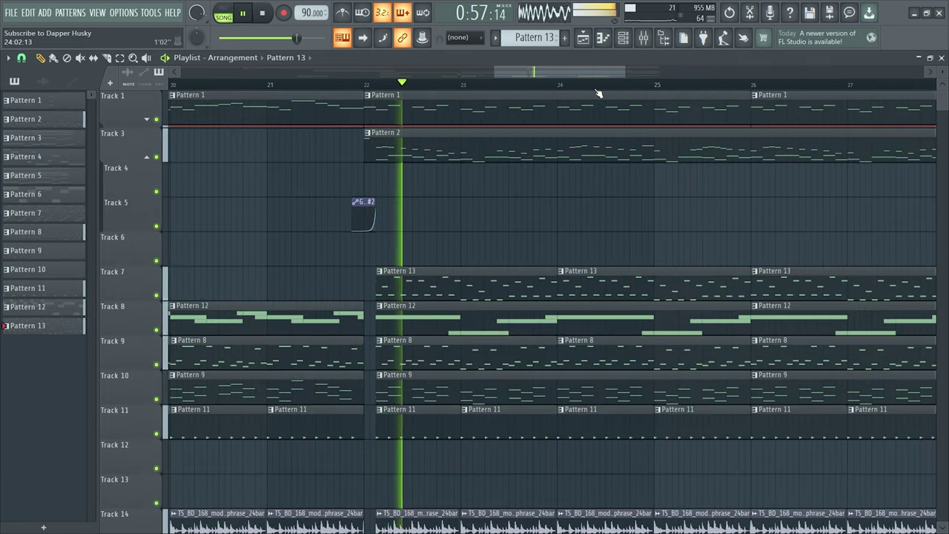
{"action": "left_click", "coordinate": [644, 39]}
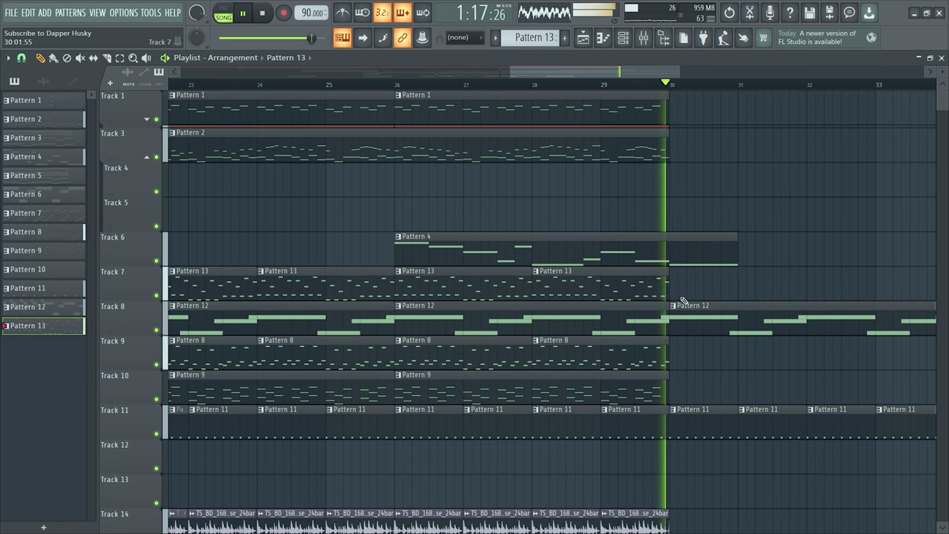
Place two more Pattern 13 clips on Track 7, at bars 30 and 32
{"action": "left_click", "coordinate": [683, 299]}
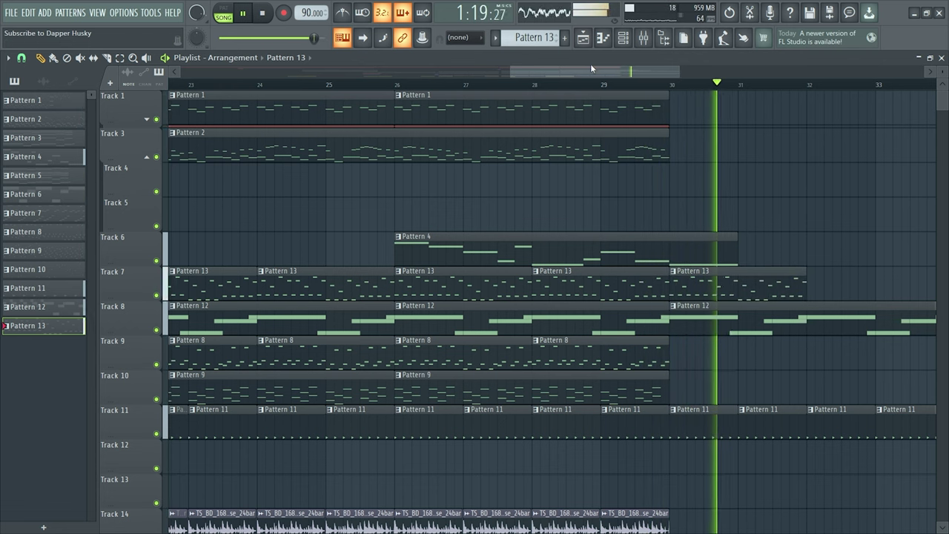
{"action": "left_click", "coordinate": [610, 285]}
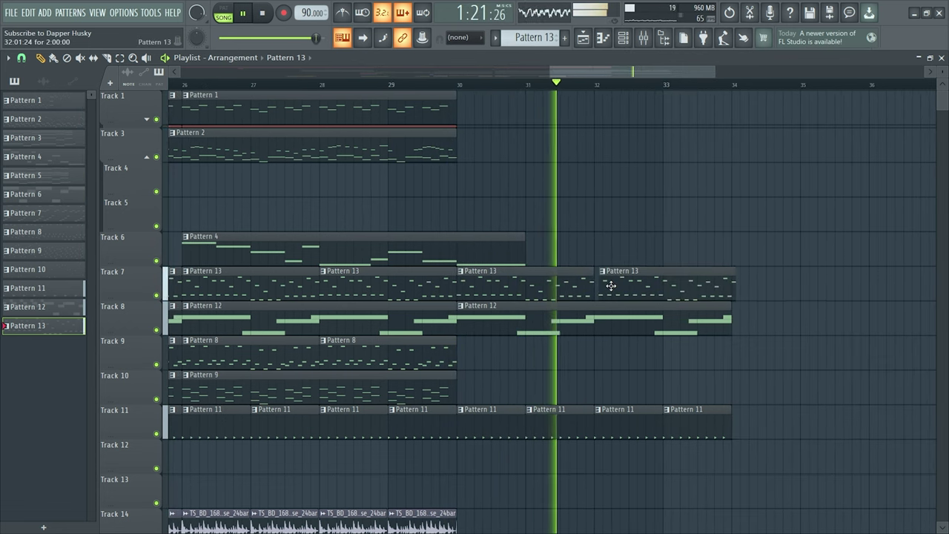
{"action": "left_click_drag", "start_coordinate": [611, 286], "coordinate": [605, 287]}
{"action": "scroll", "coordinate": [438, 258], "scroll_direction": "up", "scroll_amount": 1}
Switch the target channel of Pattern 14's piano roll from Whine NUC to Pianopad
{"action": "left_click", "coordinate": [450, 259]}
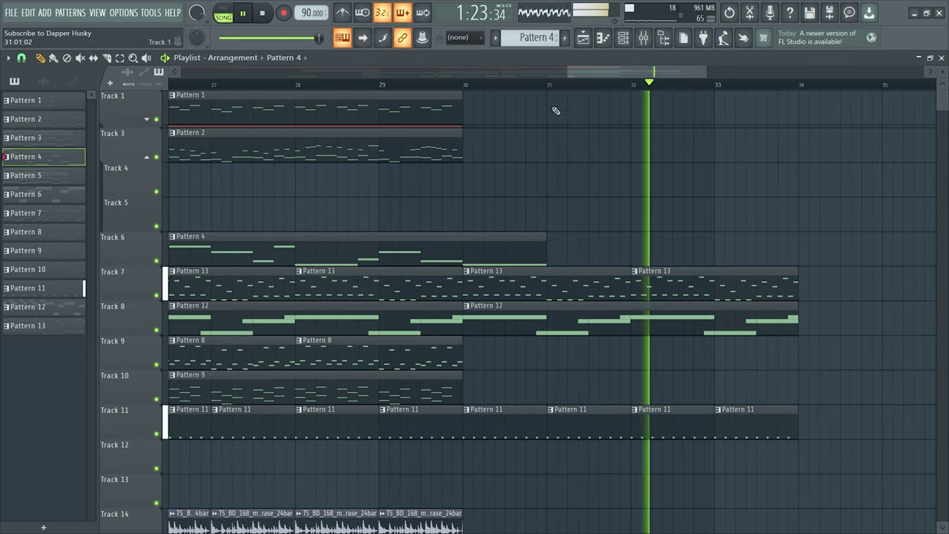
{"action": "scroll", "coordinate": [547, 222], "scroll_direction": "down", "scroll_amount": 3}
{"action": "scroll", "coordinate": [530, 394], "scroll_direction": "up", "scroll_amount": 2}
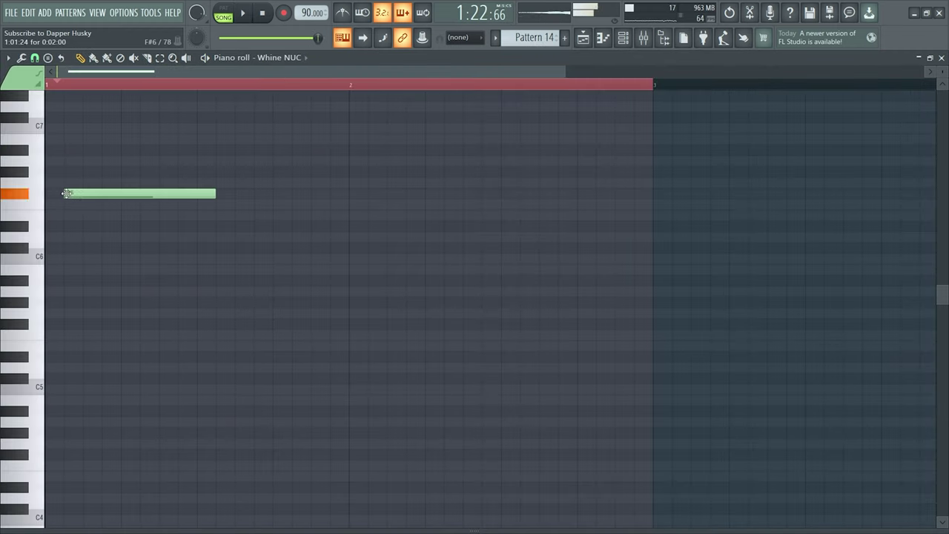
{"action": "left_click", "coordinate": [281, 58]}
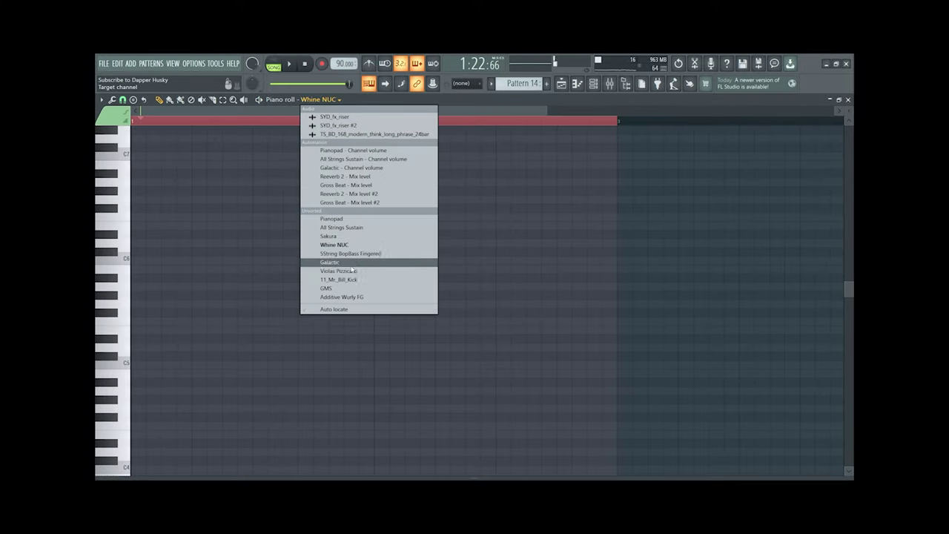
{"action": "left_click", "coordinate": [334, 219]}
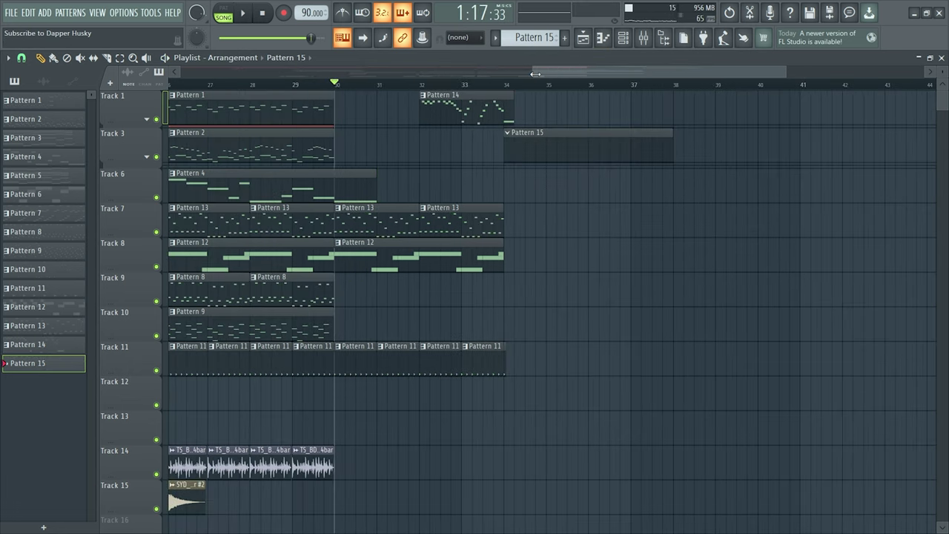
Target the All Strings Sustain channel in Pattern 15's piano roll, play its two-bar chord progression, and return to the playlist
{"action": "left_click", "coordinate": [603, 38]}
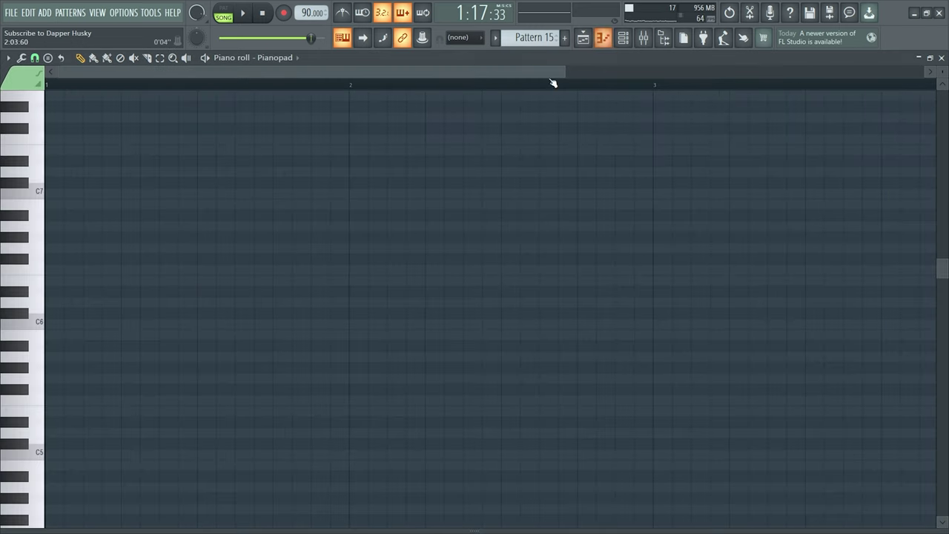
{"action": "left_click", "coordinate": [275, 57]}
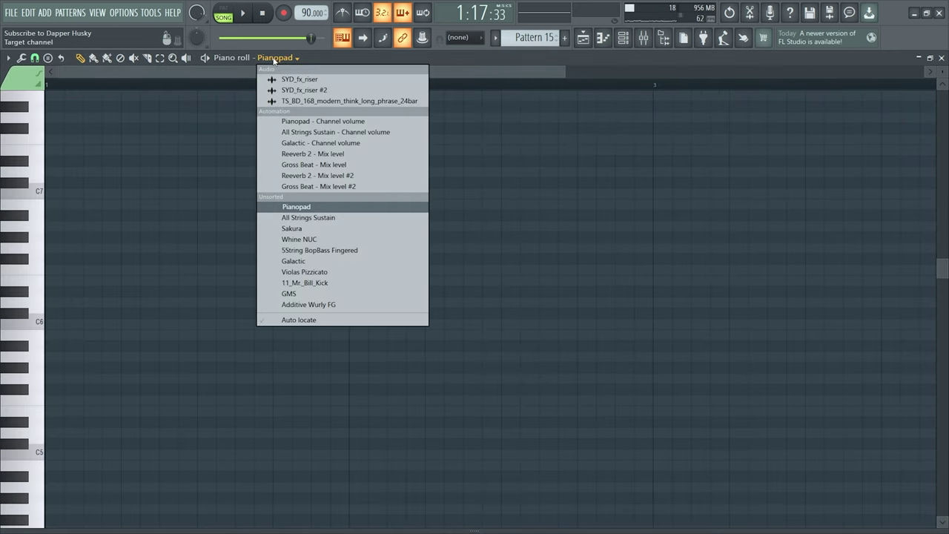
{"action": "left_click", "coordinate": [340, 220]}
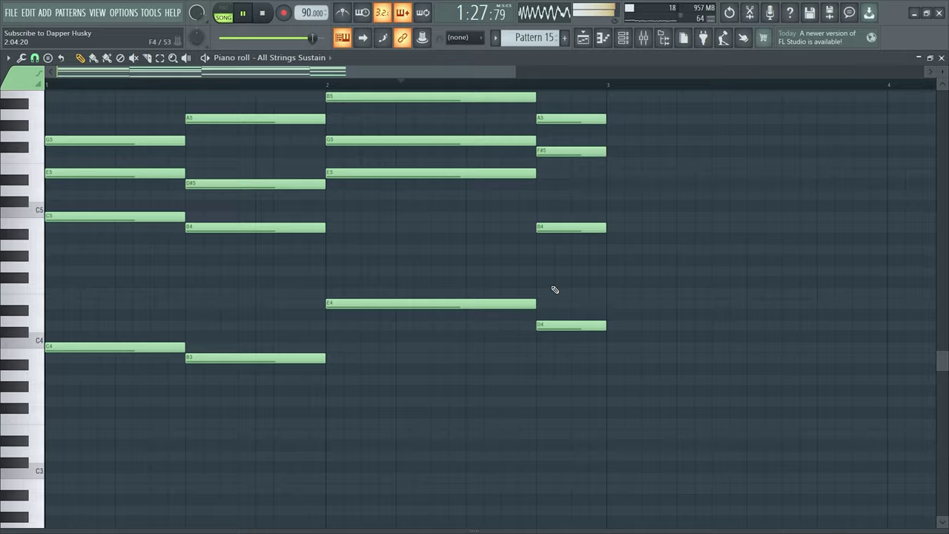
{"action": "key", "text": "space"}
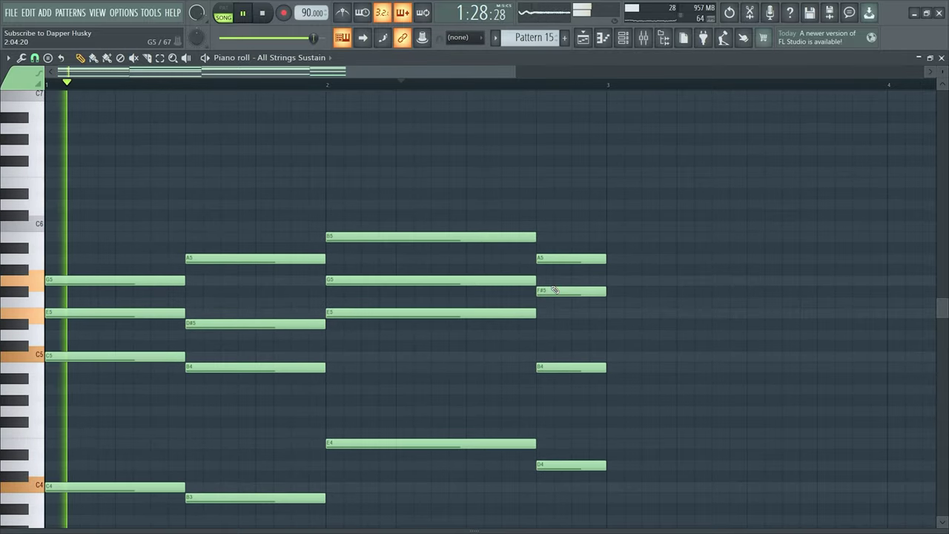
{"action": "scroll", "coordinate": [515, 339], "scroll_direction": "down", "scroll_amount": 4}
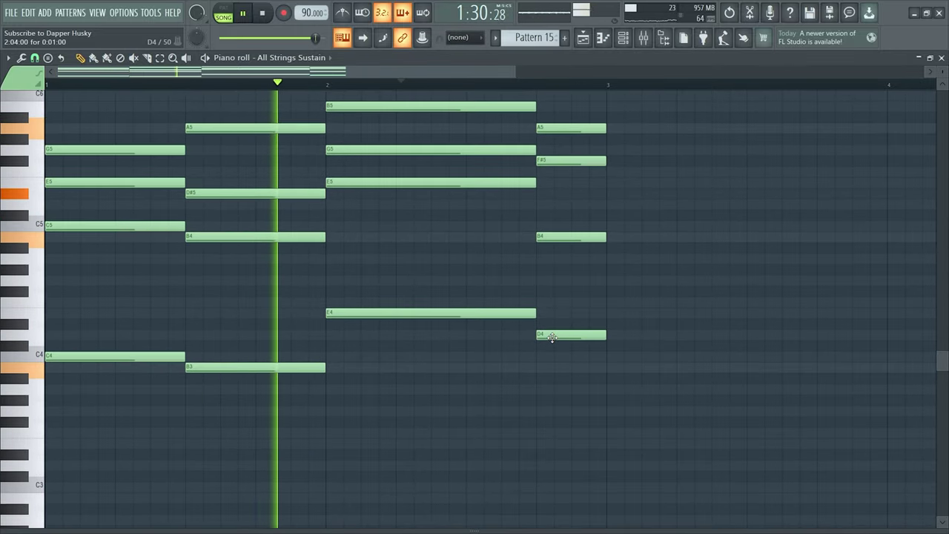
{"action": "key", "text": "F5"}
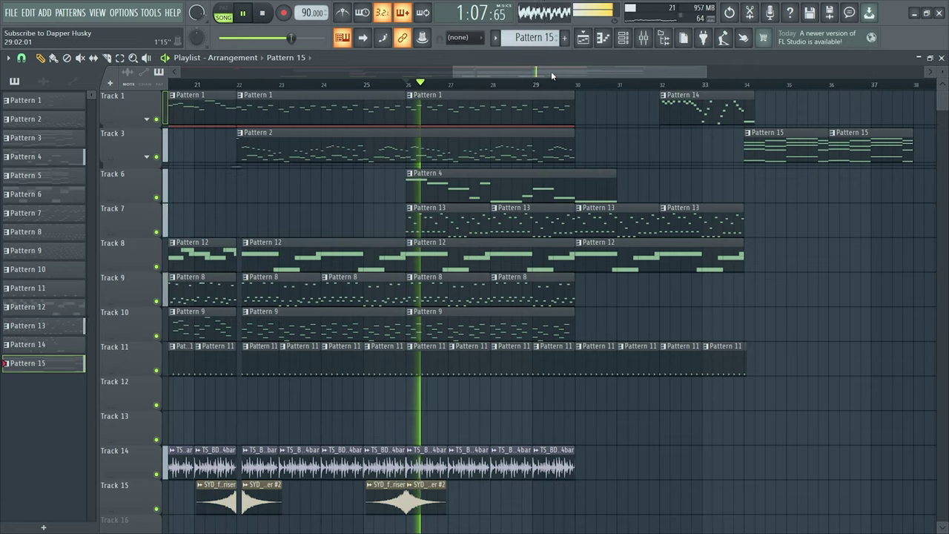
Play the arrangement from bars 14 and 17 and examine the earlier sections, including the Galactic notes of Pattern 8
{"action": "scroll", "coordinate": [552, 75], "scroll_direction": "left", "scroll_amount": 2}
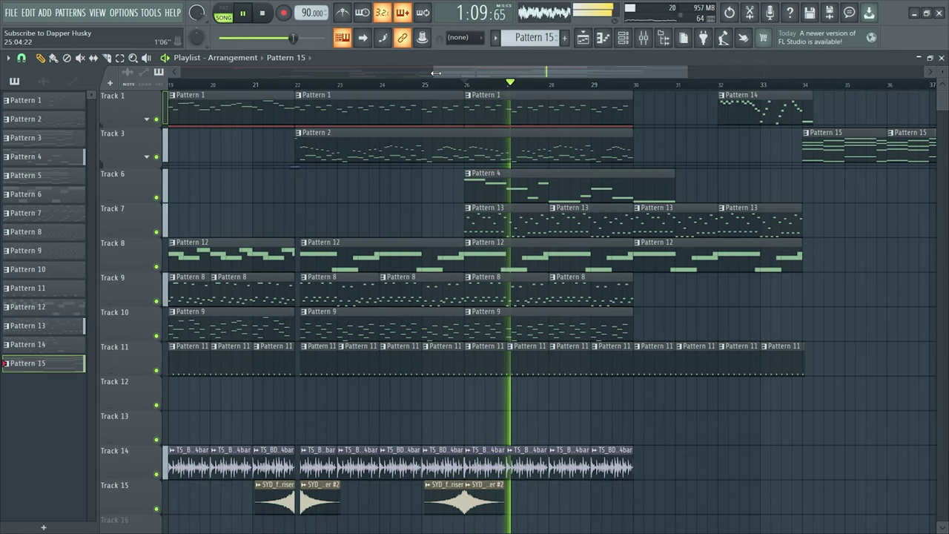
{"action": "left_click_drag", "start_coordinate": [436, 72], "coordinate": [223, 77]}
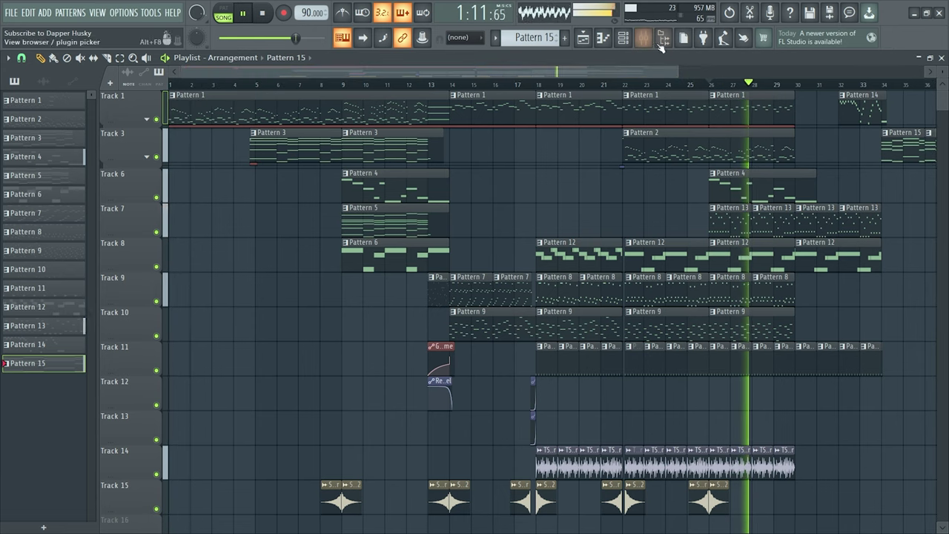
{"action": "left_click_drag", "start_coordinate": [677, 77], "coordinate": [363, 73]}
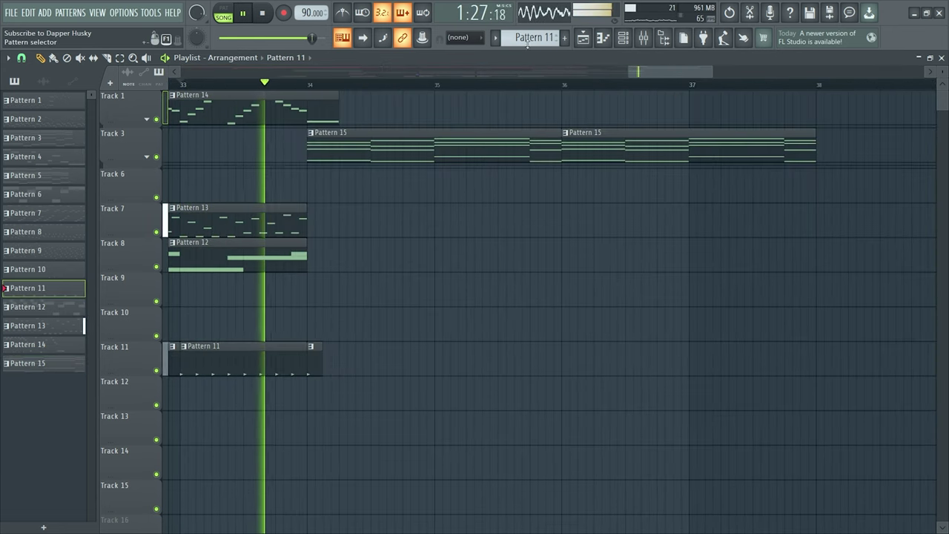
{"action": "left_click_drag", "start_coordinate": [657, 71], "coordinate": [172, 71]}
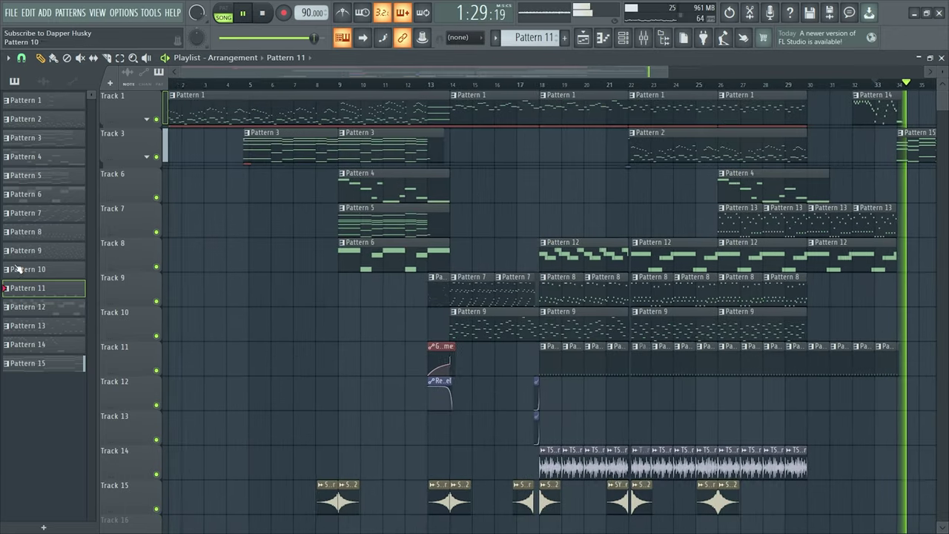
{"action": "left_click", "coordinate": [451, 84]}
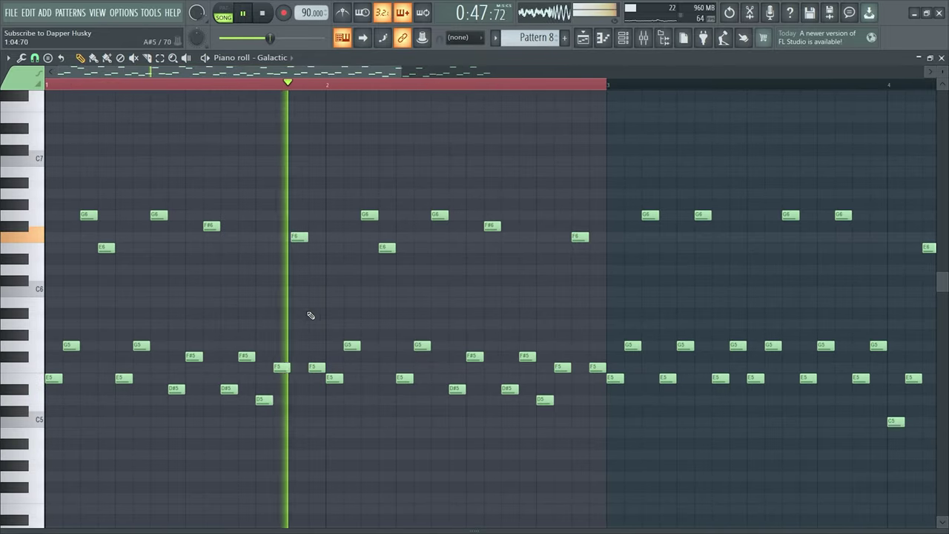
{"action": "key", "text": "F5"}
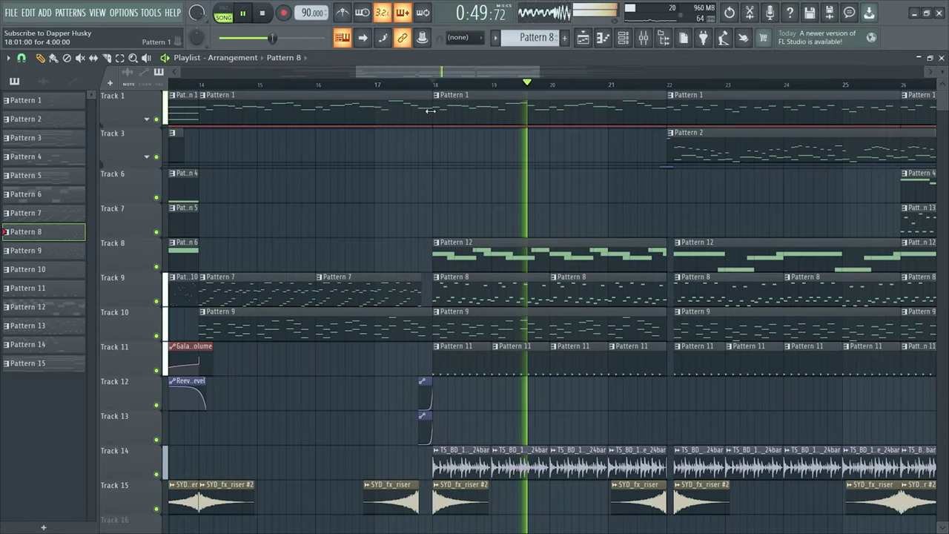
{"action": "left_click", "coordinate": [378, 83]}
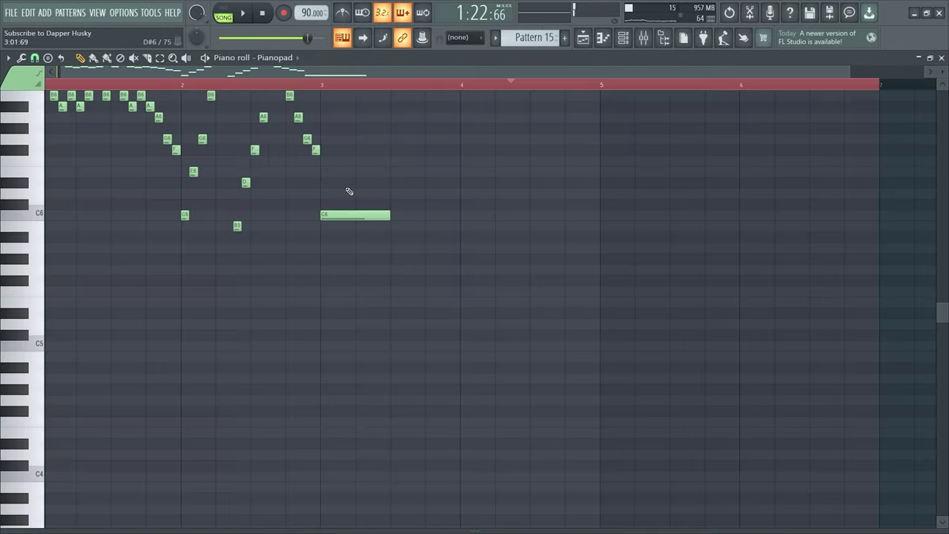
Change the piano roll snap, continue Pattern 15's Pianopad melody with longer notes through bar 6, and play it from bar 4
{"action": "left_click", "coordinate": [35, 58]}
{"action": "left_click", "coordinate": [46, 188]}
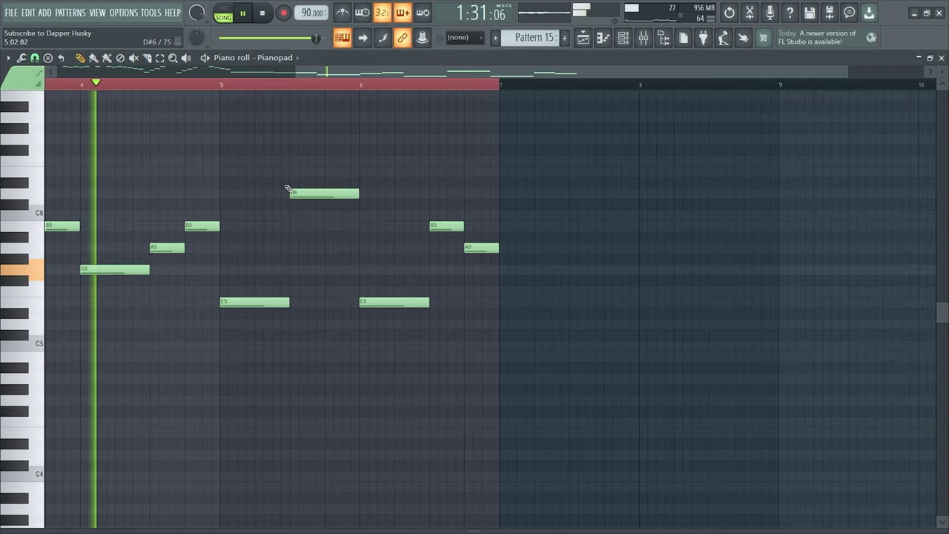
{"action": "scroll", "coordinate": [288, 186], "scroll_direction": "up", "scroll_amount": 4}
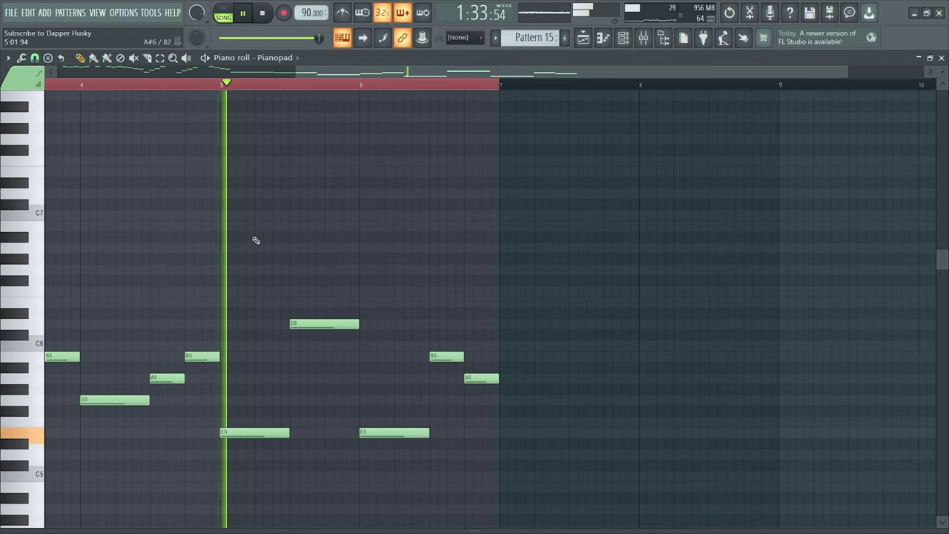
{"action": "left_click_drag", "start_coordinate": [835, 72], "coordinate": [802, 74]}
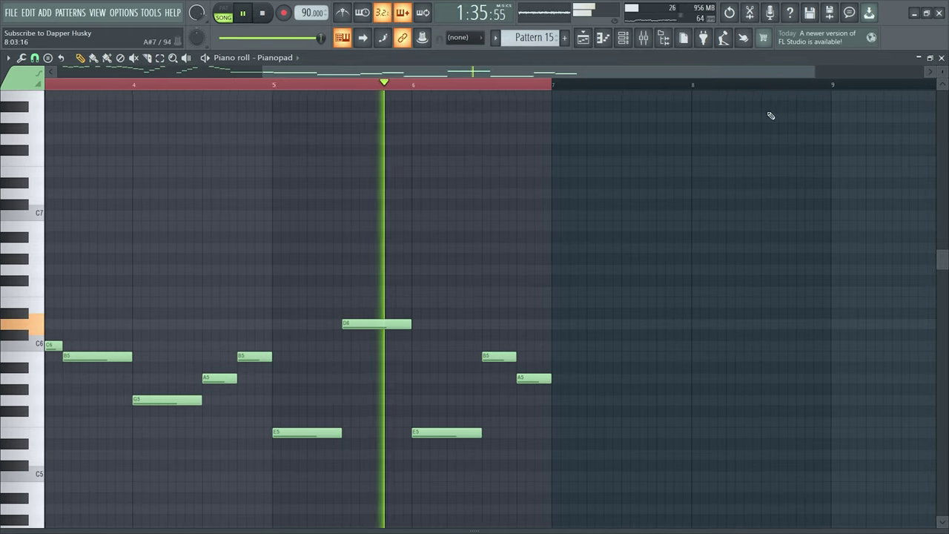
{"action": "left_click", "coordinate": [132, 85]}
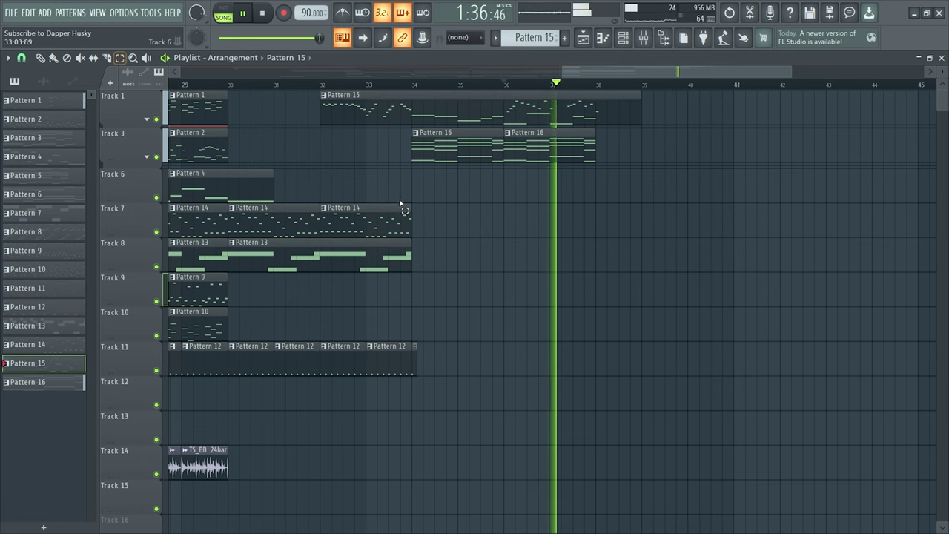
Duplicate the two Pattern 16 clips on Track 3 directly after the originals, and open Pattern 15's Pianopad notes
{"action": "left_click_drag", "start_coordinate": [412, 203], "coordinate": [554, 151]}
{"action": "key", "text": "ctrl+b"}
{"action": "key", "text": "F7"}
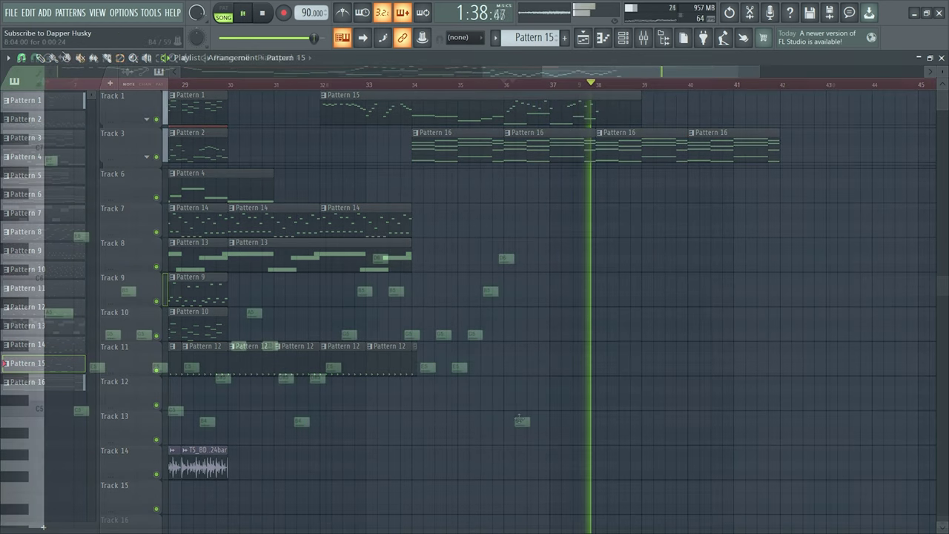
Complete the low line of short notes at the end of bar 8 with D#5, F#5 and A5, and play it
{"action": "left_click_drag", "start_coordinate": [548, 340], "coordinate": [565, 308]}
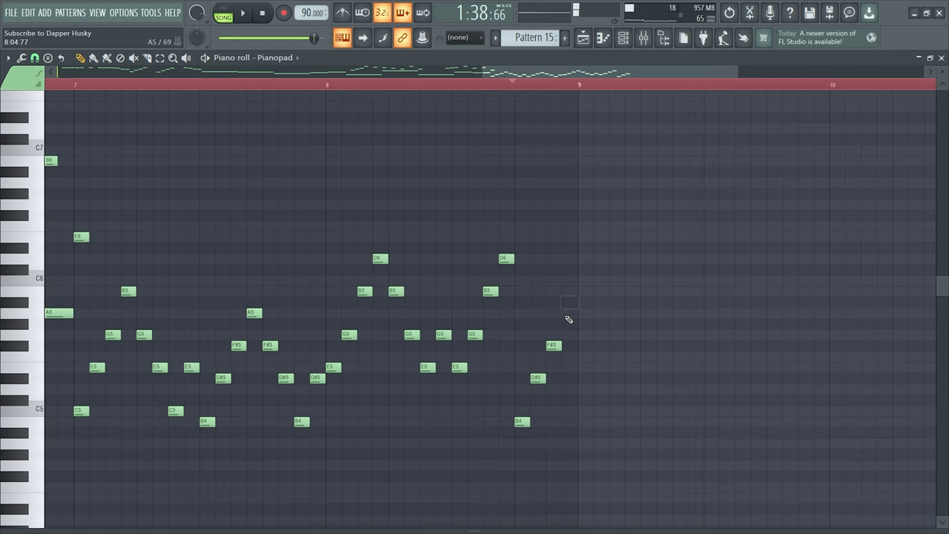
{"action": "left_click", "coordinate": [330, 86]}
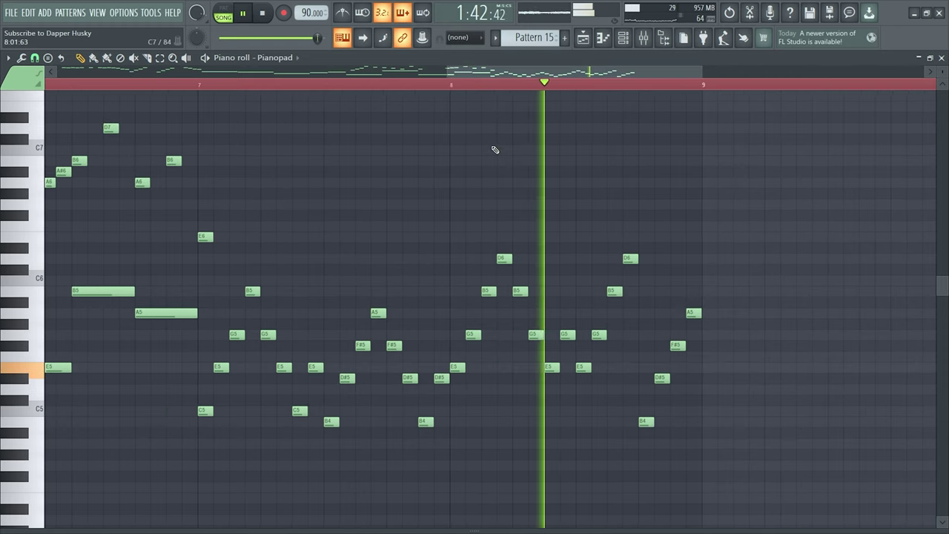
{"action": "left_click_drag", "start_coordinate": [448, 72], "coordinate": [362, 82]}
{"action": "key", "text": "space"}
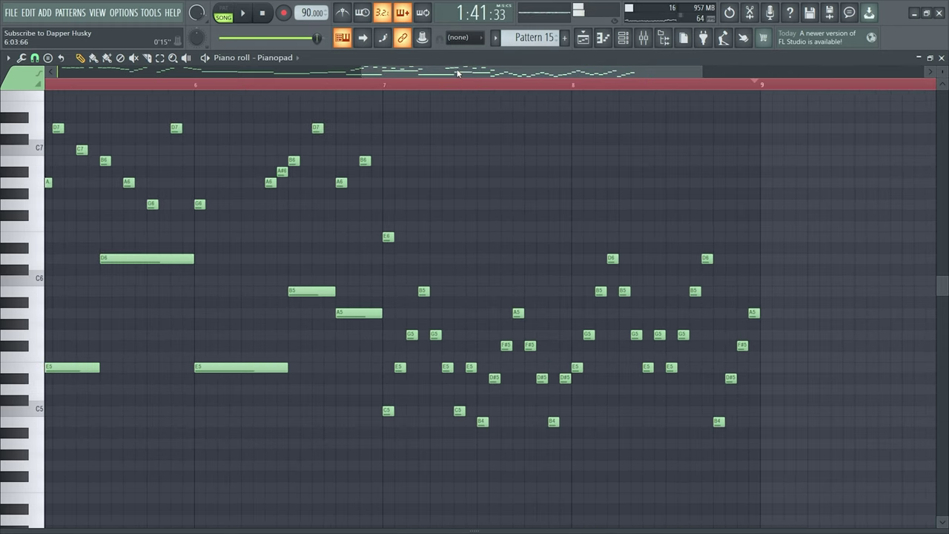
{"action": "left_click_drag", "start_coordinate": [457, 73], "coordinate": [347, 117]}
{"action": "left_click_drag", "start_coordinate": [256, 73], "coordinate": [323, 102]}
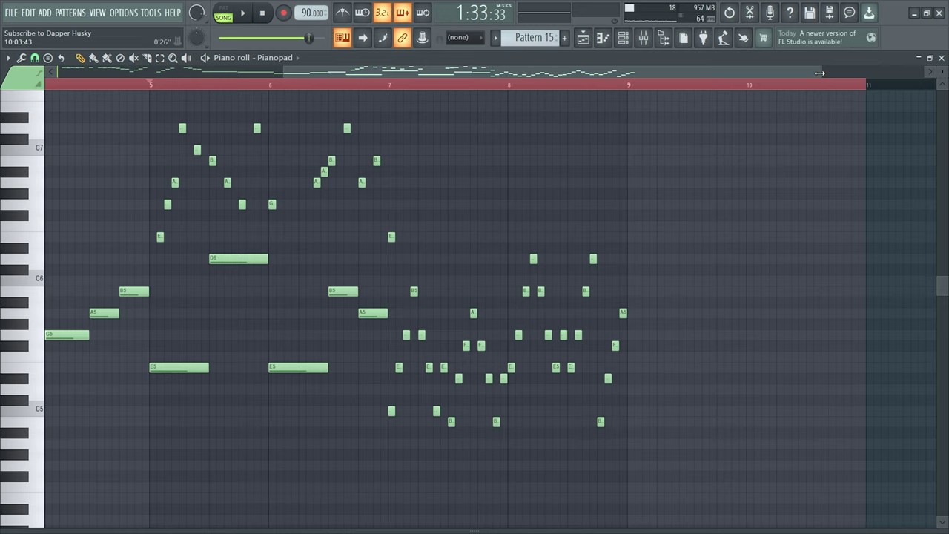
Add a high line of short notes over bar 7 of Pattern 15, climbing to G7 and ending on B6 at bar 8, and play it
{"action": "left_click_drag", "start_coordinate": [820, 72], "coordinate": [644, 121]}
{"action": "key", "text": "space"}
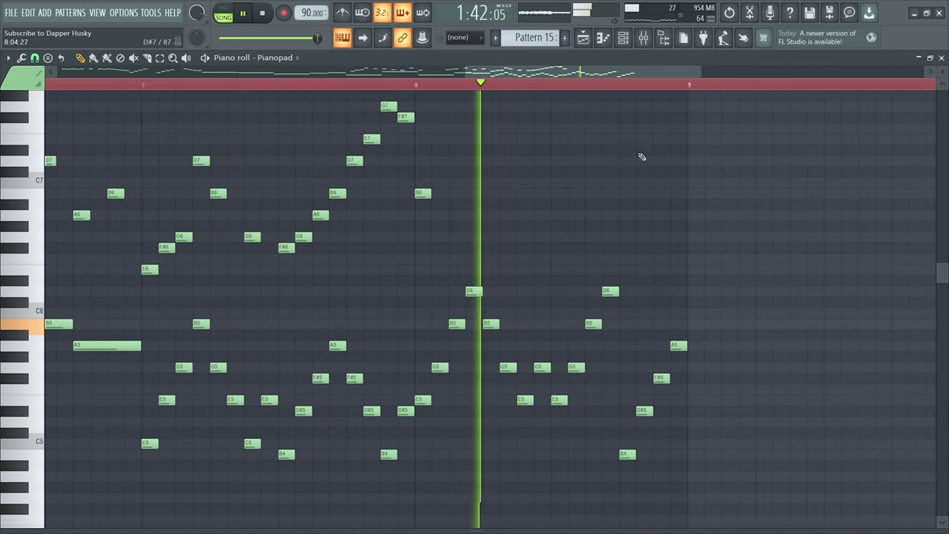
{"action": "key", "text": "space"}
{"action": "left_click_drag", "start_coordinate": [495, 76], "coordinate": [468, 93]}
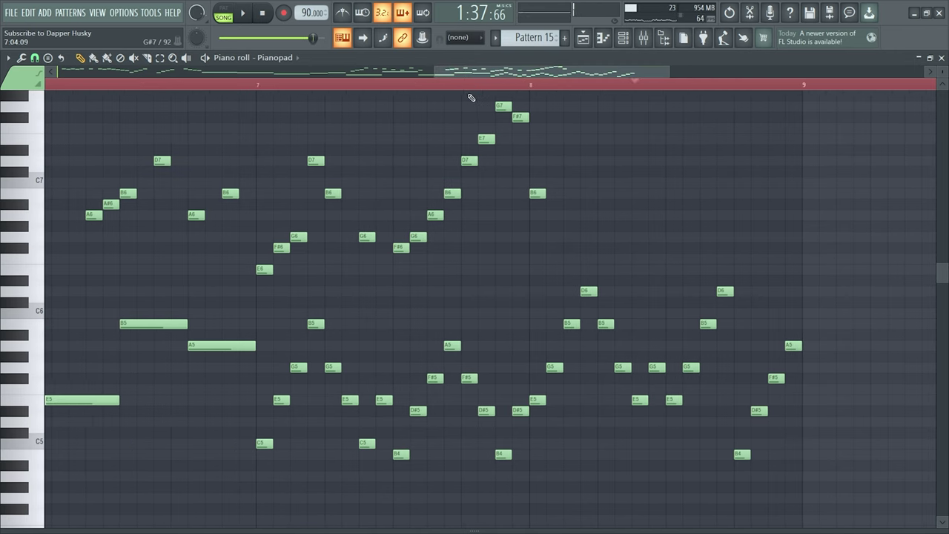
{"action": "left_click_drag", "start_coordinate": [547, 77], "coordinate": [500, 132]}
{"action": "key", "text": "space"}
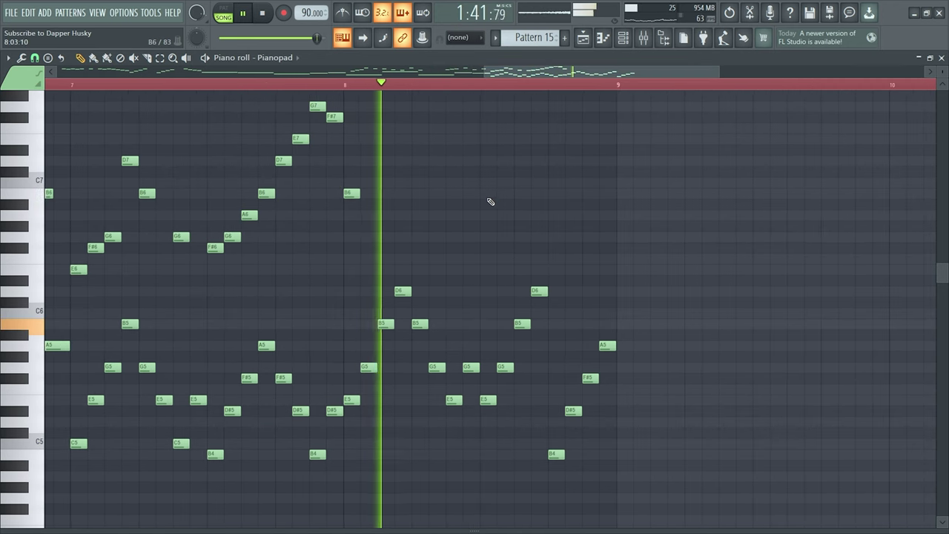
{"action": "key", "text": "space"}
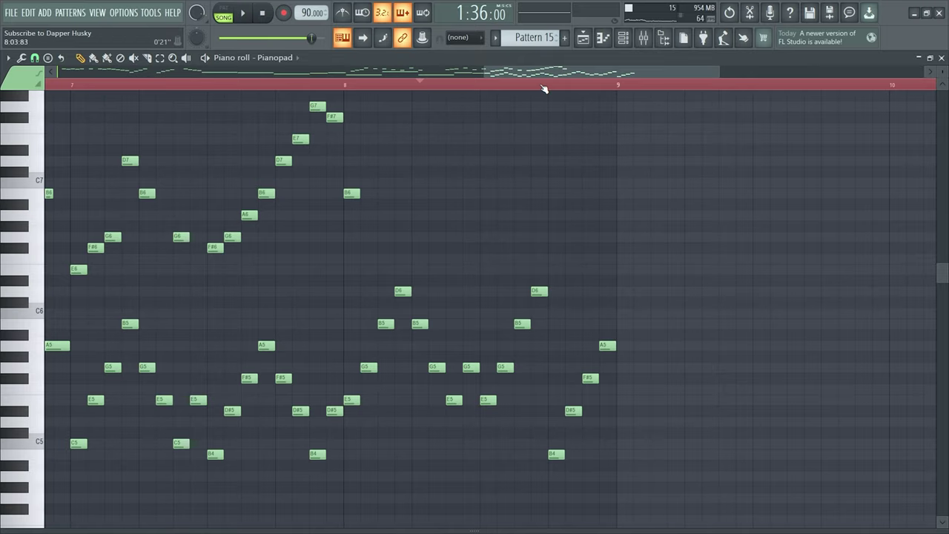
Extend Pattern 15's high and low Pianopad lines from bar 8 to the start of bar 11, and play them against the arrangement
{"action": "key", "text": "space"}
{"action": "key", "text": "F5"}
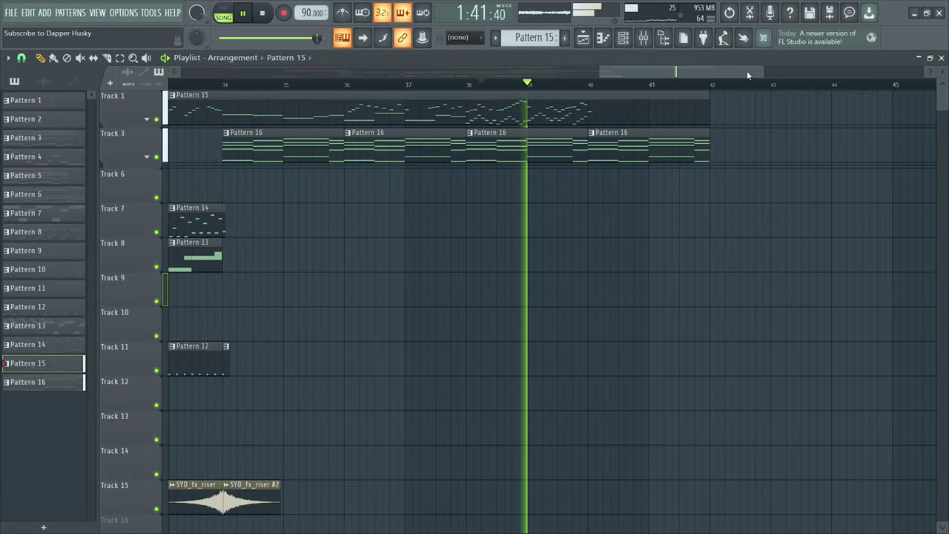
{"action": "double_click", "coordinate": [604, 100]}
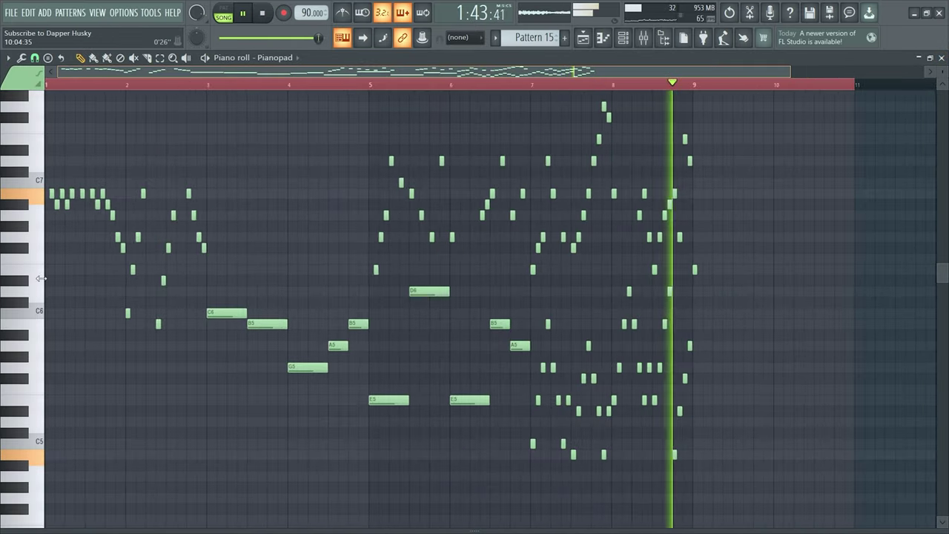
{"action": "left_click_drag", "start_coordinate": [40, 279], "coordinate": [322, 324]}
{"action": "key", "text": "space"}
{"action": "left_click_drag", "start_coordinate": [178, 86], "coordinate": [367, 103]}
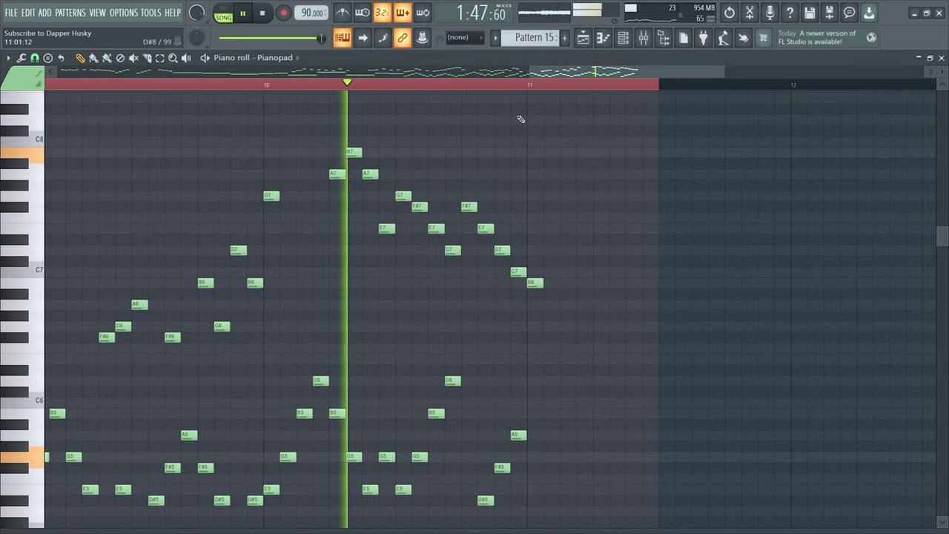
{"action": "key", "text": "space"}
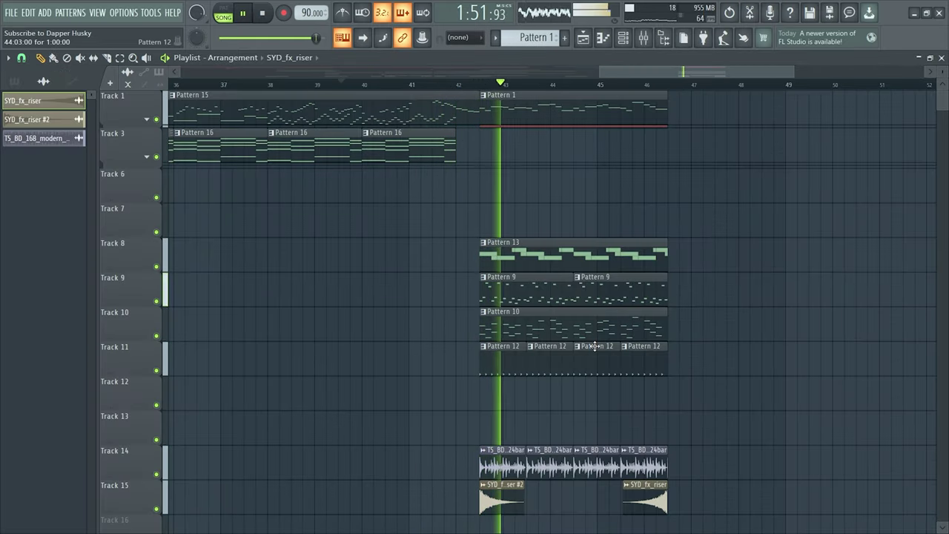
Duplicate the repeated drop section's clips from bars 42–46 so they continue through bar 50, and undo the surplus duplicate
{"action": "left_click_drag", "start_coordinate": [600, 72], "coordinate": [498, 232]}
{"action": "left_click_drag", "start_coordinate": [795, 71], "coordinate": [720, 143]}
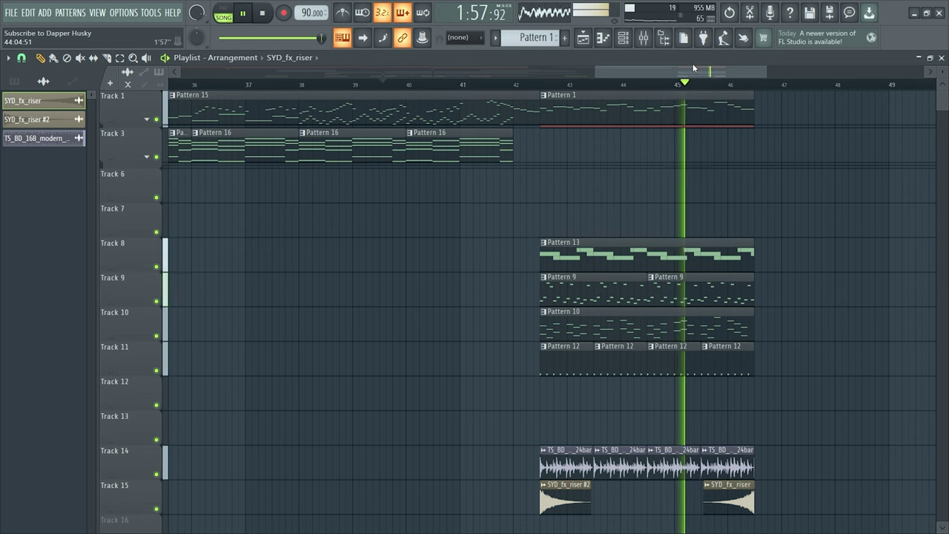
{"action": "left_click", "coordinate": [119, 59]}
{"action": "left_click_drag", "start_coordinate": [773, 513], "coordinate": [555, 91]}
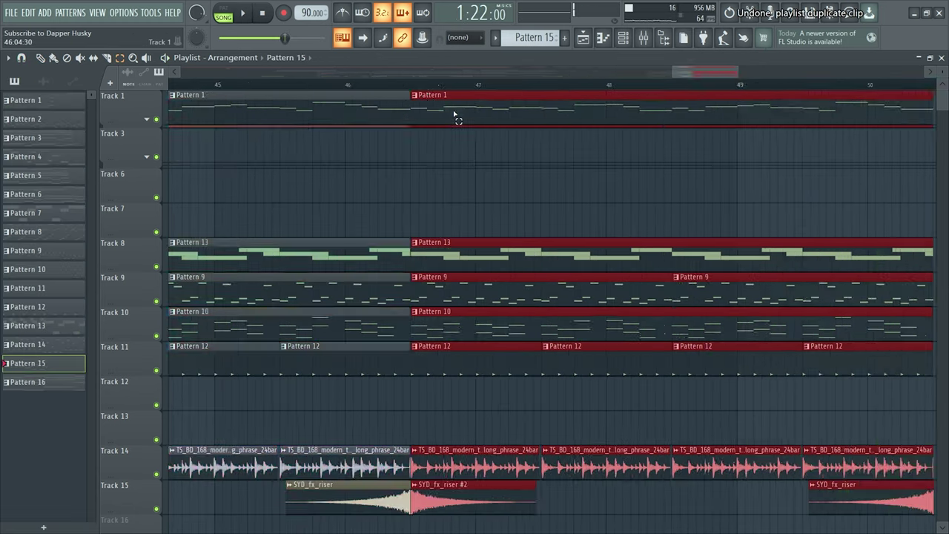
{"action": "key", "text": "ctrl+z"}
{"action": "left_click", "coordinate": [445, 304]}
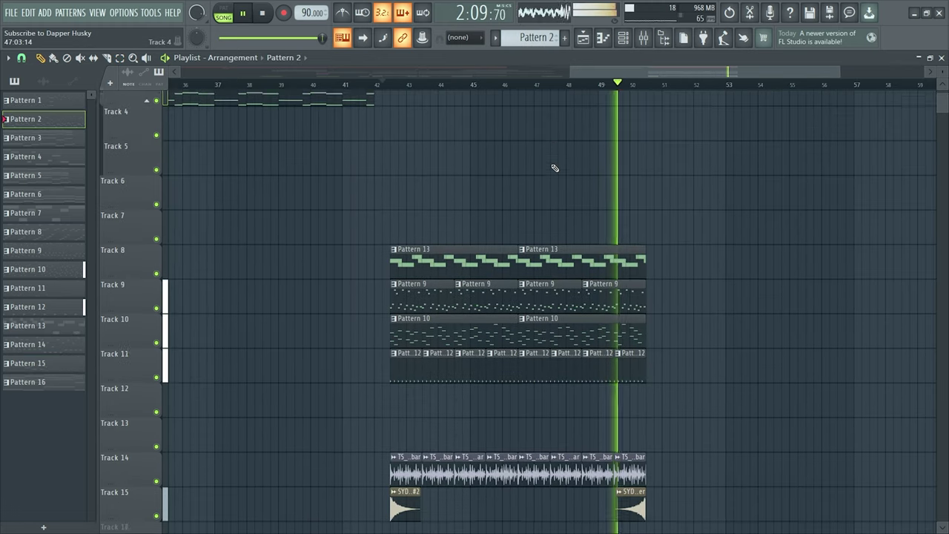
Place a SYD_fx_riser #2 clip on Track 15 directly after the final riser at bar 50, and play the arrangement from bar 39
{"action": "scroll", "coordinate": [554, 167], "scroll_direction": "down", "scroll_amount": 3}
{"action": "left_click", "coordinate": [416, 421]}
{"action": "left_click", "coordinate": [660, 425]}
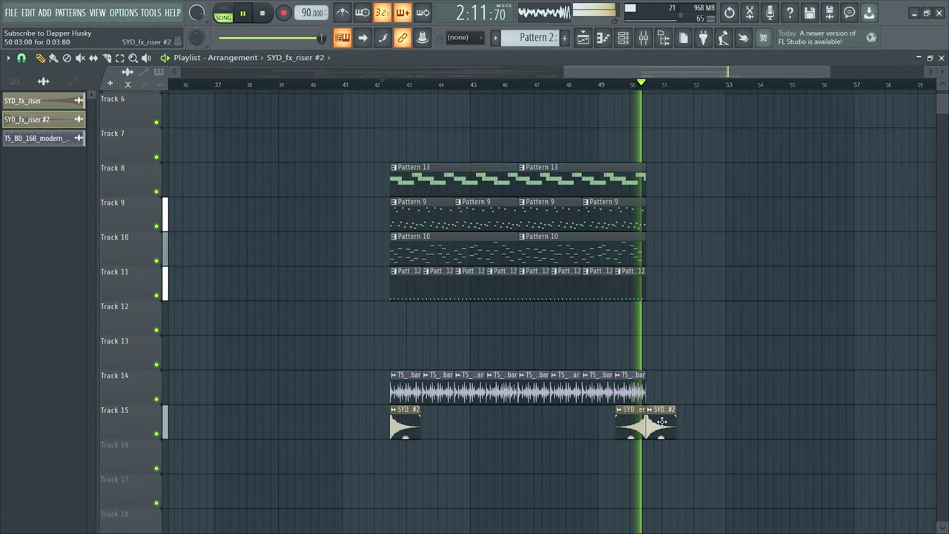
{"action": "left_click", "coordinate": [301, 86]}
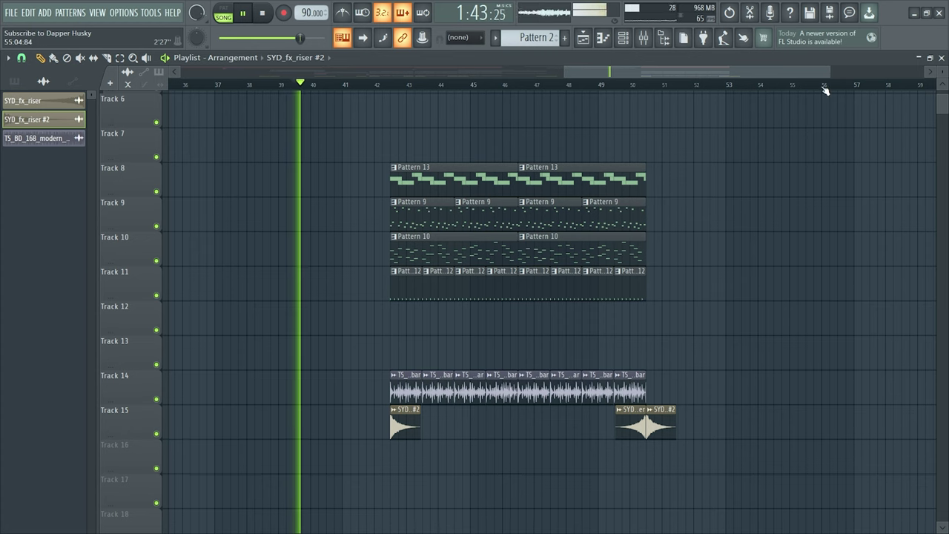
{"action": "left_click_drag", "start_coordinate": [829, 72], "coordinate": [752, 99]}
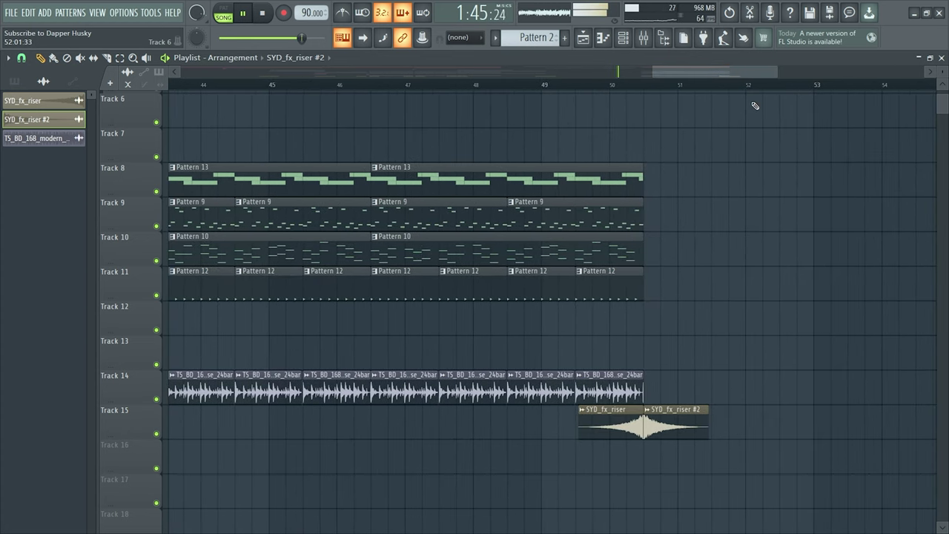
{"action": "key", "text": "space"}
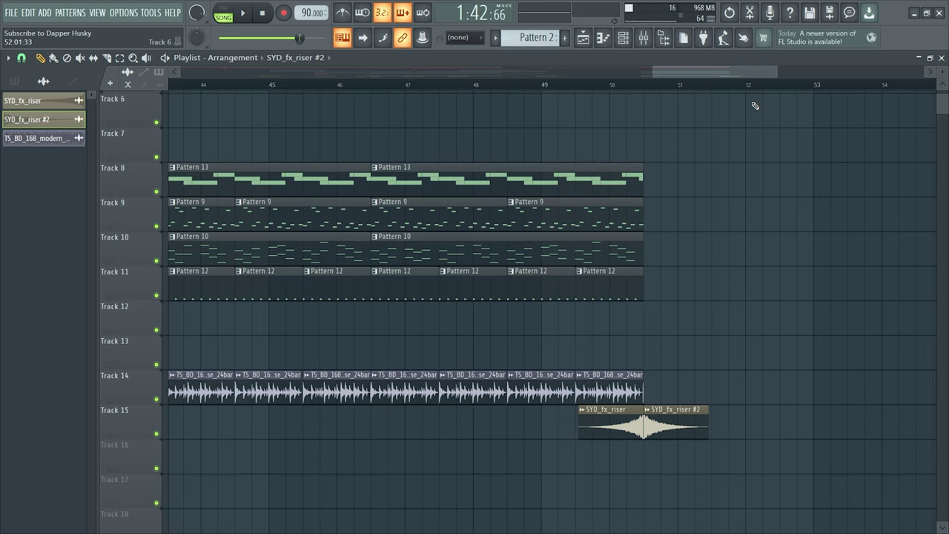
Examine the clips of the whole arrangement on all tracks, from bar 1 to the end of the repeated drop
{"action": "scroll", "coordinate": [764, 89], "scroll_direction": "up", "scroll_amount": 1}
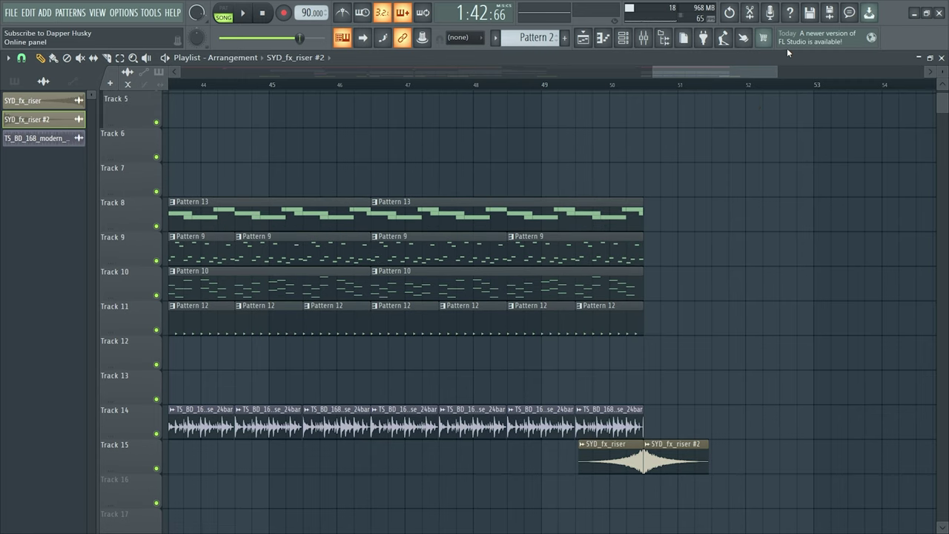
{"action": "left_click_drag", "start_coordinate": [653, 69], "coordinate": [5, 339]}
{"action": "scroll", "coordinate": [568, 319], "scroll_direction": "up", "scroll_amount": 3}
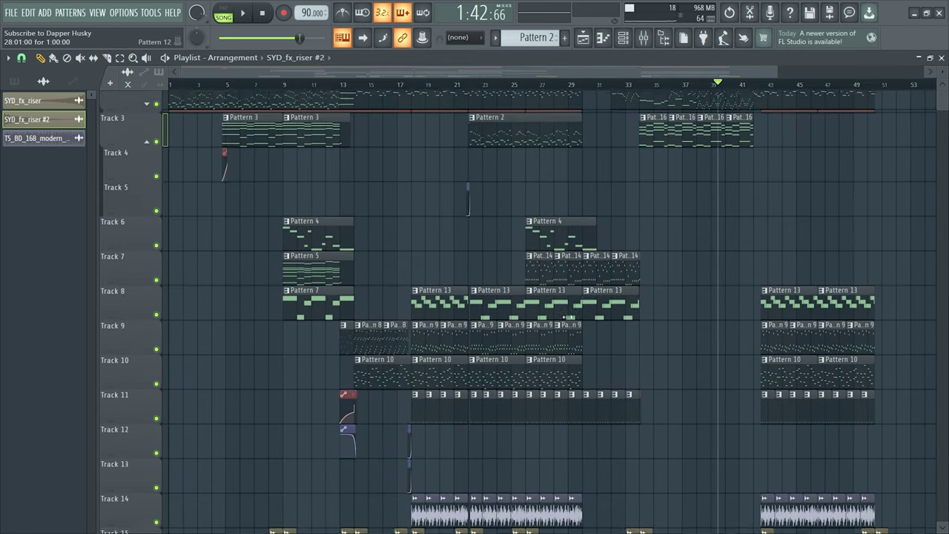
{"action": "scroll", "coordinate": [603, 318], "scroll_direction": "down", "scroll_amount": 2}
{"action": "scroll", "coordinate": [604, 318], "scroll_direction": "up", "scroll_amount": 2}
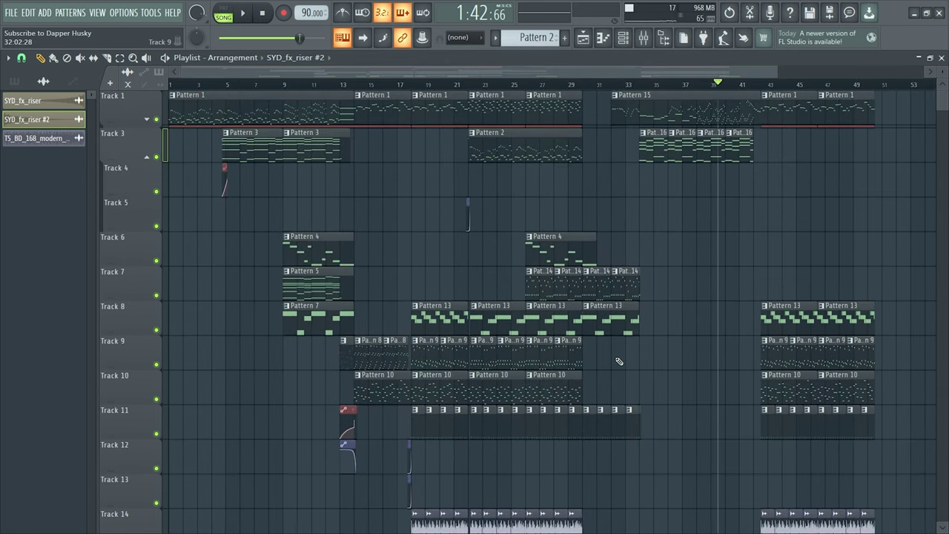